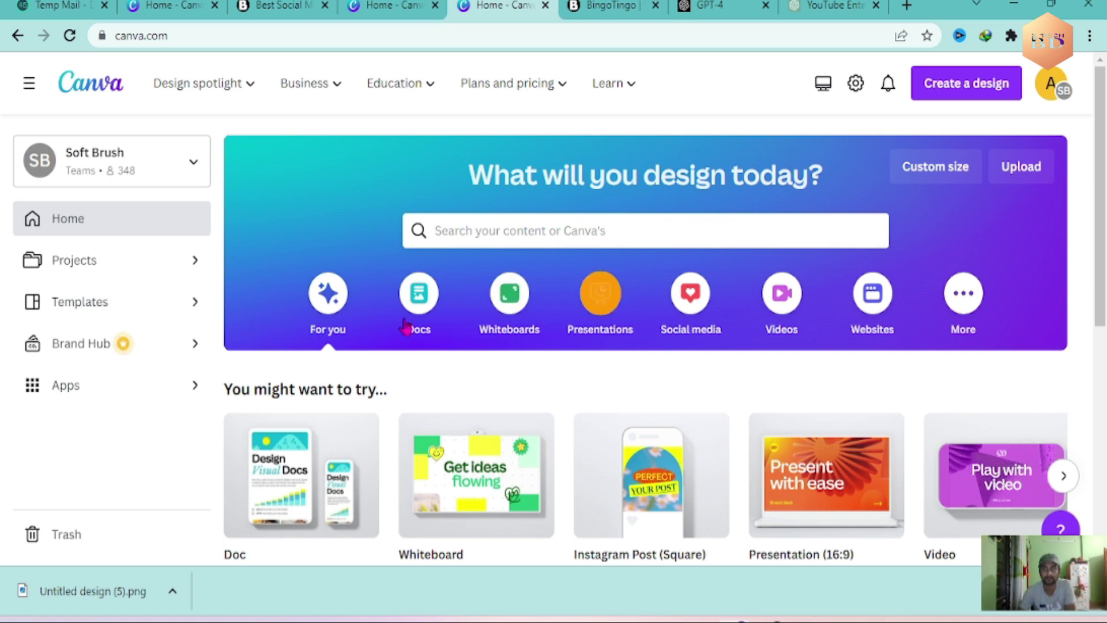
Step: Create a new blank 1920 × 1080 px Video design from the video formats
{"action": "left_click", "coordinate": [779, 298]}
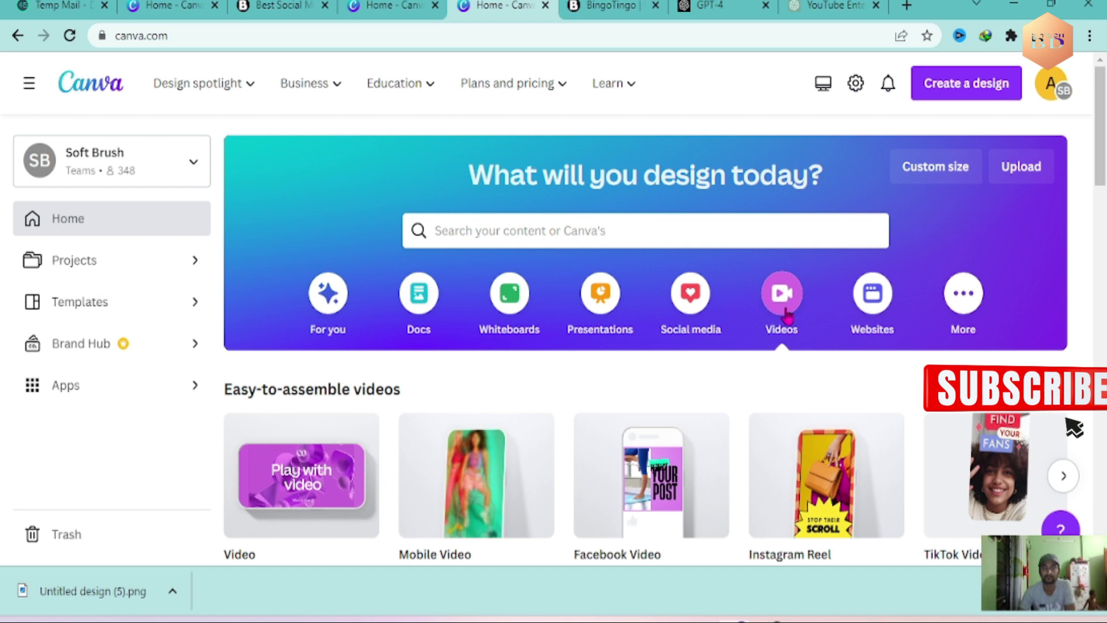
{"action": "scroll", "coordinate": [787, 314], "scroll_direction": "down", "scroll_amount": 4}
{"action": "mouse_move", "coordinate": [277, 203]}
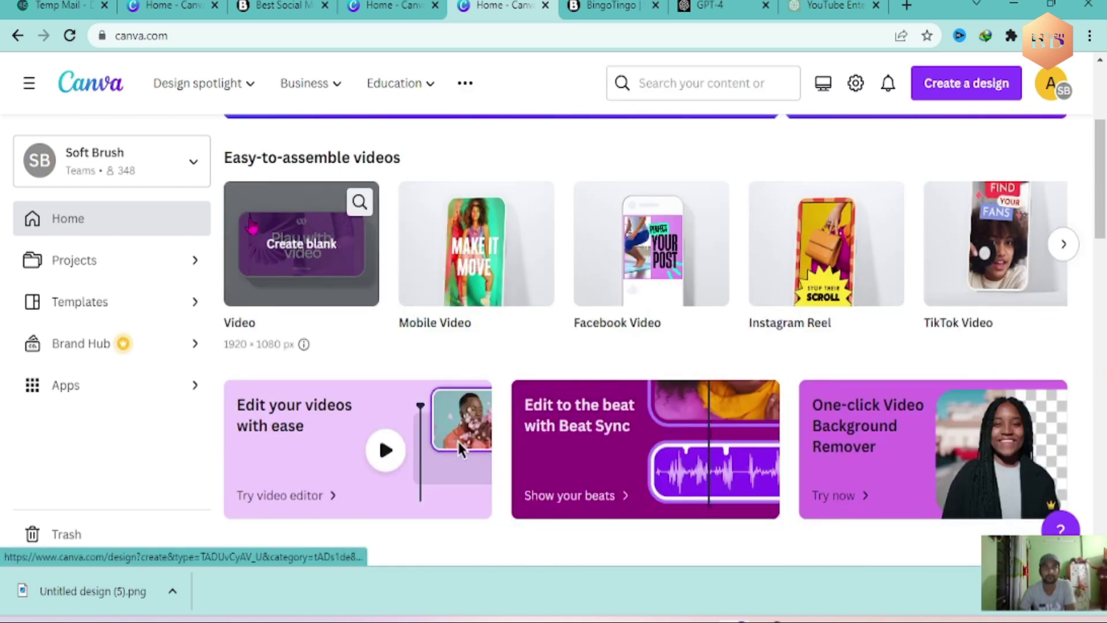
{"action": "left_click", "coordinate": [304, 252]}
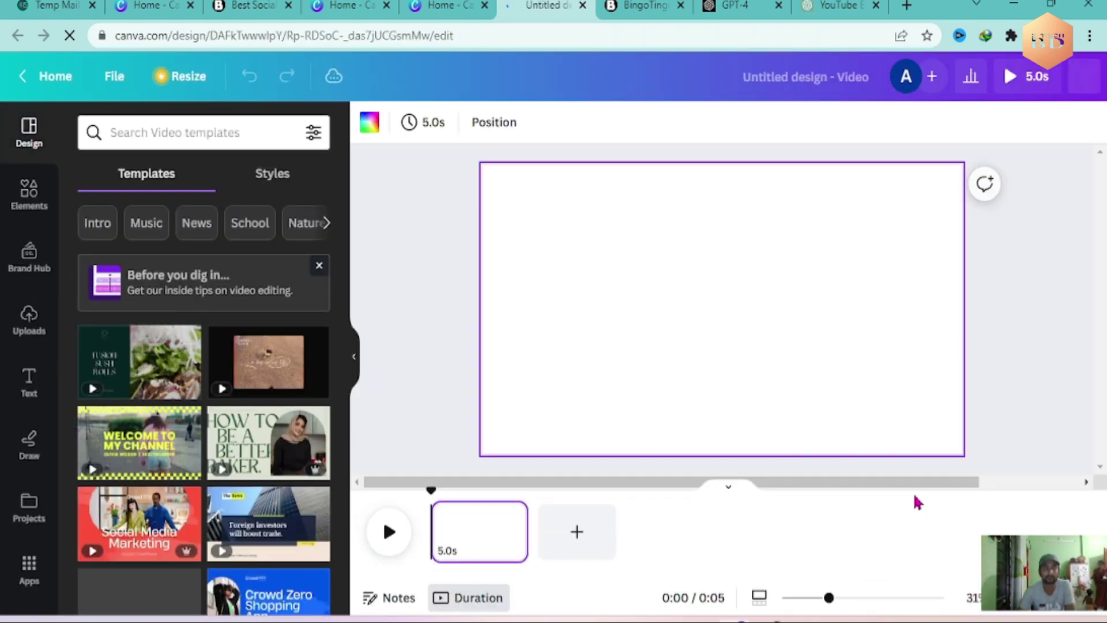
Step: Preview the blank video and close the preview
{"action": "left_click", "coordinate": [438, 358]}
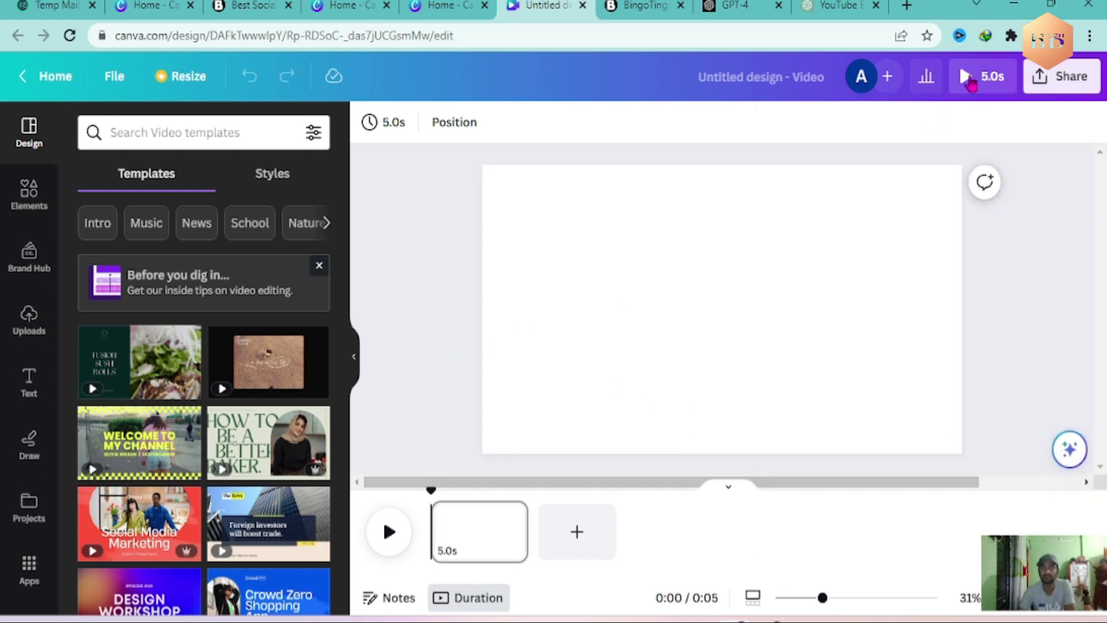
{"action": "left_click", "coordinate": [971, 84]}
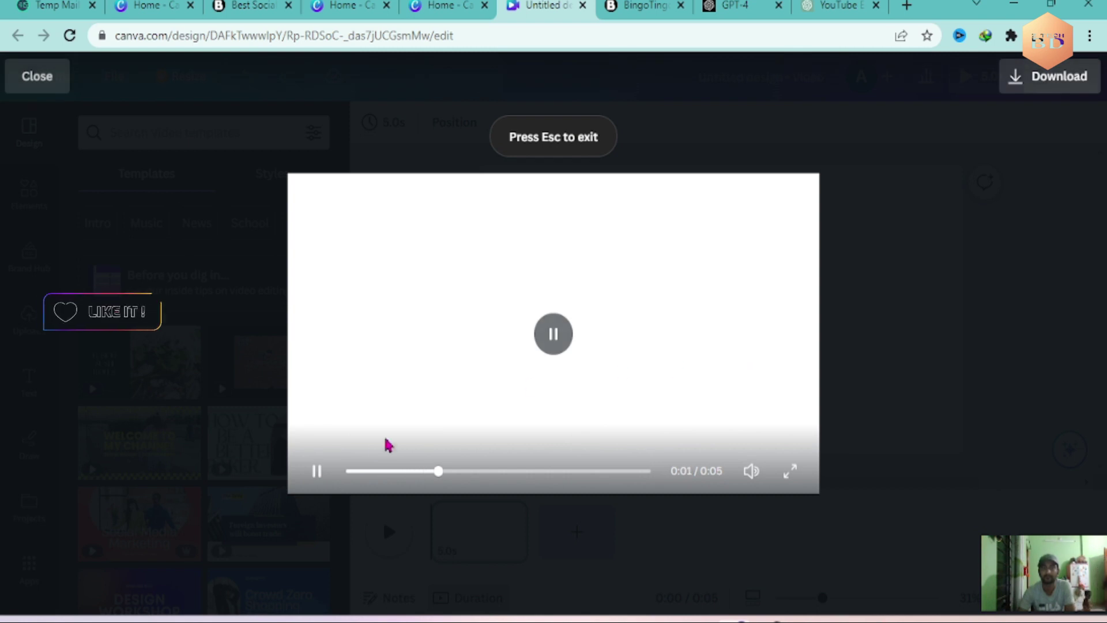
{"action": "left_click", "coordinate": [38, 79]}
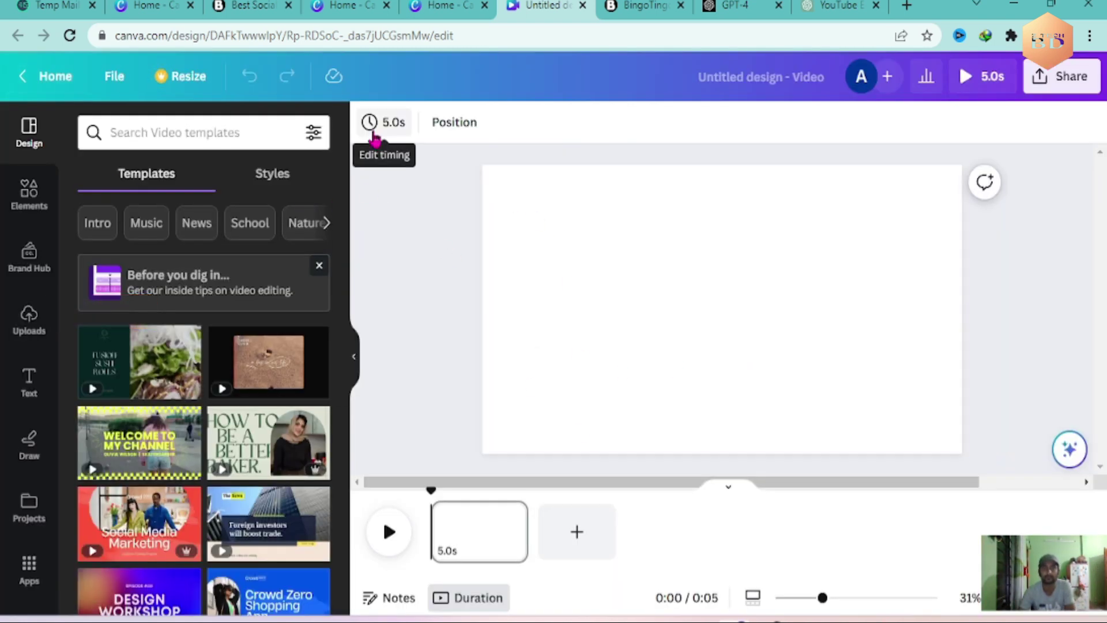
Step: Set the blank page's timing to 10.5 seconds
{"action": "left_click", "coordinate": [394, 128]}
{"action": "left_click_drag", "start_coordinate": [413, 211], "coordinate": [433, 211]}
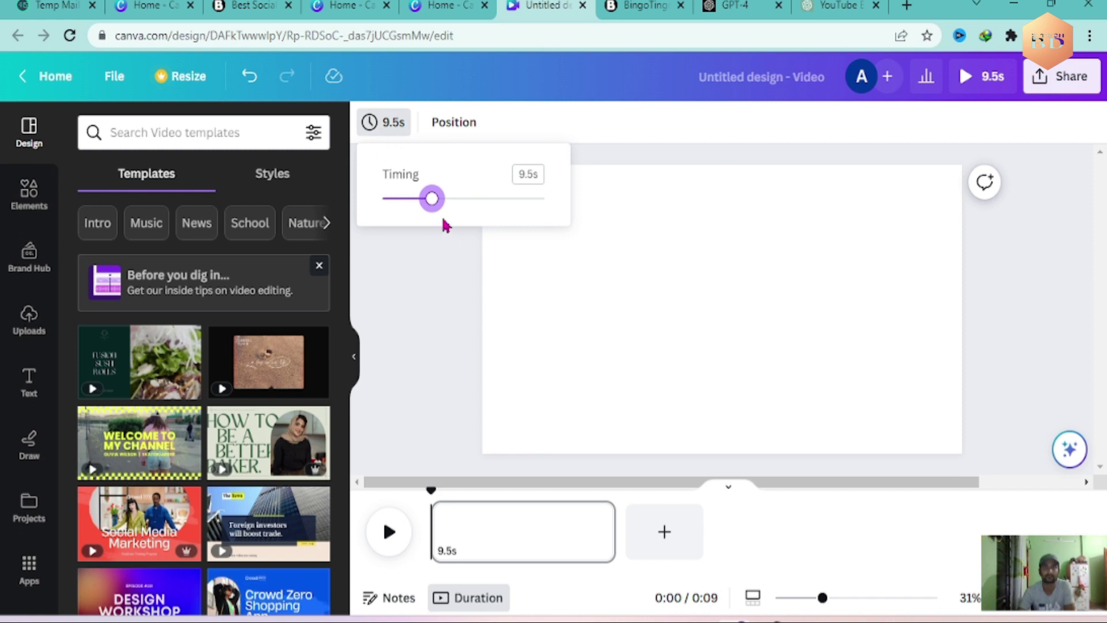
{"action": "left_click_drag", "start_coordinate": [450, 211], "coordinate": [448, 210]}
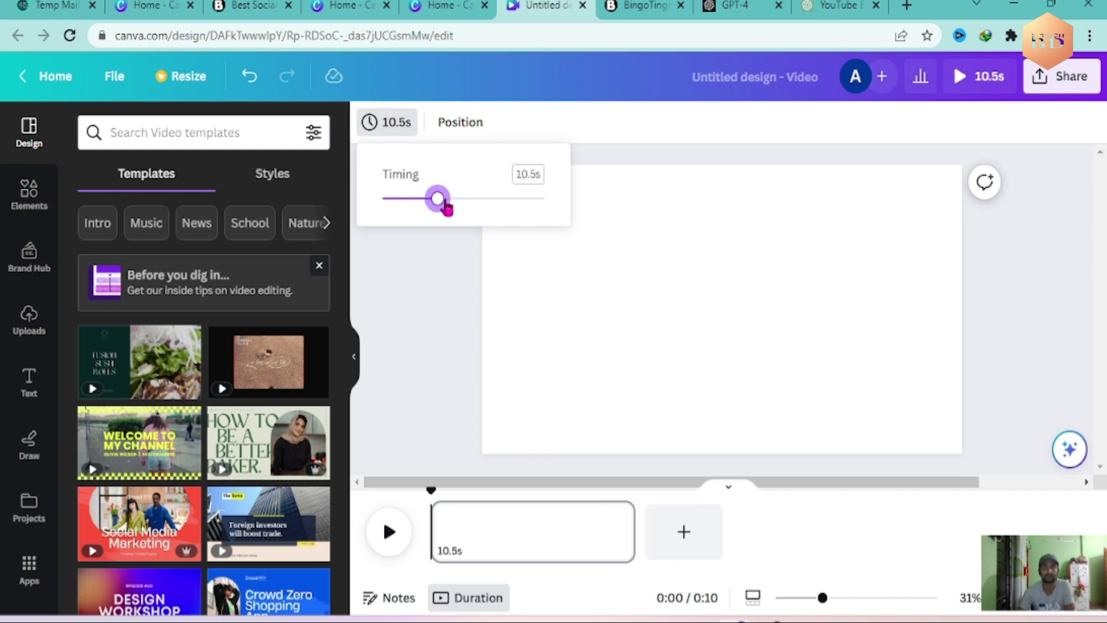
{"action": "left_click", "coordinate": [452, 256]}
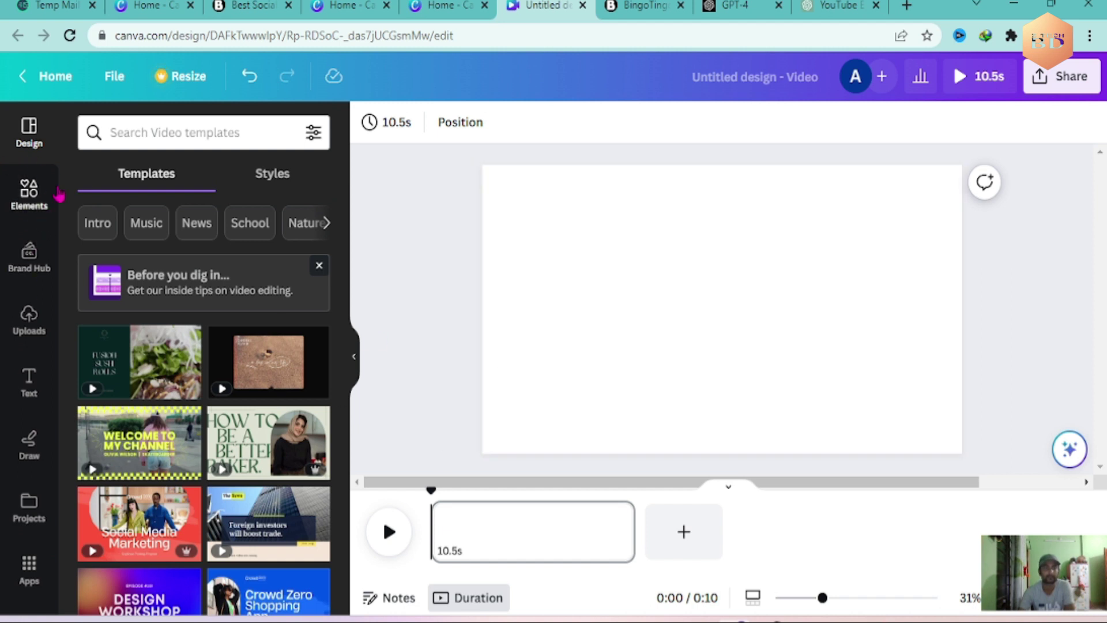
Step: Search the elements library for "island" graphics
{"action": "left_click", "coordinate": [29, 196]}
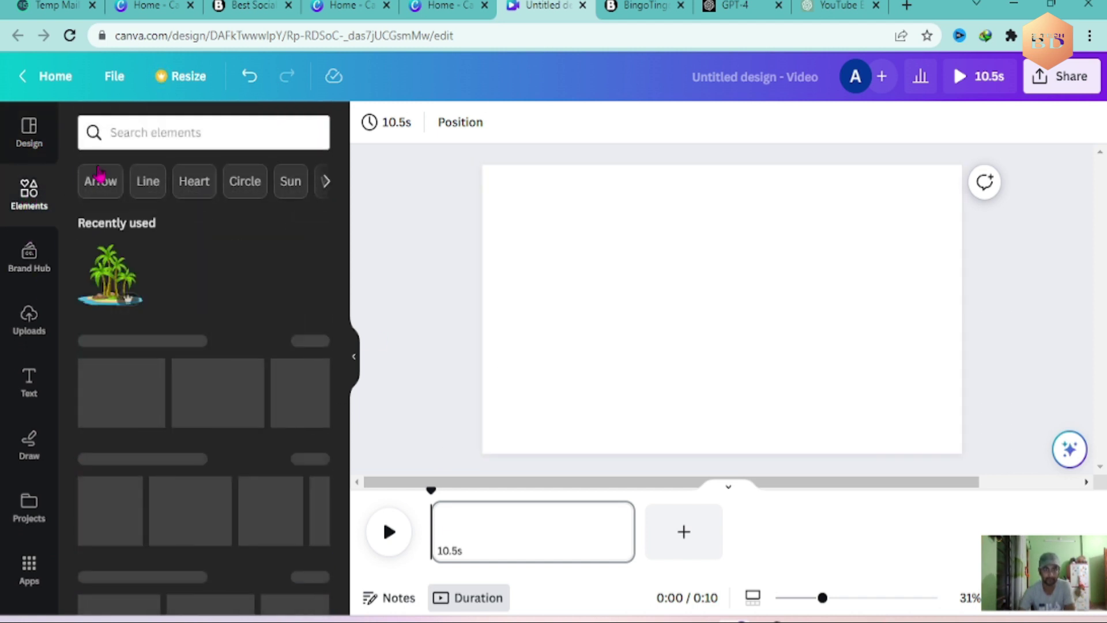
{"action": "left_click", "coordinate": [176, 127]}
{"action": "type", "text": "is"}
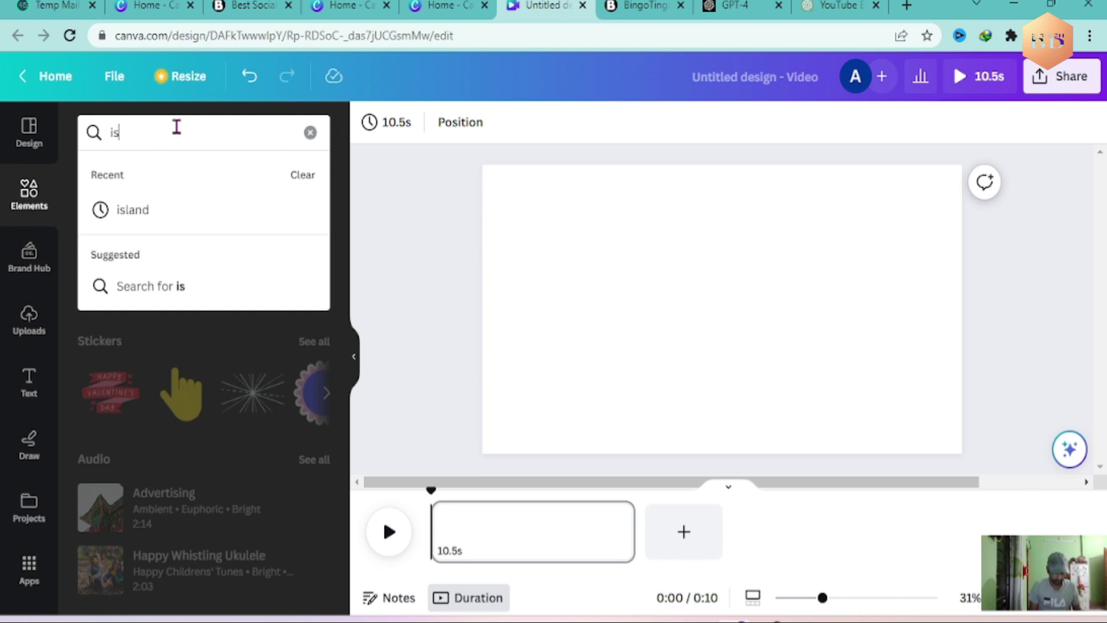
{"action": "type", "text": "land"}
{"action": "key", "text": "Return"}
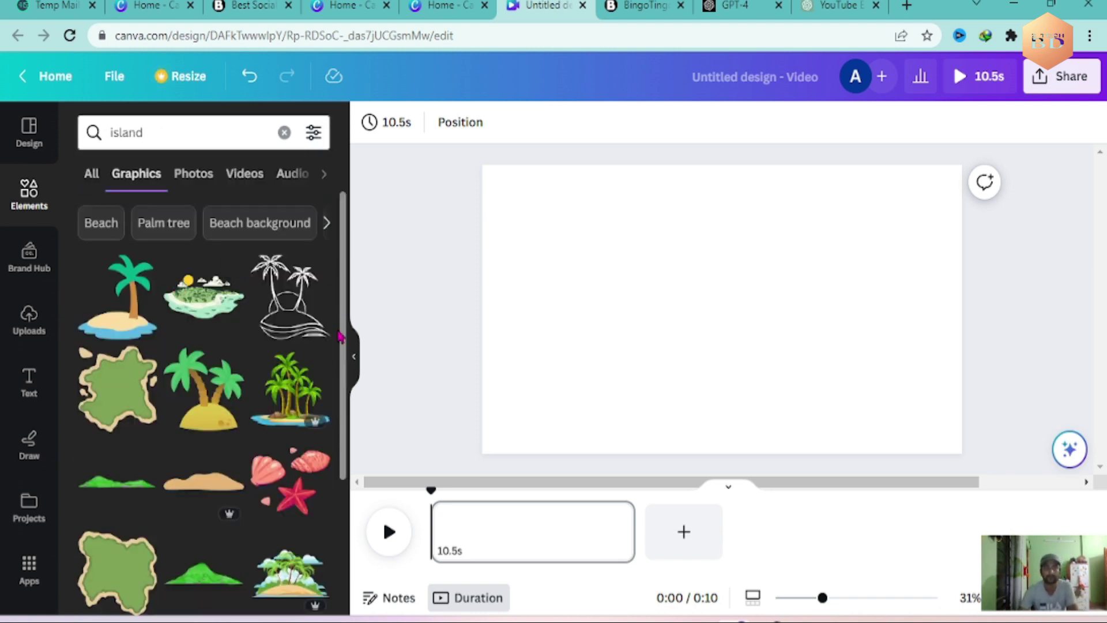
Step: Add the tall palm island surrounded by water, shrink it and place it against the canvas's right edge in the upper half
{"action": "left_click", "coordinate": [293, 407]}
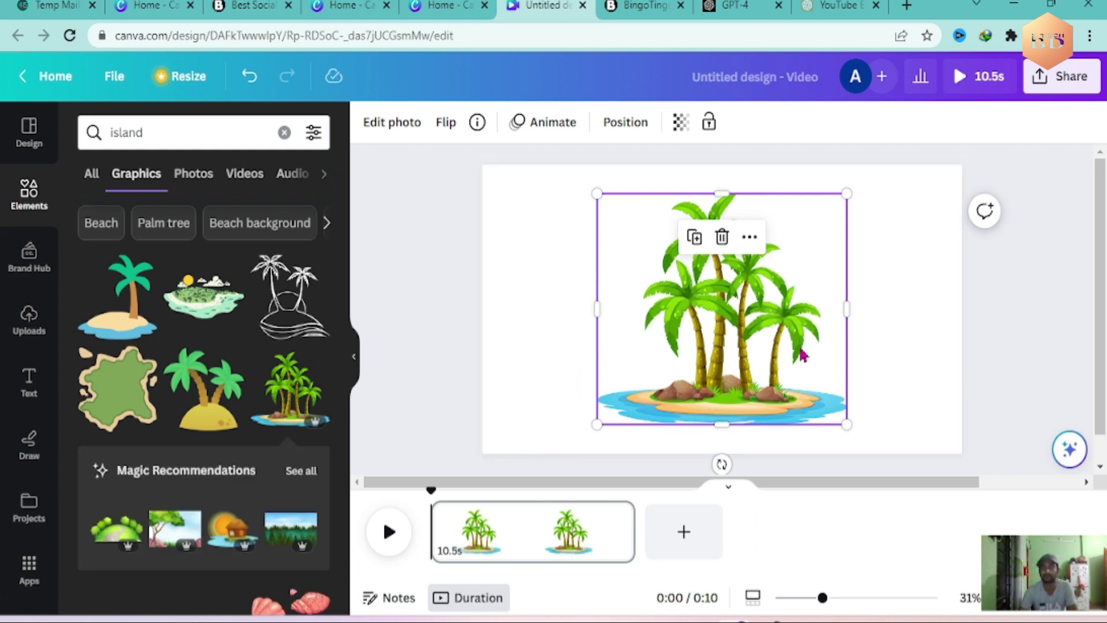
{"action": "left_click_drag", "start_coordinate": [717, 362], "coordinate": [817, 333]}
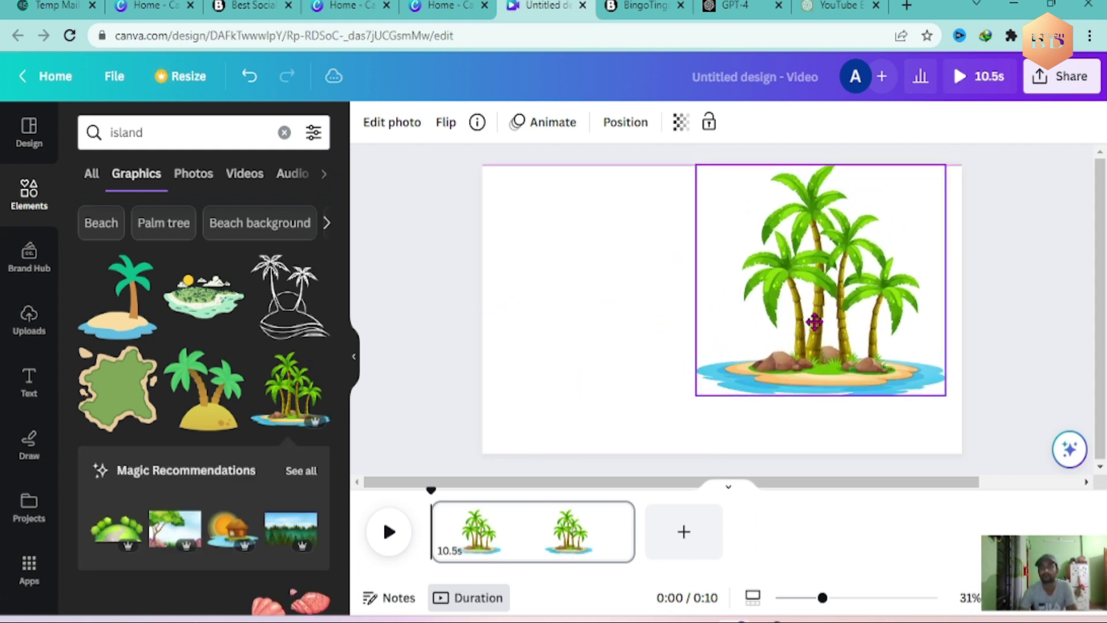
{"action": "left_click_drag", "start_coordinate": [944, 165], "coordinate": [895, 225]}
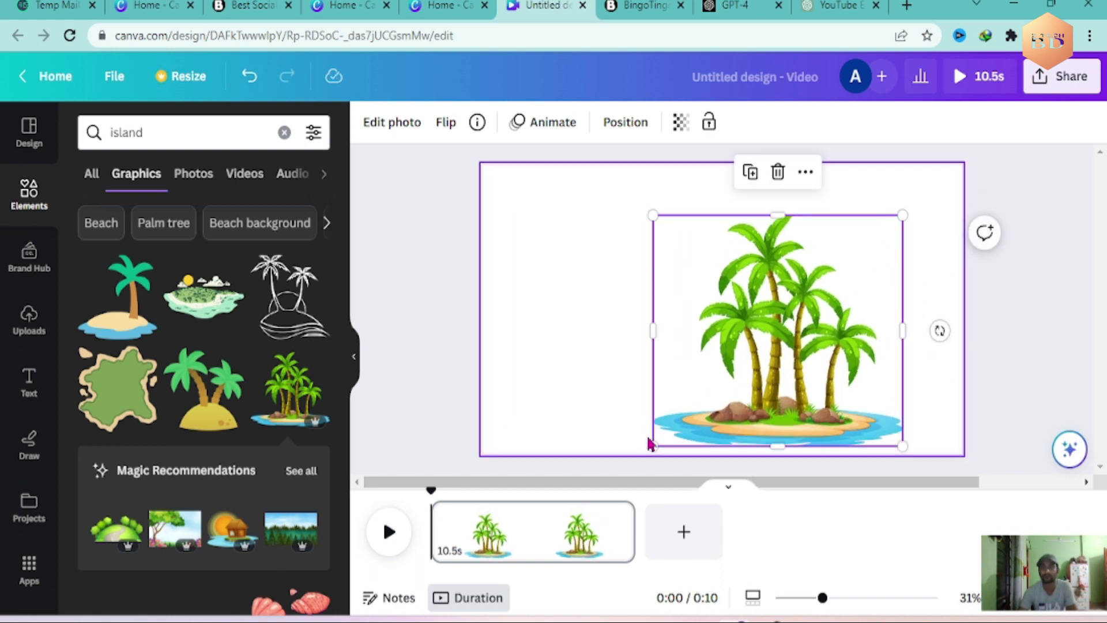
{"action": "left_click_drag", "start_coordinate": [652, 444], "coordinate": [730, 374]}
{"action": "left_click_drag", "start_coordinate": [818, 316], "coordinate": [877, 279]}
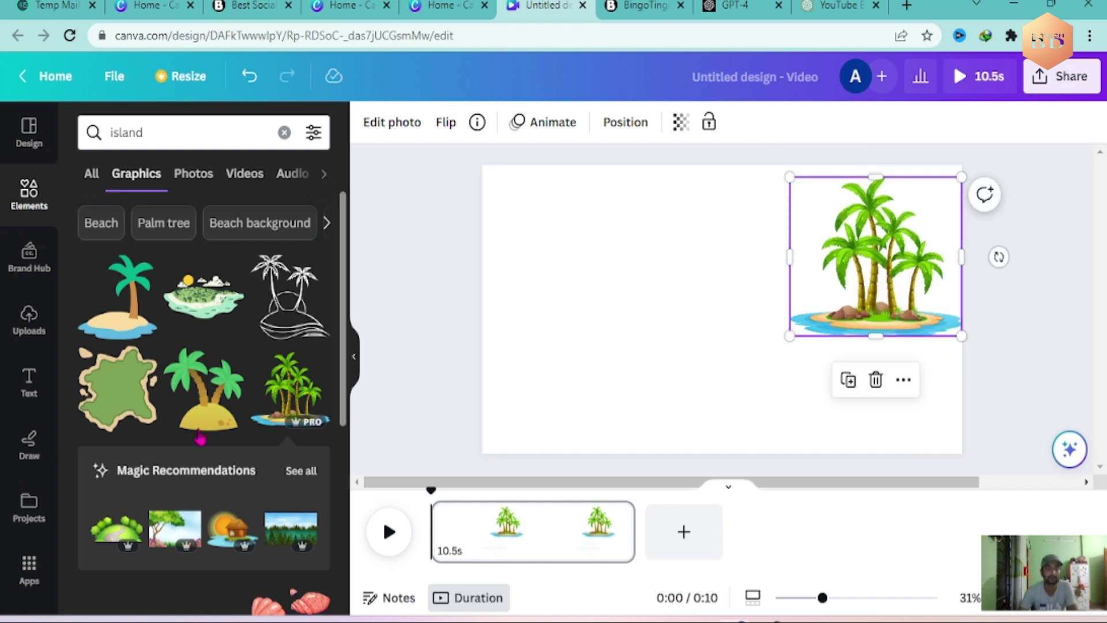
Step: Add the palm island graphic with blue clouds and place it directly left of the tall palm island, bases level
{"action": "scroll", "coordinate": [245, 398], "scroll_direction": "down", "scroll_amount": 5}
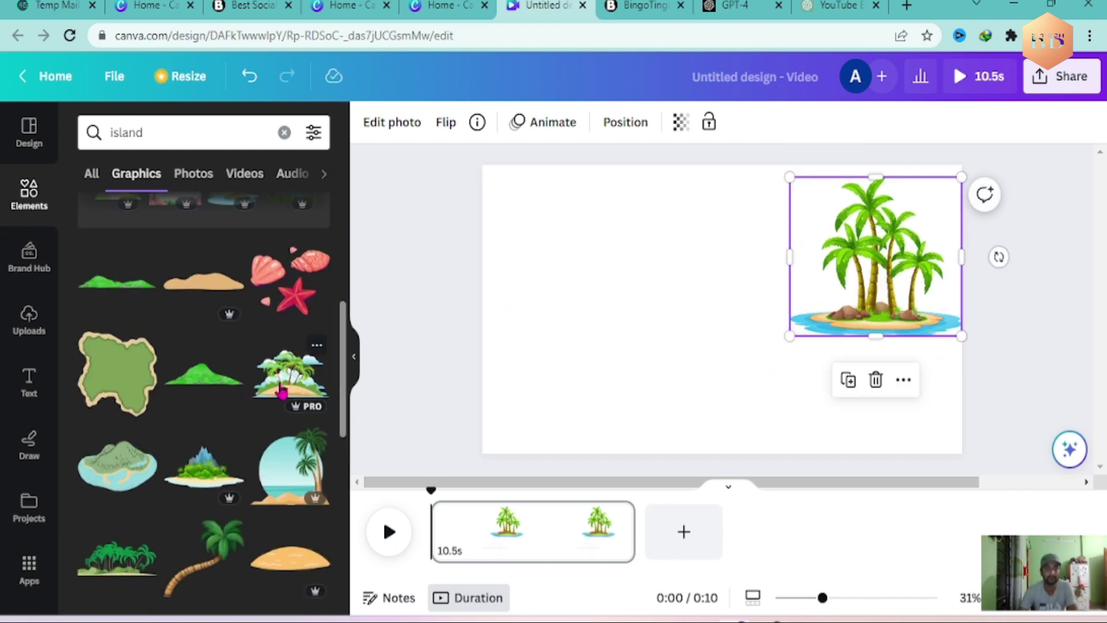
{"action": "left_click", "coordinate": [279, 401]}
{"action": "left_click_drag", "start_coordinate": [732, 348], "coordinate": [758, 279]}
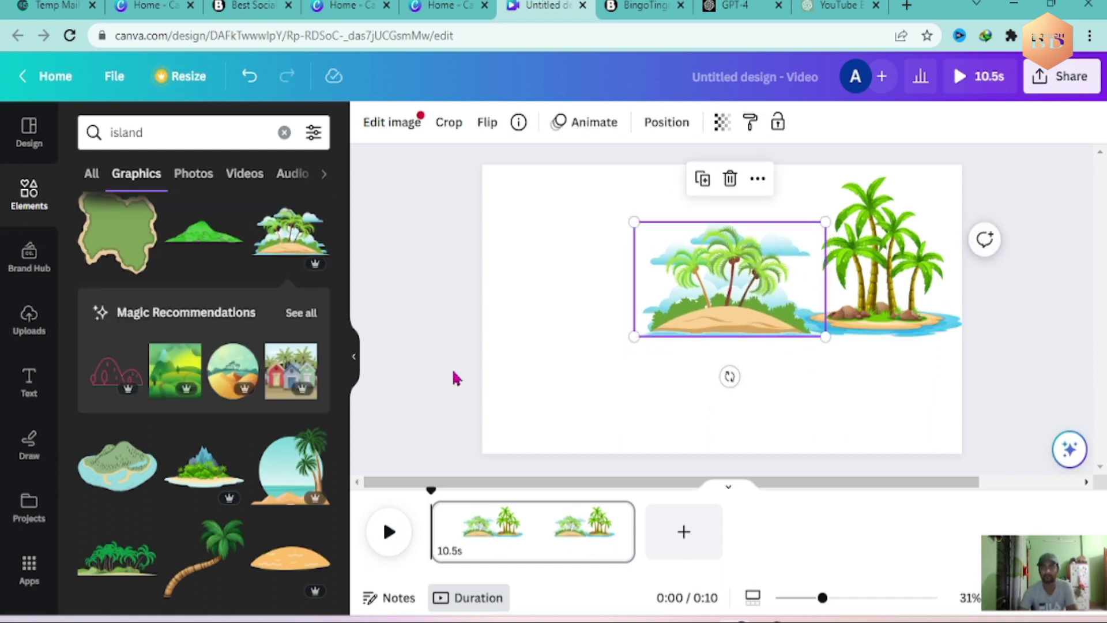
{"action": "left_click", "coordinate": [551, 376]}
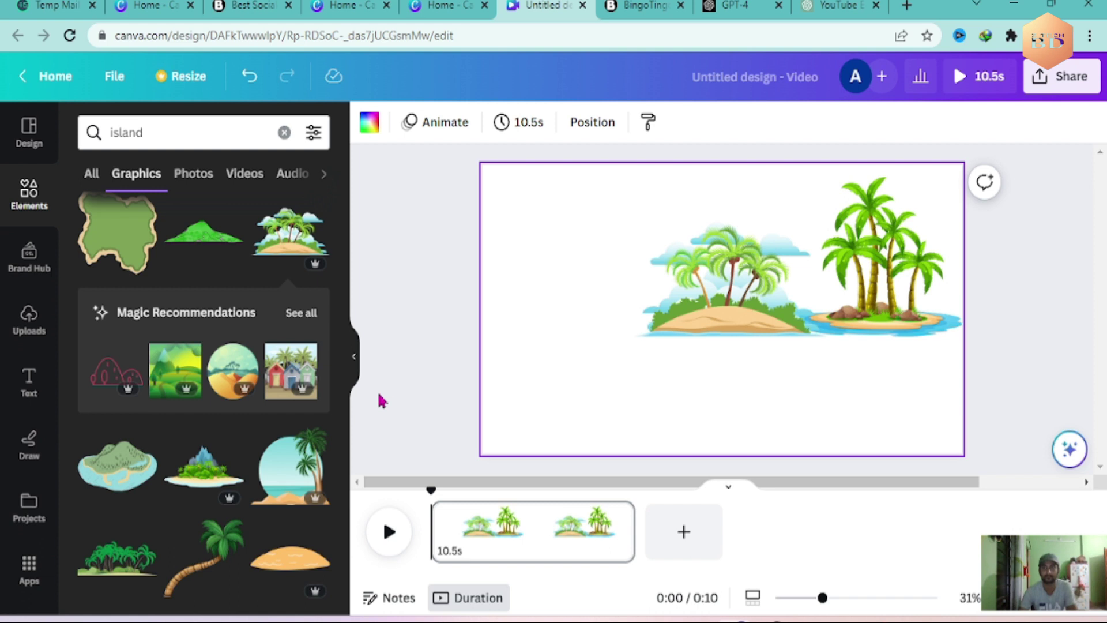
Step: Add the long strip of low green hills, enlarge it and extend it from the cloud island past the canvas's left edge
{"action": "scroll", "coordinate": [233, 416], "scroll_direction": "down", "scroll_amount": 5}
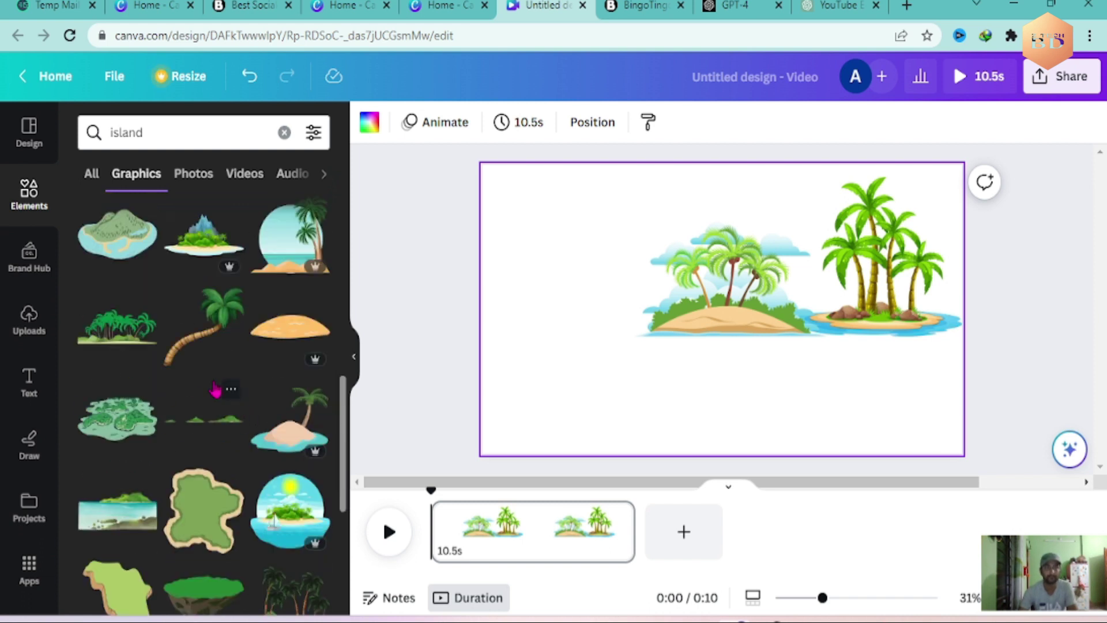
{"action": "left_click", "coordinate": [211, 429]}
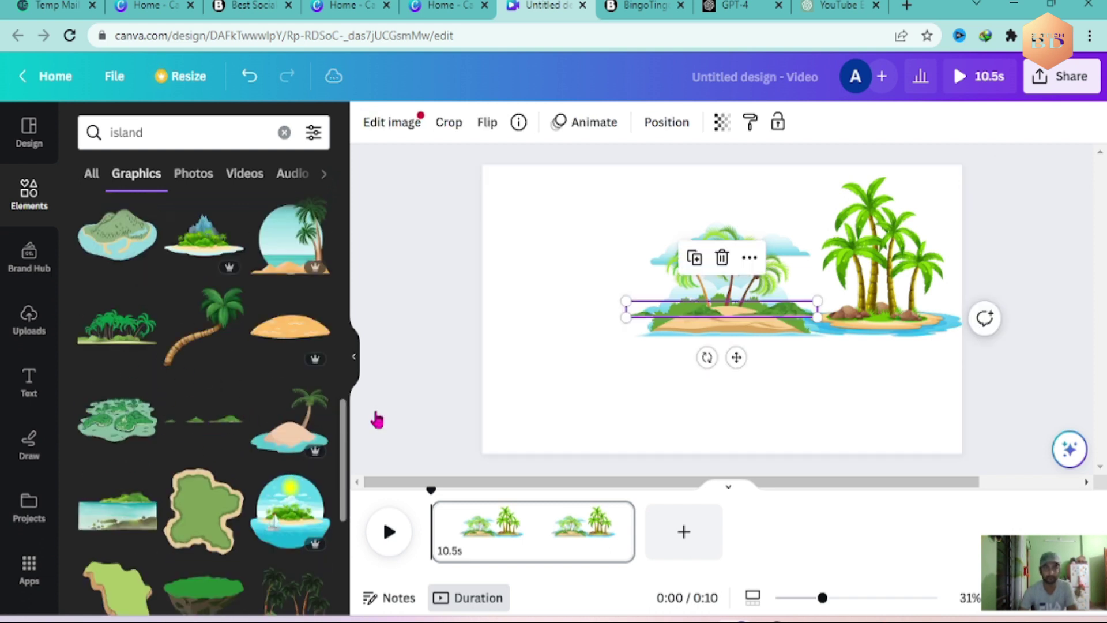
{"action": "left_click_drag", "start_coordinate": [715, 317], "coordinate": [550, 328]}
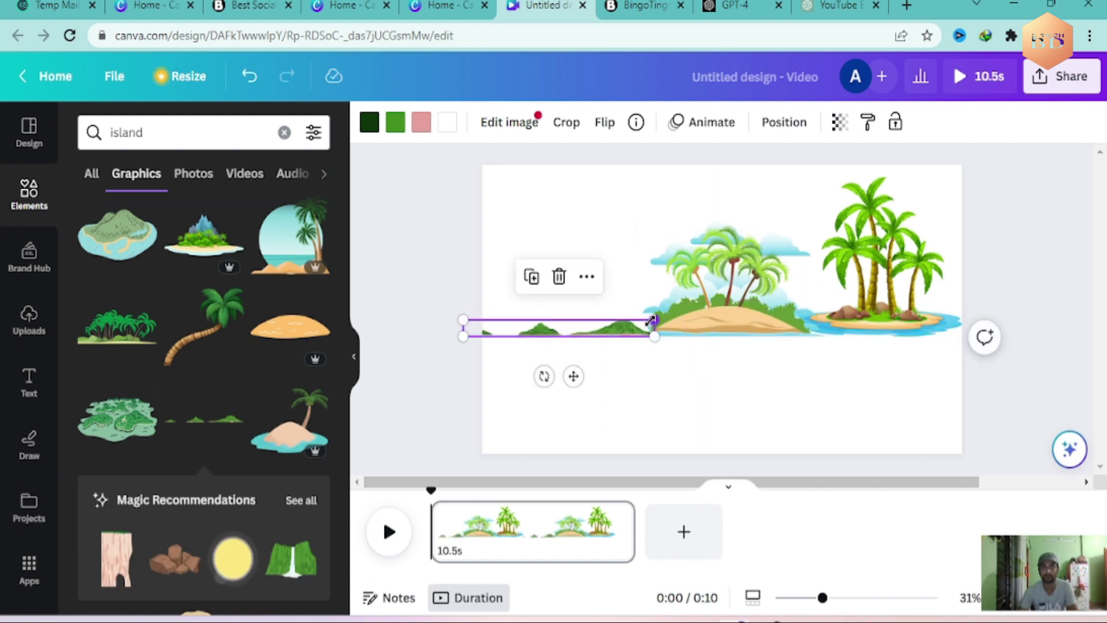
{"action": "left_click_drag", "start_coordinate": [463, 320], "coordinate": [352, 293]}
{"action": "left_click_drag", "start_coordinate": [606, 333], "coordinate": [603, 320]}
{"action": "left_click", "coordinate": [924, 408]}
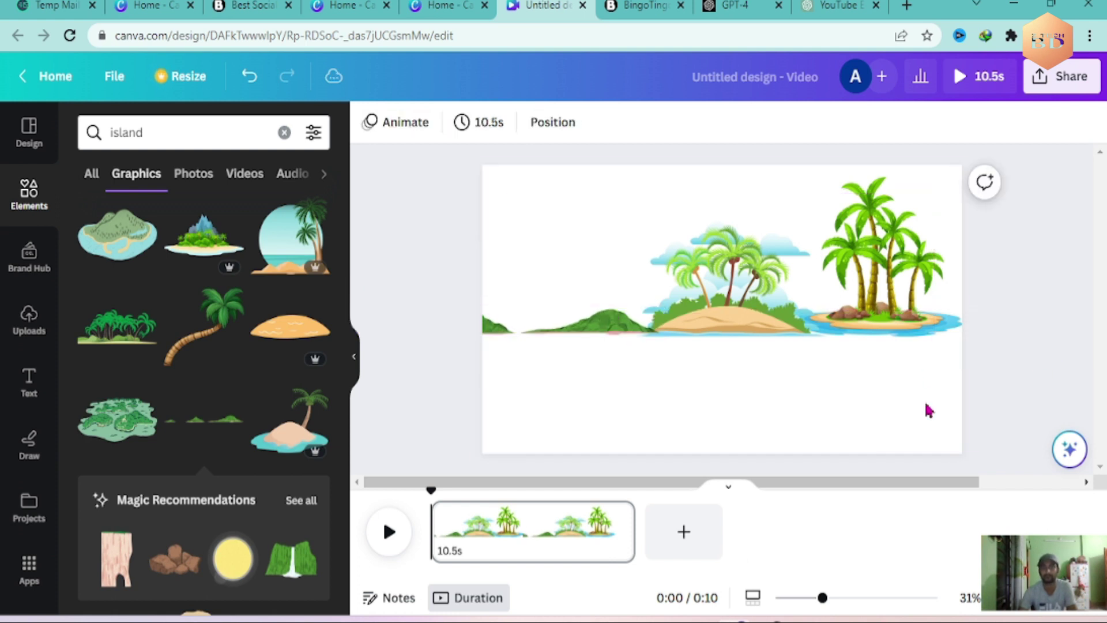
Step: Add the leaning palm tree graphic, shrink it to about 431 × 390 and move it onto the right-hand island
{"action": "left_click", "coordinate": [920, 324]}
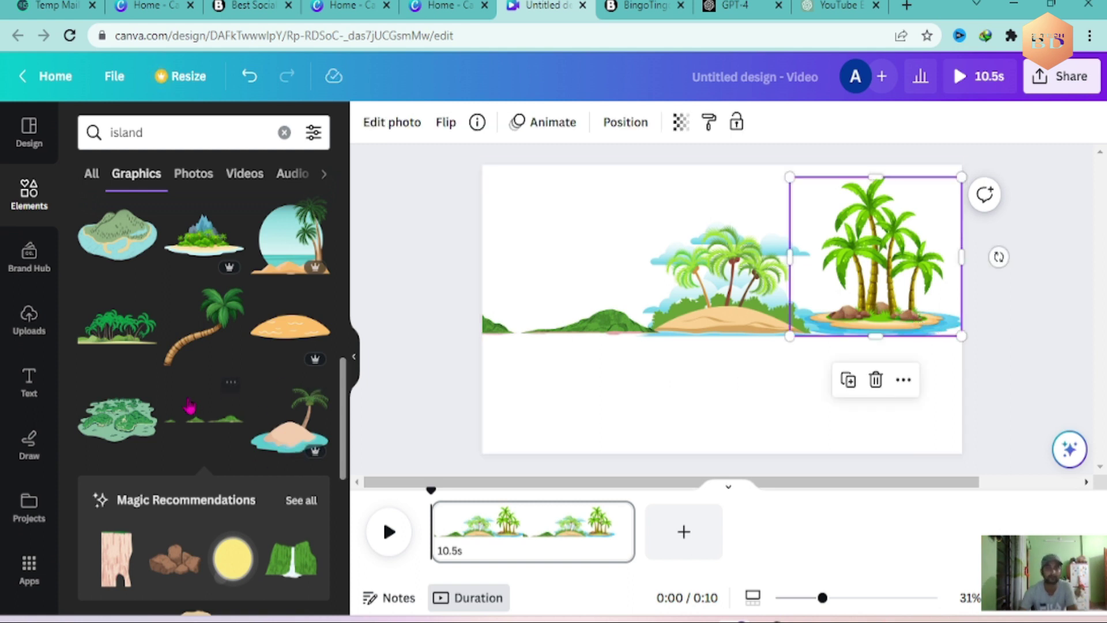
{"action": "left_click", "coordinate": [183, 367]}
{"action": "left_click_drag", "start_coordinate": [830, 248], "coordinate": [897, 225]}
{"action": "left_click_drag", "start_coordinate": [906, 178], "coordinate": [778, 296]}
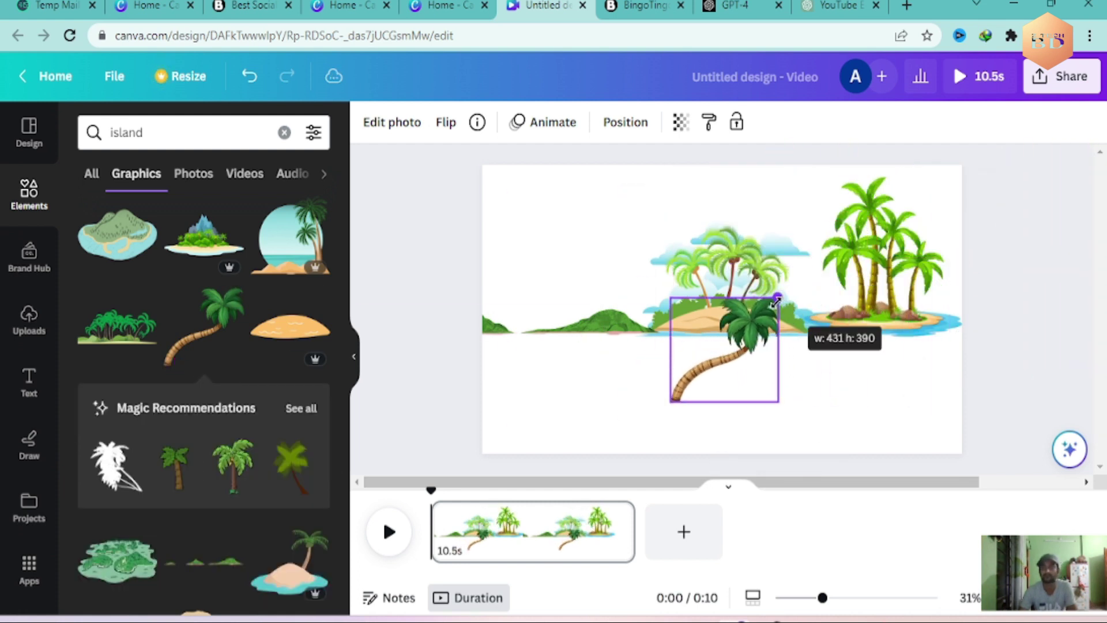
{"action": "left_click_drag", "start_coordinate": [746, 363], "coordinate": [935, 307]}
Step: Flip the leaning palm horizontally, shrink it further and align it with the right edge of the tall palm island
{"action": "left_click", "coordinate": [455, 128]}
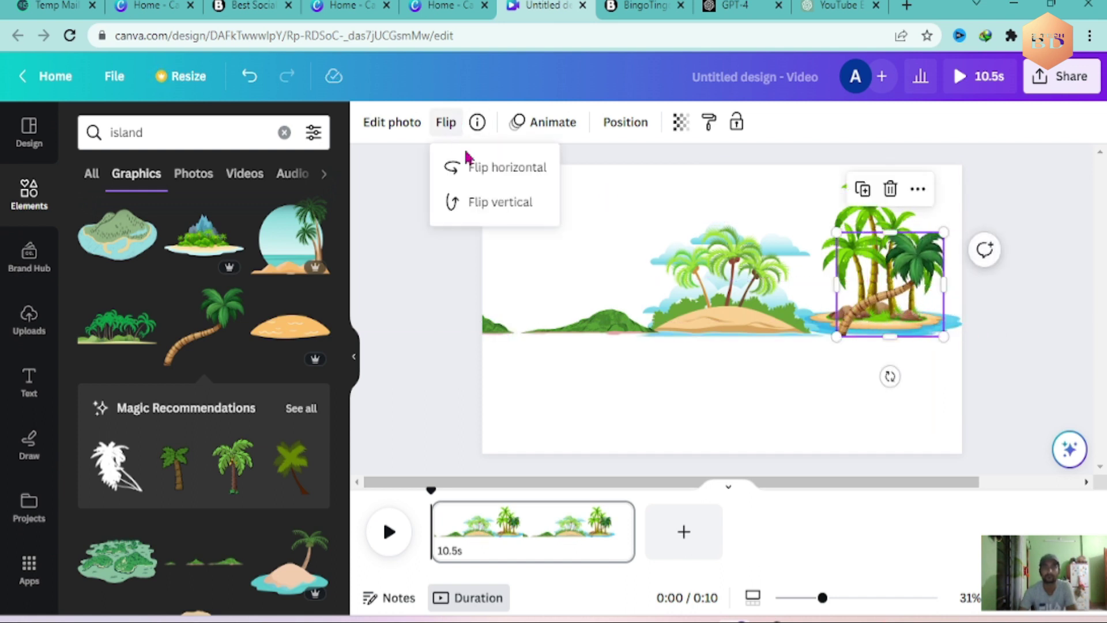
{"action": "left_click", "coordinate": [484, 203]}
{"action": "left_click", "coordinate": [477, 202]}
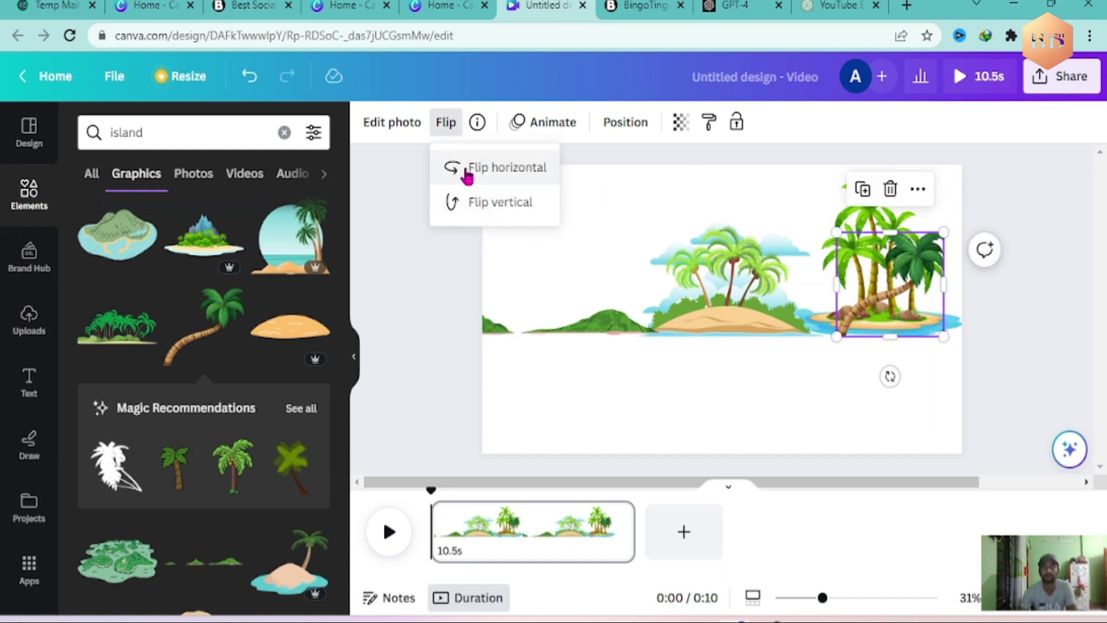
{"action": "left_click", "coordinate": [465, 173]}
{"action": "left_click_drag", "start_coordinate": [873, 308], "coordinate": [887, 291]}
{"action": "left_click_drag", "start_coordinate": [871, 236], "coordinate": [899, 262]}
{"action": "left_click", "coordinate": [845, 401]}
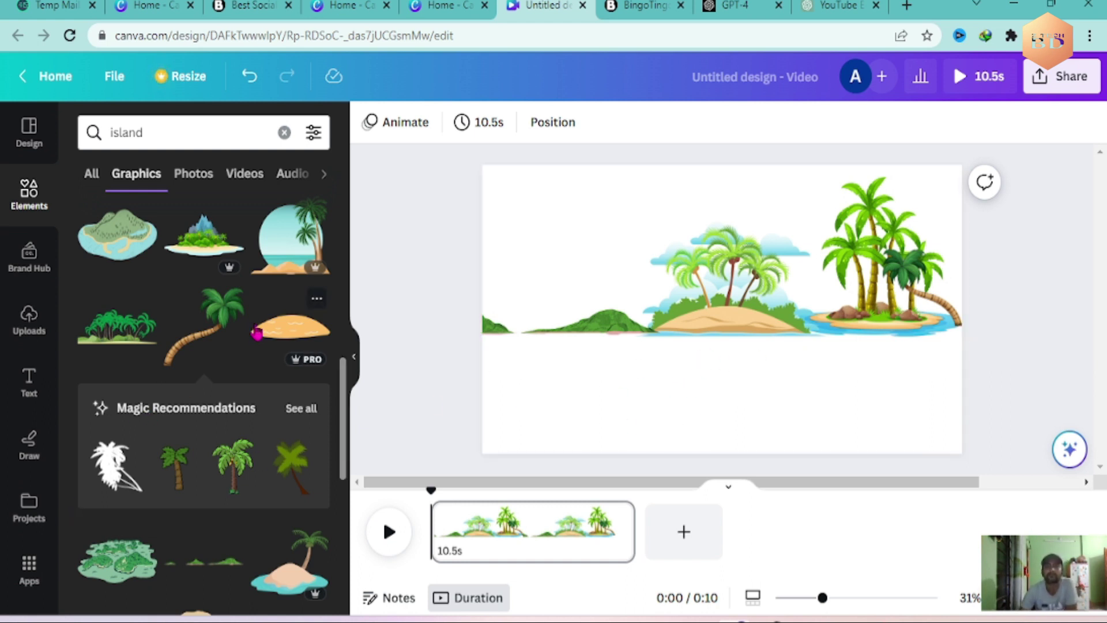
Step: Browse further down the island graphics for more scenery elements
{"action": "scroll", "coordinate": [219, 346], "scroll_direction": "down", "scroll_amount": 4}
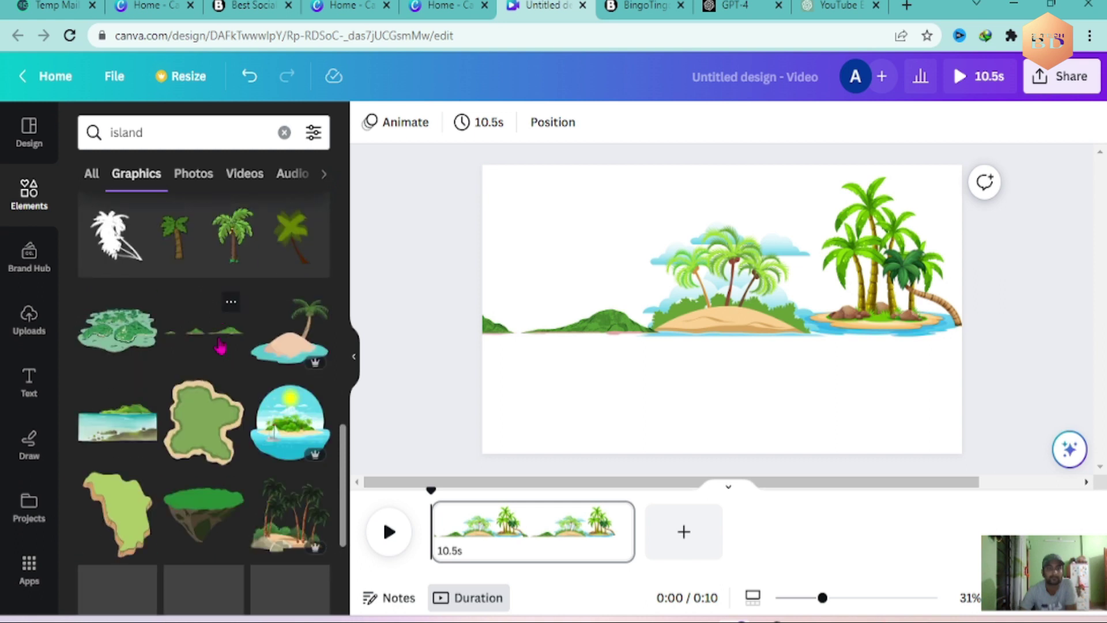
{"action": "scroll", "coordinate": [272, 466], "scroll_direction": "down", "scroll_amount": 6}
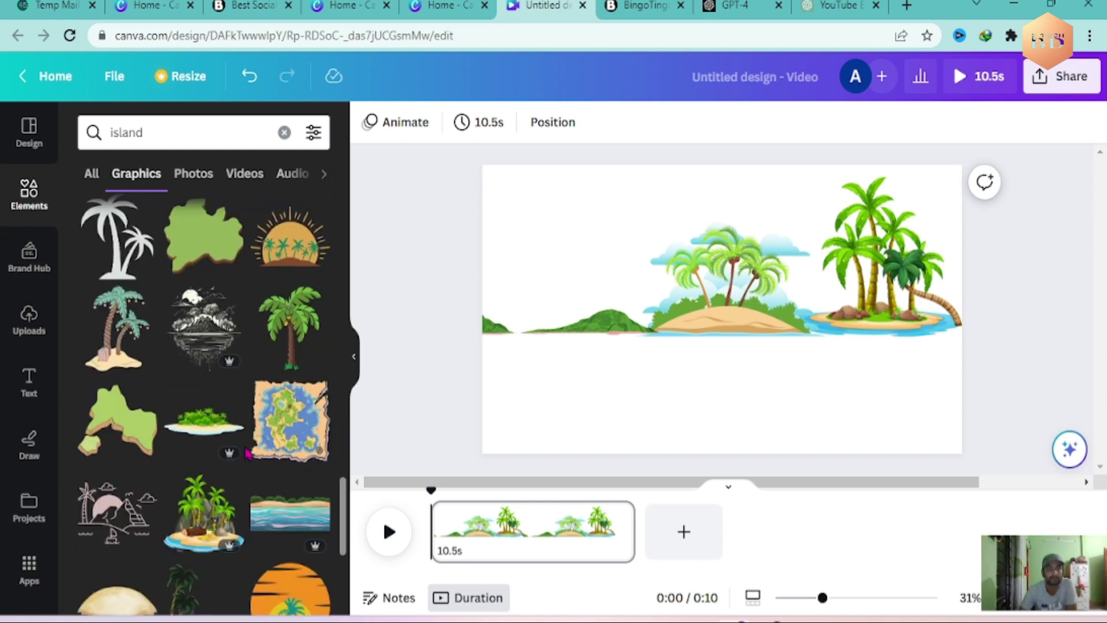
{"action": "scroll", "coordinate": [246, 452], "scroll_direction": "down", "scroll_amount": 4}
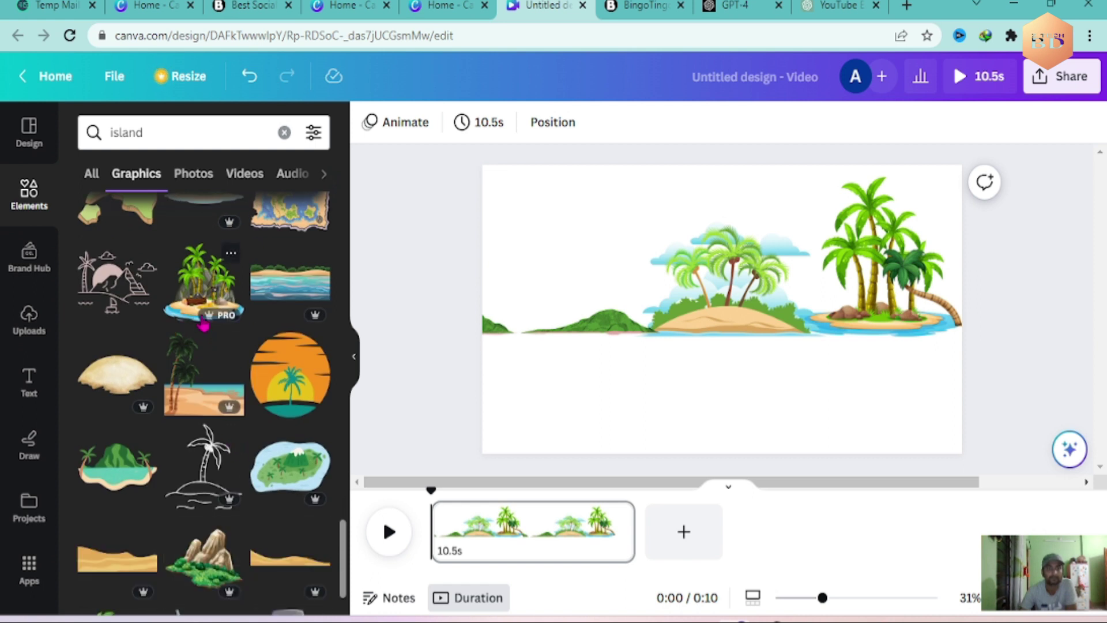
{"action": "scroll", "coordinate": [203, 325], "scroll_direction": "down", "scroll_amount": 6}
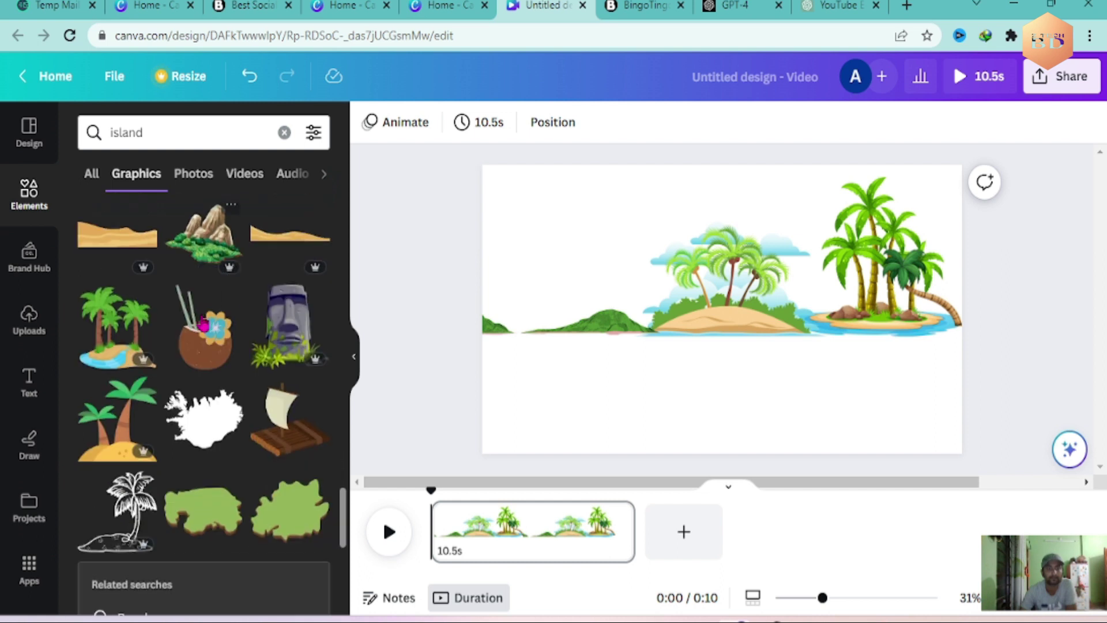
{"action": "scroll", "coordinate": [203, 324], "scroll_direction": "down", "scroll_amount": 7}
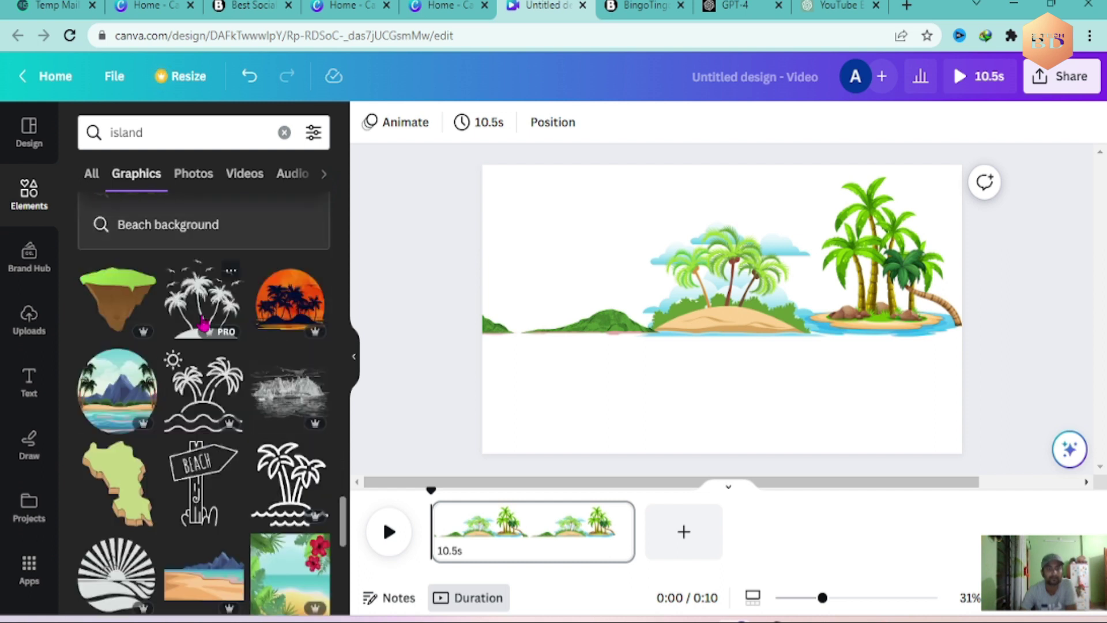
{"action": "scroll", "coordinate": [203, 324], "scroll_direction": "down", "scroll_amount": 4}
{"action": "scroll", "coordinate": [203, 325], "scroll_direction": "down", "scroll_amount": 4}
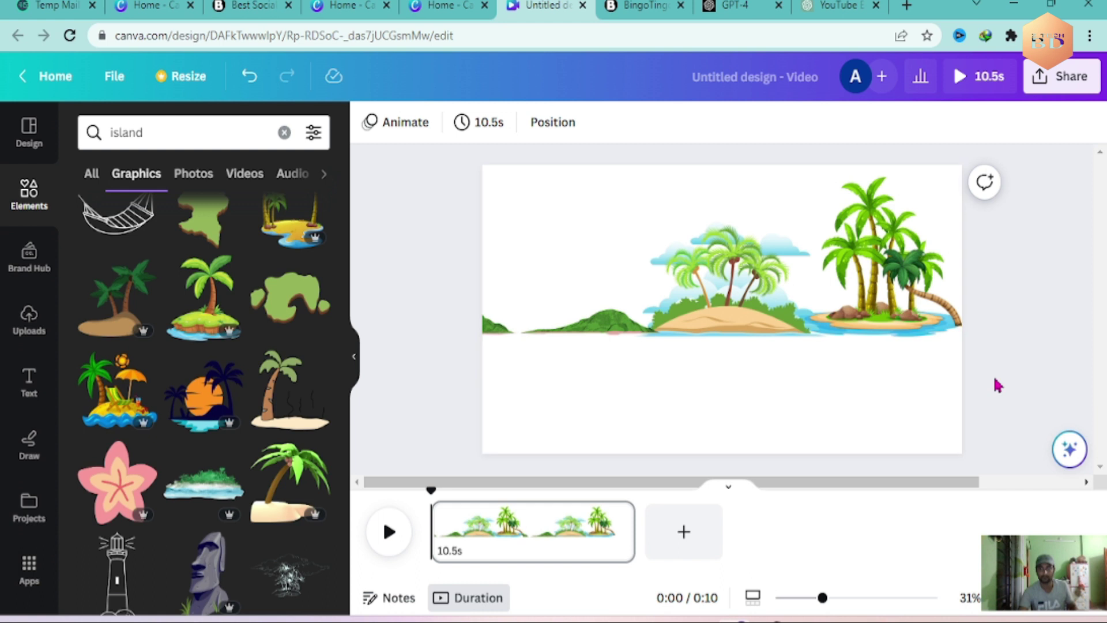
Step: Copy all the island, hill and palm graphics and clear them from the canvas
{"action": "left_click_drag", "start_coordinate": [901, 352], "coordinate": [548, 196]}
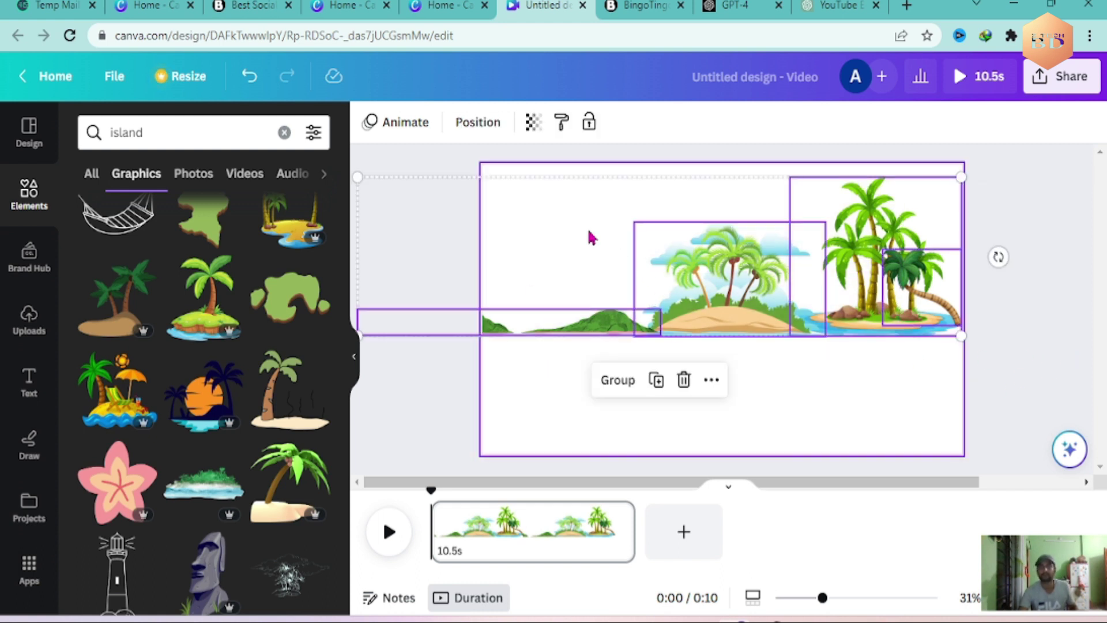
{"action": "right_click", "coordinate": [650, 264]}
{"action": "left_click", "coordinate": [714, 202]}
{"action": "key", "text": "Delete"}
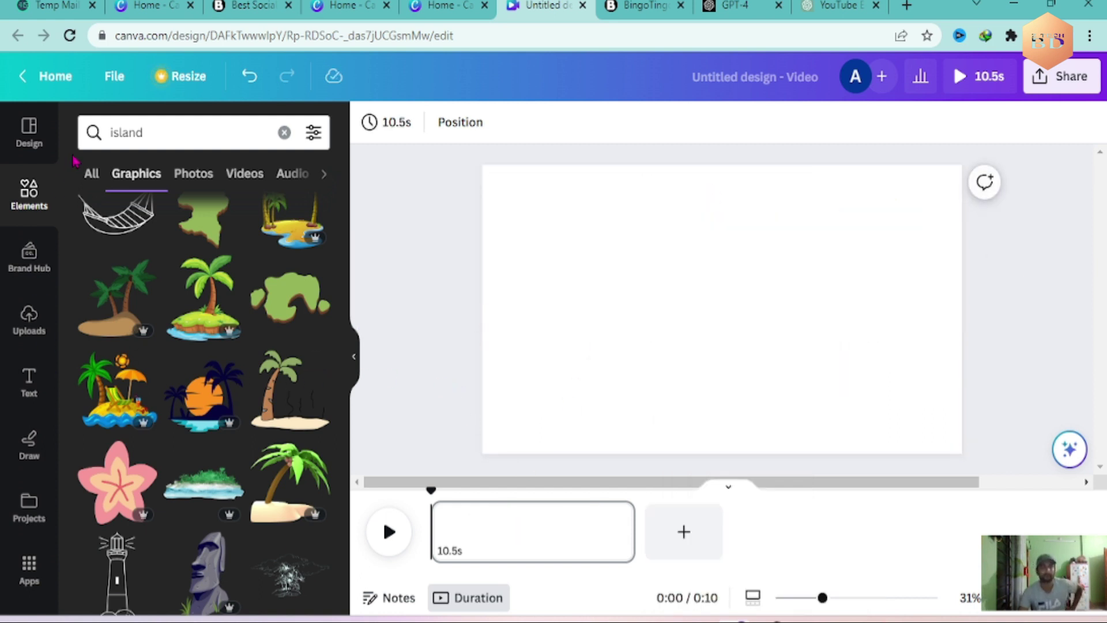
Step: Search the graphics library for "sky"
{"action": "left_click", "coordinate": [178, 130]}
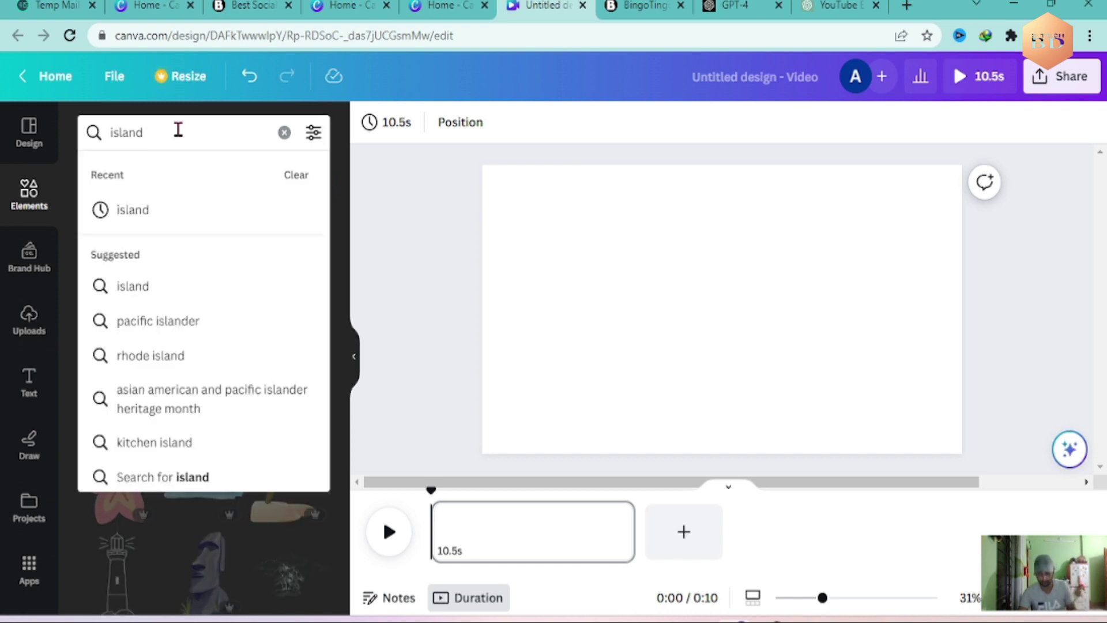
{"action": "key", "text": "BackSpace"}
{"action": "key", "text": "BackSpace"}
{"action": "key", "text": "BackSpace"}
{"action": "key", "text": "BackSpace"}
{"action": "key", "text": "BackSpace"}
{"action": "type", "text": "sky"}
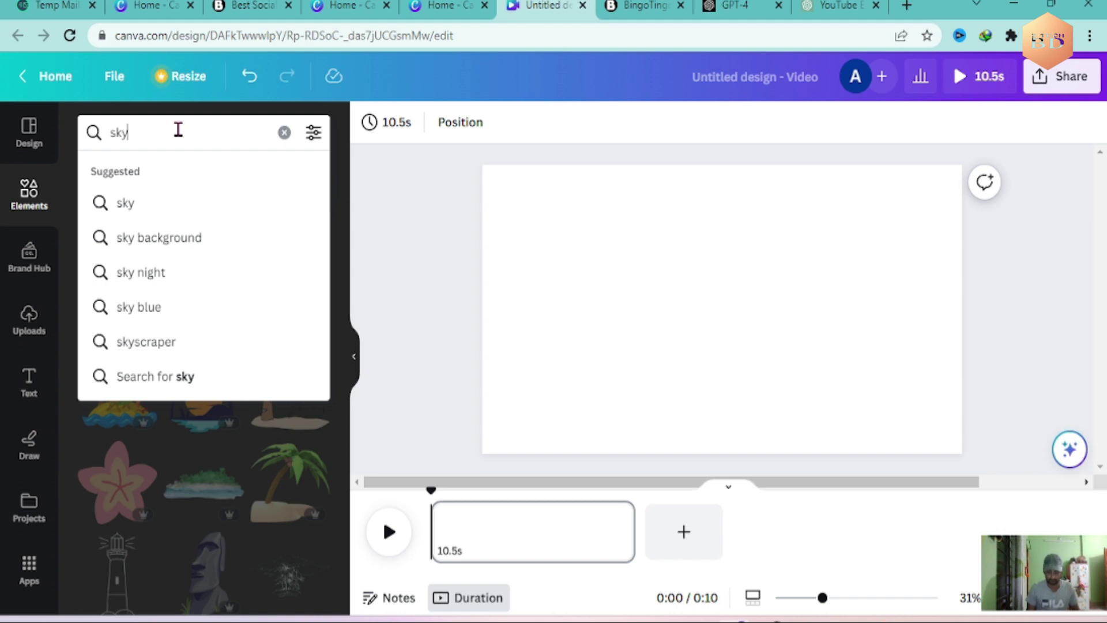
{"action": "key", "text": "Return"}
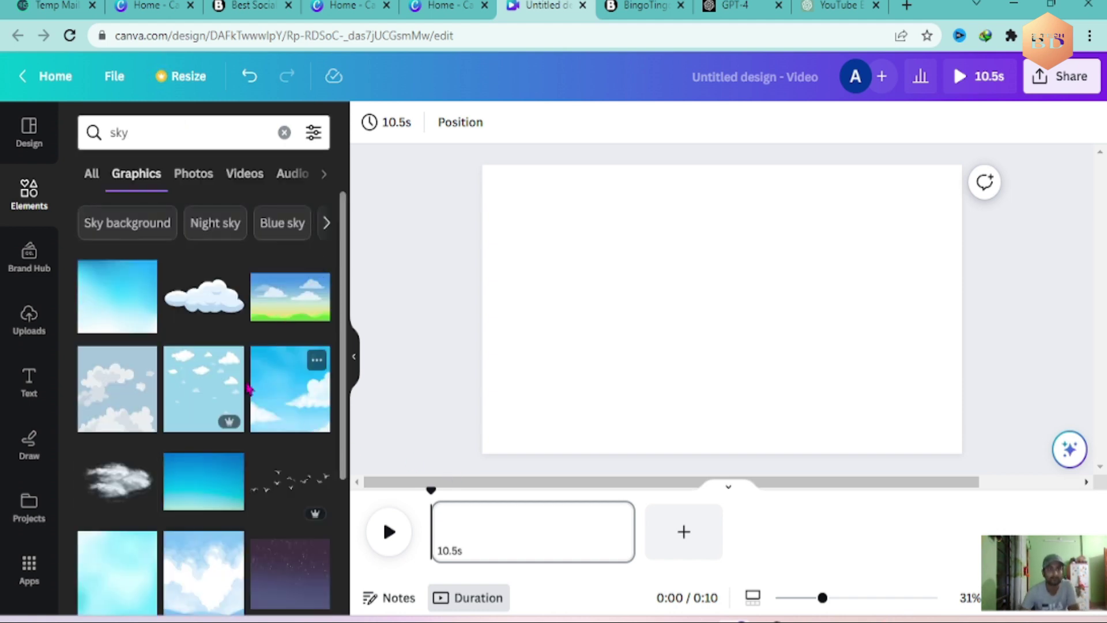
Step: Try the blue sky graphic with rows of clouds as an enlarged background covering the canvas, and delete it
{"action": "scroll", "coordinate": [247, 391], "scroll_direction": "down", "scroll_amount": 3}
{"action": "scroll", "coordinate": [245, 390], "scroll_direction": "up", "scroll_amount": 3}
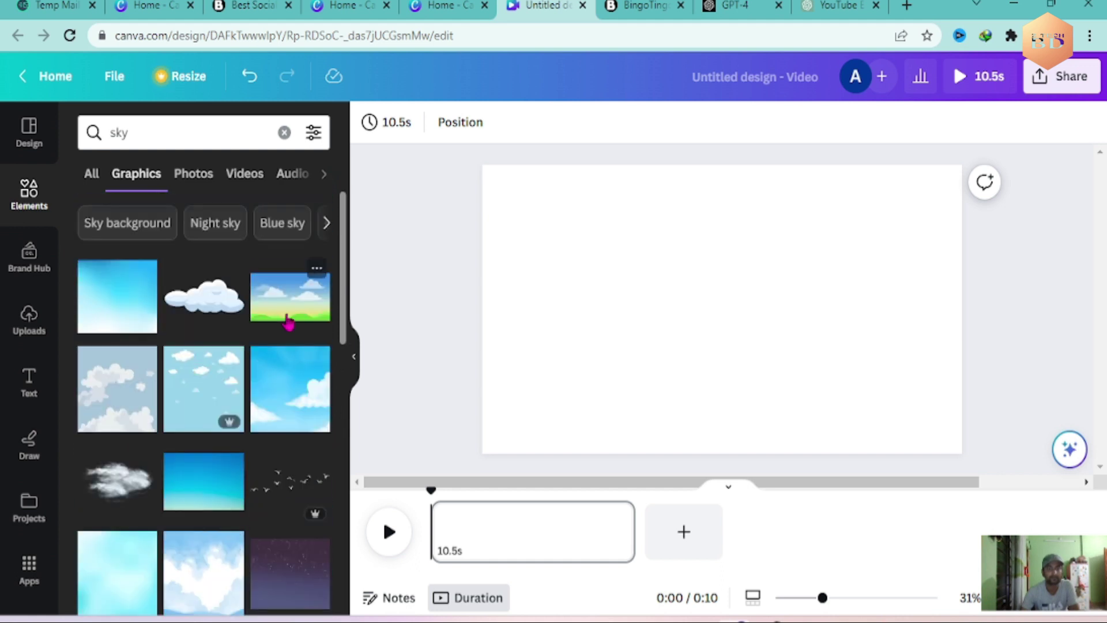
{"action": "scroll", "coordinate": [279, 362], "scroll_direction": "down", "scroll_amount": 10}
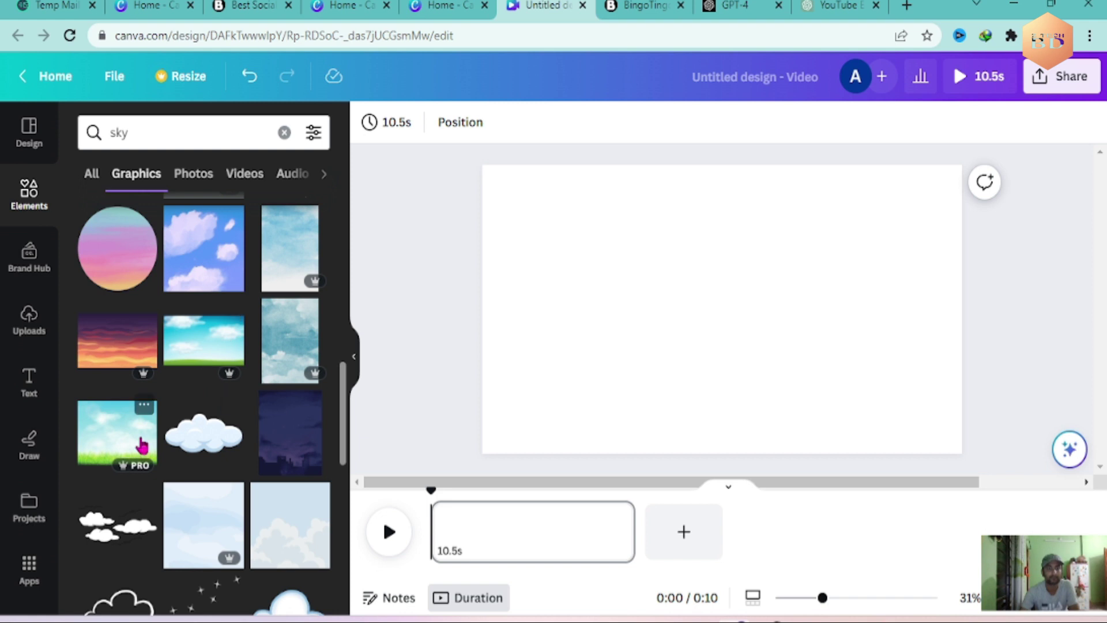
{"action": "scroll", "coordinate": [199, 346], "scroll_direction": "down", "scroll_amount": 4}
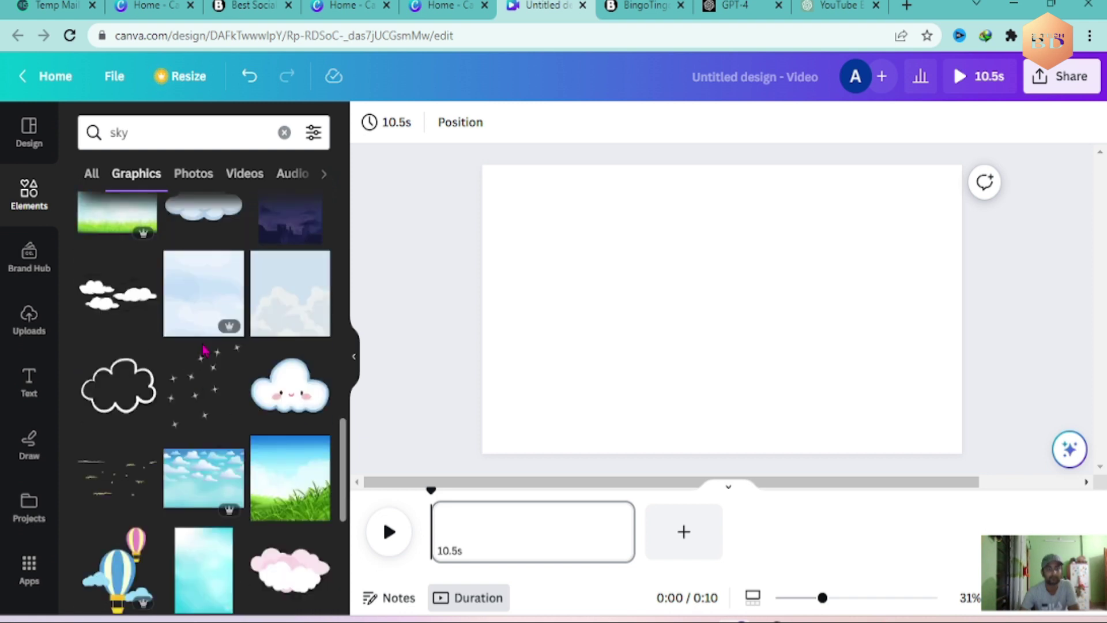
{"action": "scroll", "coordinate": [203, 350], "scroll_direction": "down", "scroll_amount": 4}
{"action": "left_click", "coordinate": [217, 267]}
{"action": "left_click_drag", "start_coordinate": [724, 329], "coordinate": [567, 246]}
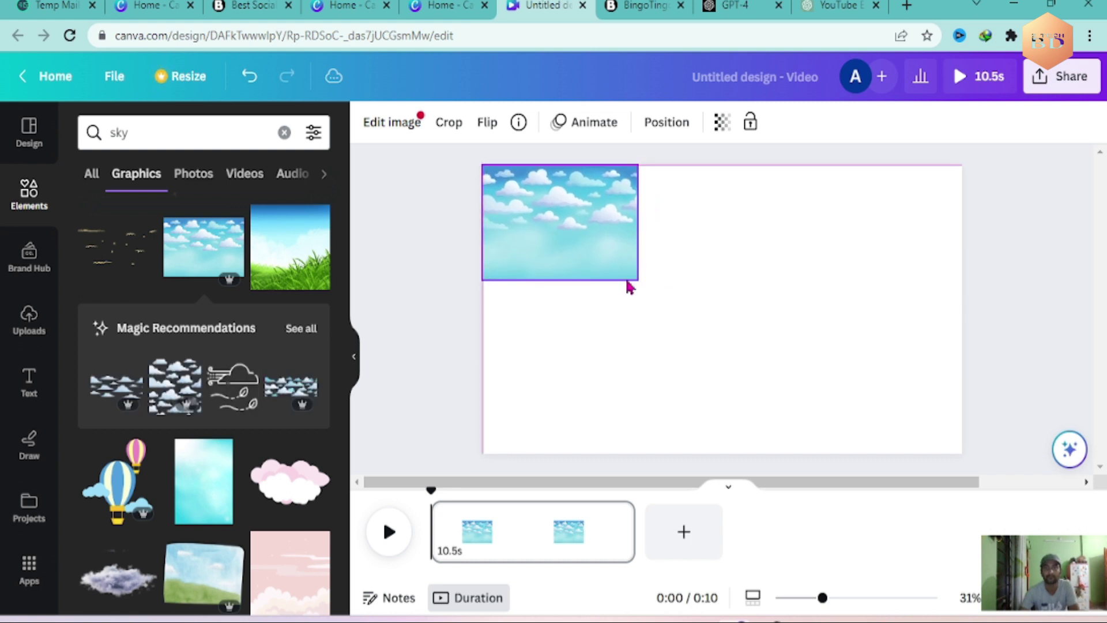
{"action": "left_click_drag", "start_coordinate": [637, 279], "coordinate": [1032, 493]}
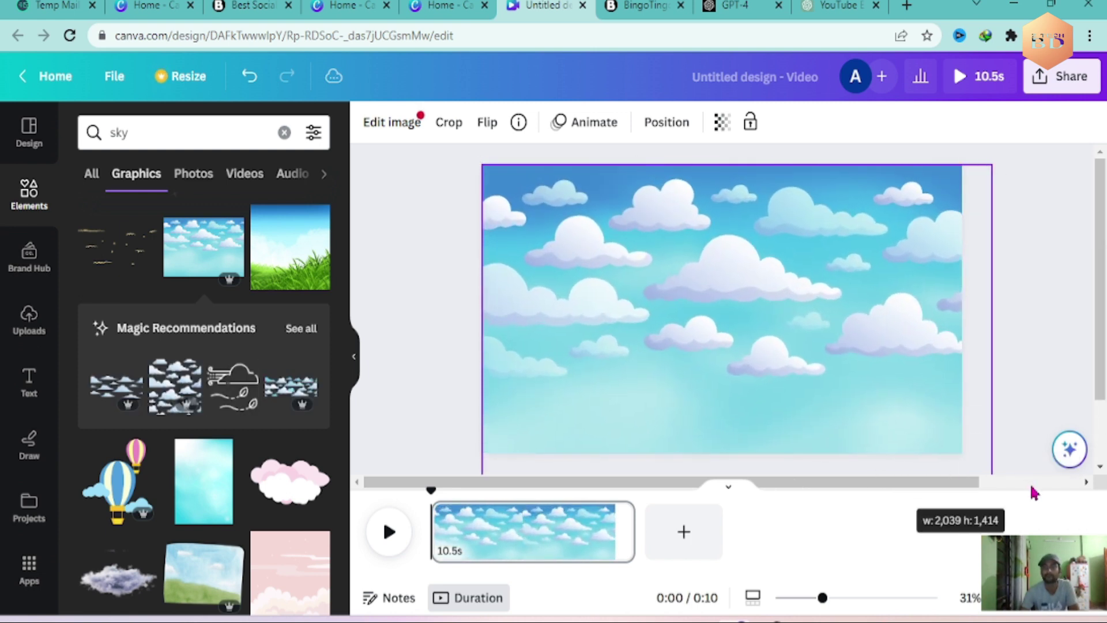
{"action": "left_click_drag", "start_coordinate": [813, 383], "coordinate": [805, 289]}
{"action": "key", "text": "Delete"}
Step: Run the related search "Sky background" and browse its graphics for a suitable backdrop
{"action": "scroll", "coordinate": [199, 440], "scroll_direction": "down", "scroll_amount": 8}
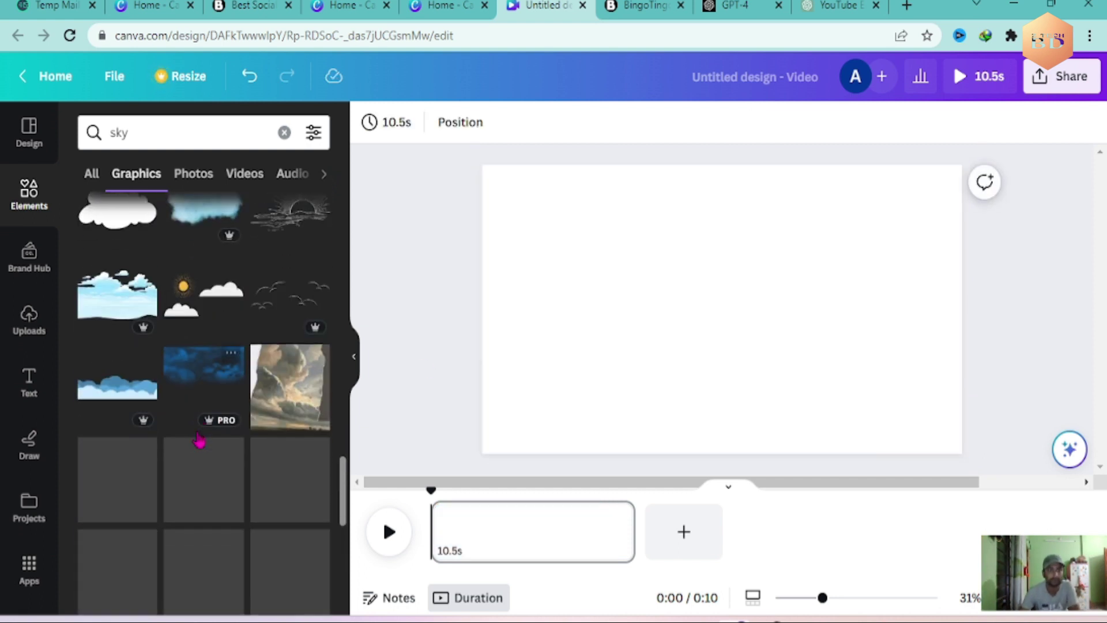
{"action": "scroll", "coordinate": [236, 423], "scroll_direction": "down", "scroll_amount": 10}
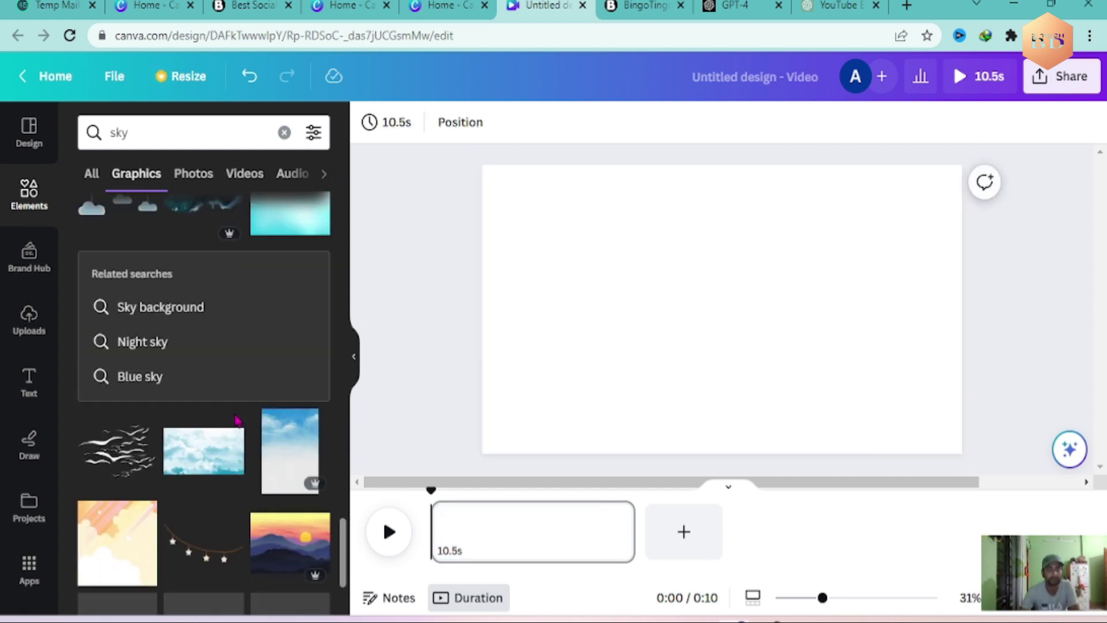
{"action": "left_click", "coordinate": [208, 228]}
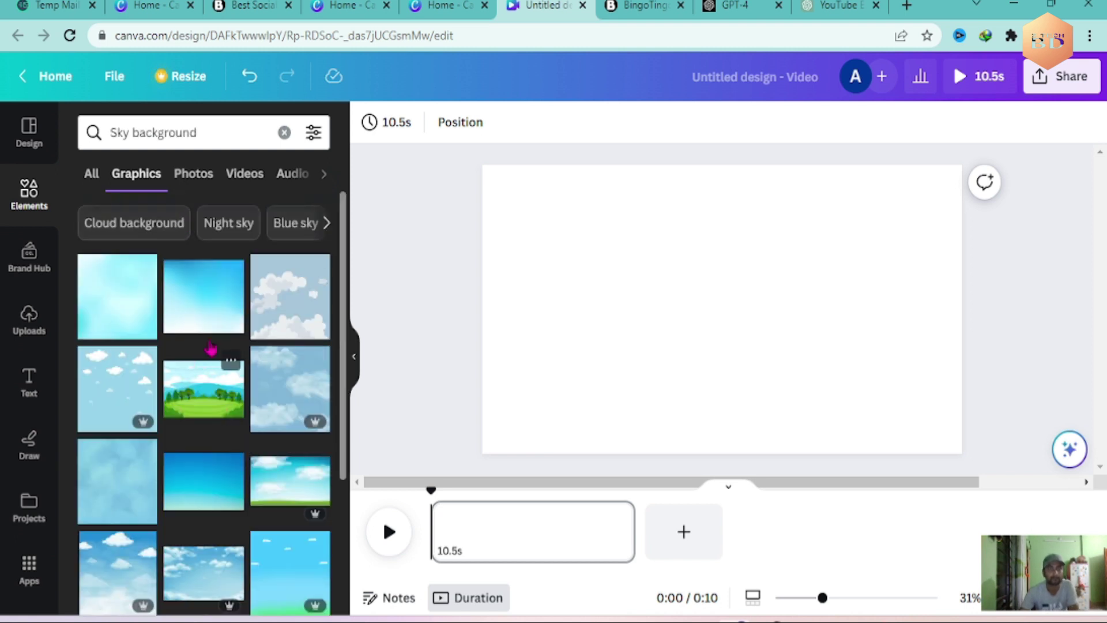
{"action": "scroll", "coordinate": [207, 398], "scroll_direction": "down", "scroll_amount": 3}
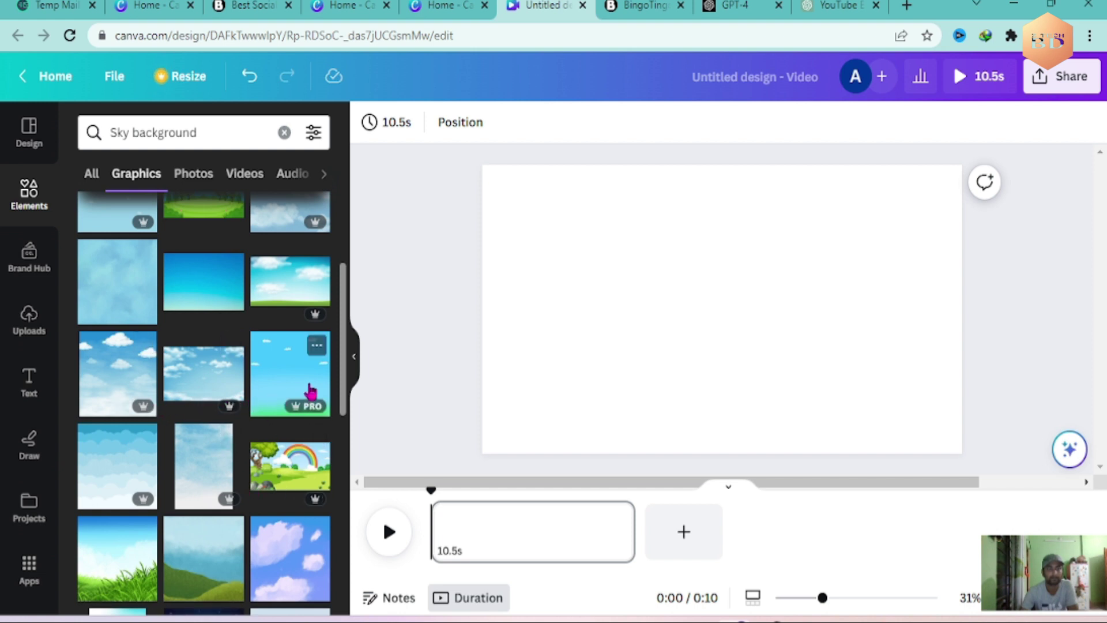
{"action": "scroll", "coordinate": [274, 378], "scroll_direction": "down", "scroll_amount": 4}
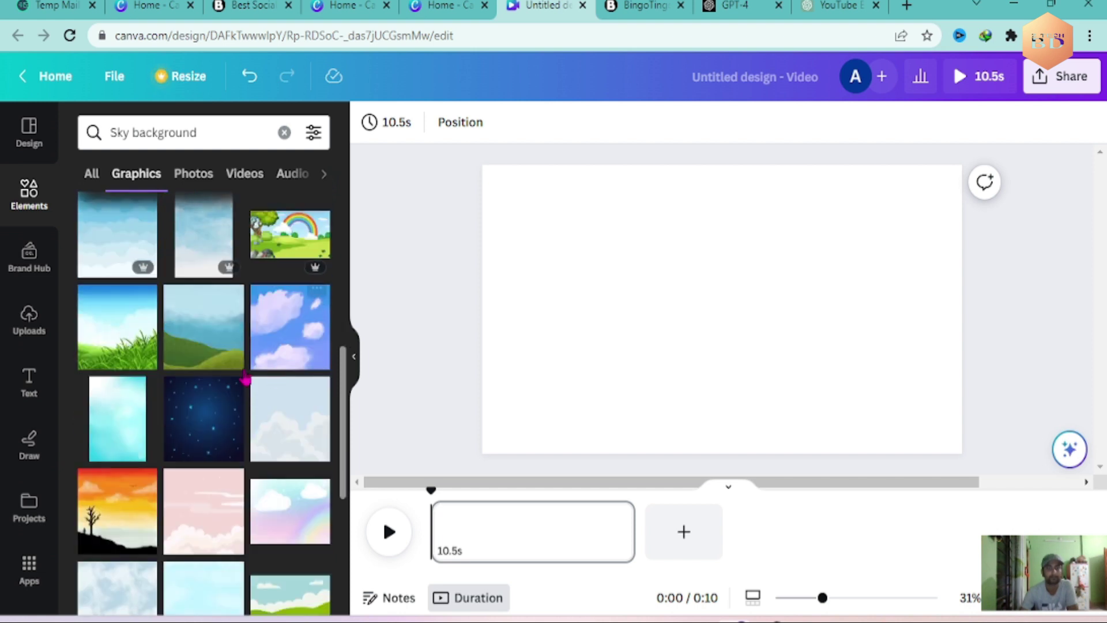
{"action": "scroll", "coordinate": [227, 382], "scroll_direction": "down", "scroll_amount": 4}
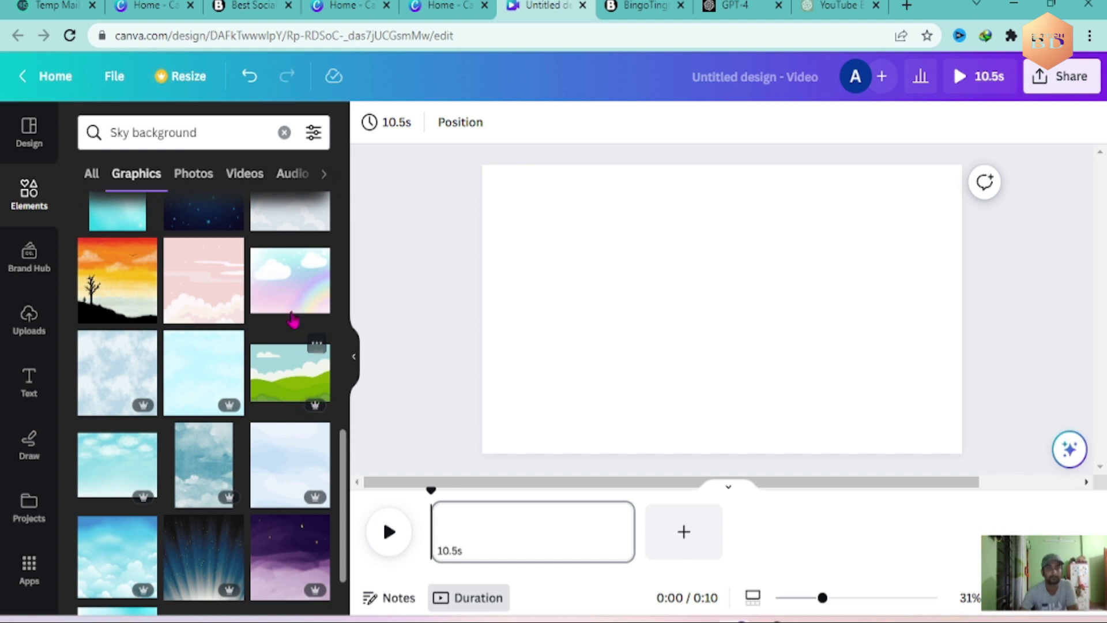
{"action": "scroll", "coordinate": [180, 317], "scroll_direction": "down", "scroll_amount": 5}
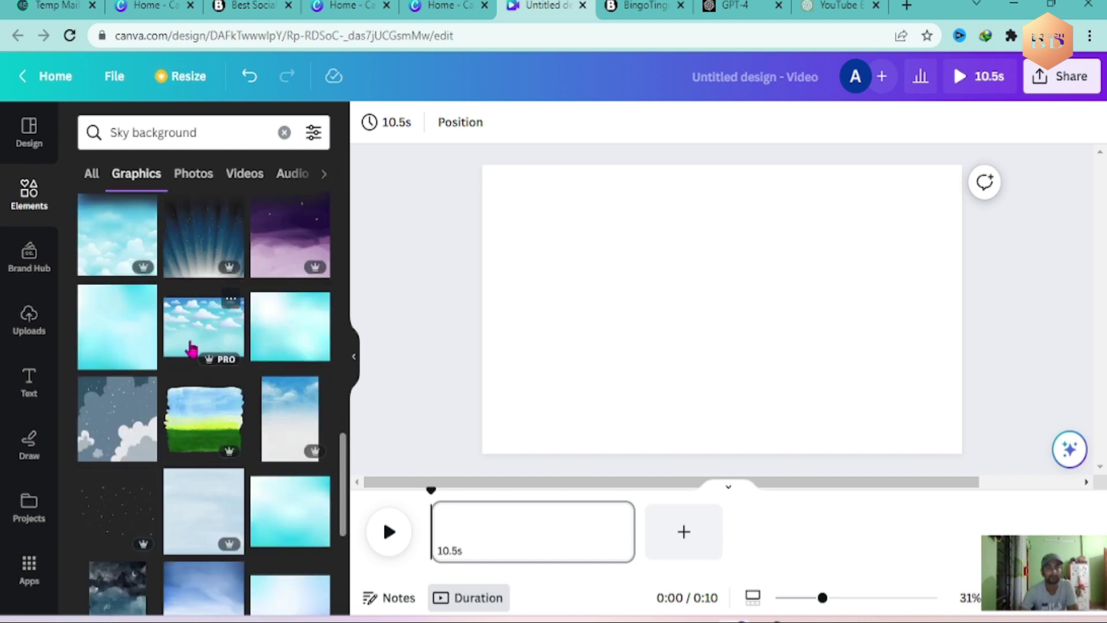
Step: Try the cloudy blue sky graphic again, enlarged and shifted above the canvas's lower part, and remove it
{"action": "left_click", "coordinate": [195, 340]}
{"action": "left_click_drag", "start_coordinate": [731, 316], "coordinate": [565, 229]}
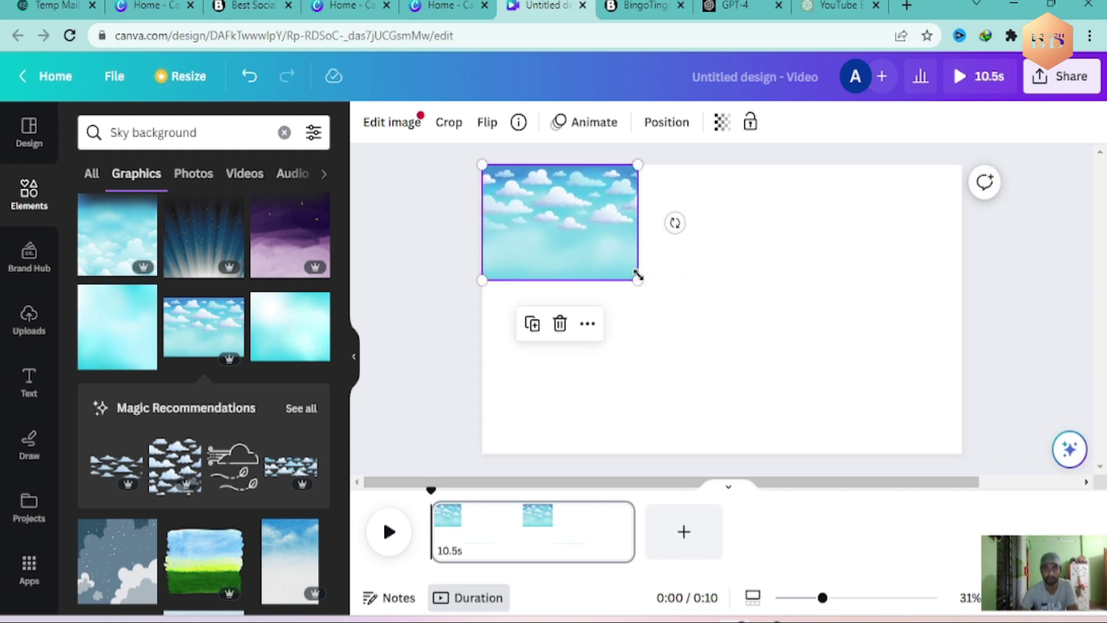
{"action": "left_click_drag", "start_coordinate": [639, 281], "coordinate": [1061, 425]}
{"action": "left_click_drag", "start_coordinate": [746, 401], "coordinate": [736, 351]}
{"action": "left_click_drag", "start_coordinate": [636, 313], "coordinate": [616, 210]}
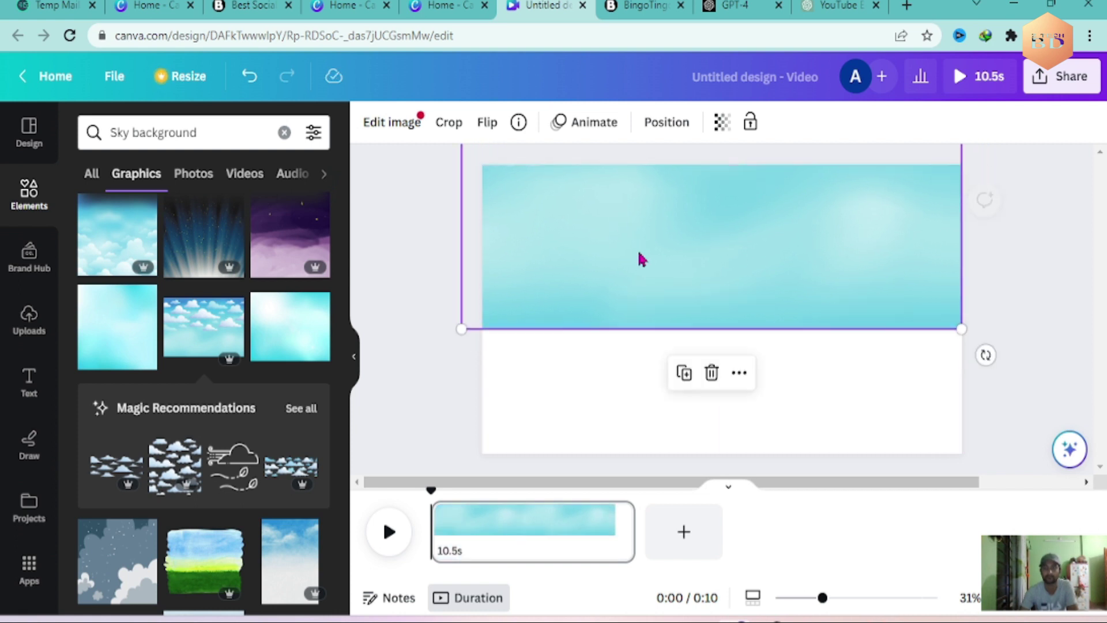
{"action": "key", "text": "Delete"}
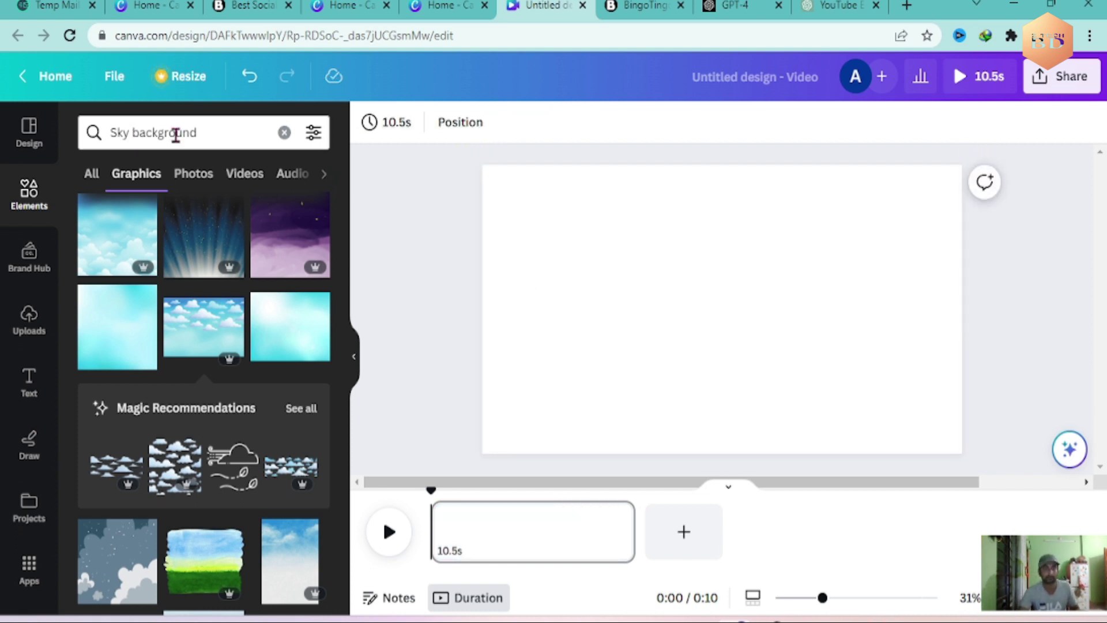
Step: Narrow the graphics search to "Sky background blue"
{"action": "left_click", "coordinate": [207, 133]}
{"action": "type", "text": "b"}
{"action": "key", "text": "BackSpace"}
{"action": "type", "text": "blue"}
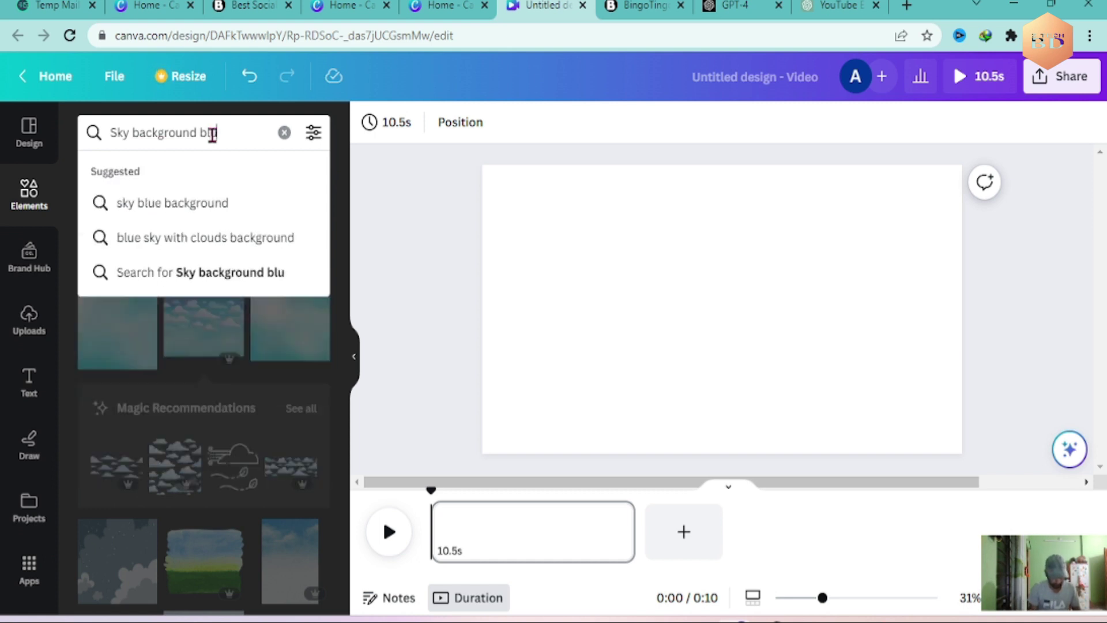
{"action": "key", "text": "Return"}
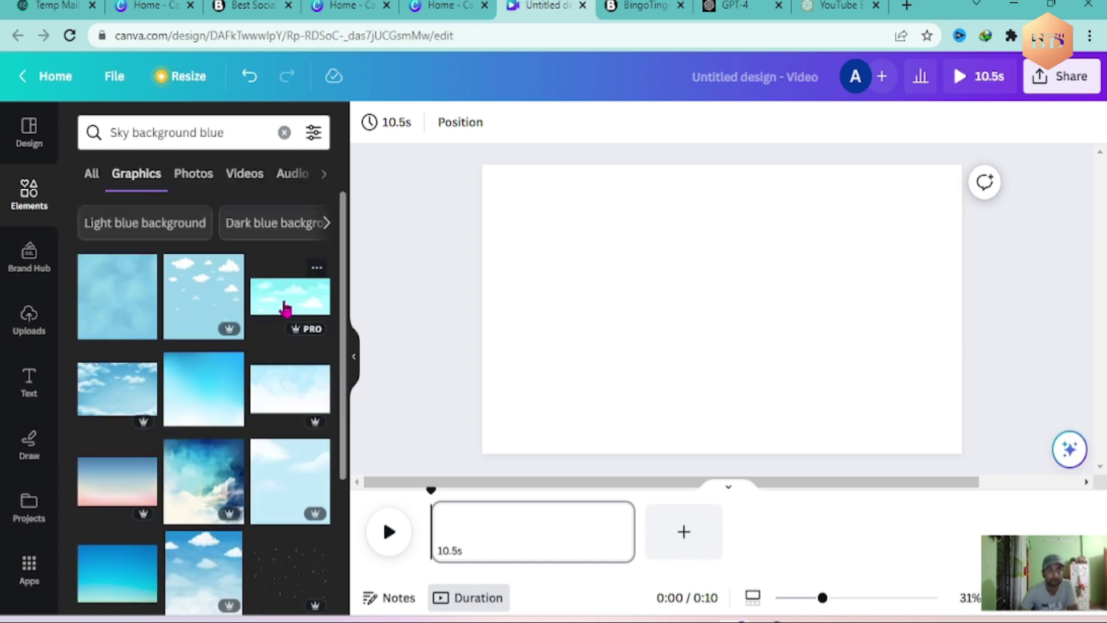
Step: Add the light cyan sky graphic with white clouds, enlarge it to the canvas width and shift it up past the canvas's upper edge
{"action": "left_click_drag", "start_coordinate": [724, 306], "coordinate": [588, 200]}
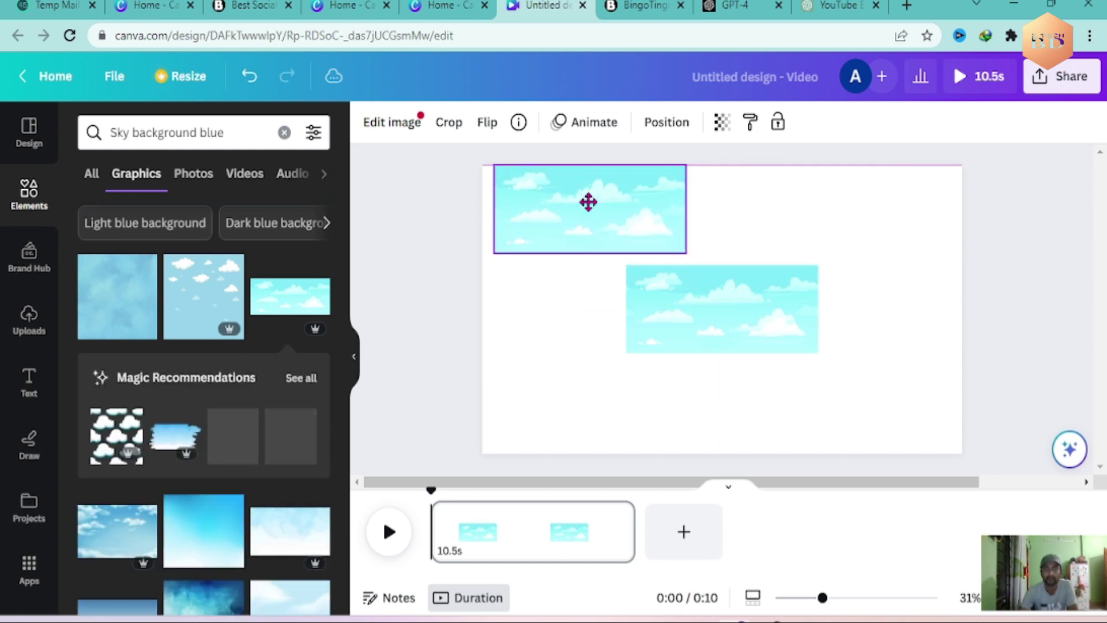
{"action": "left_click", "coordinate": [590, 295]}
{"action": "left_click_drag", "start_coordinate": [739, 294], "coordinate": [594, 193]}
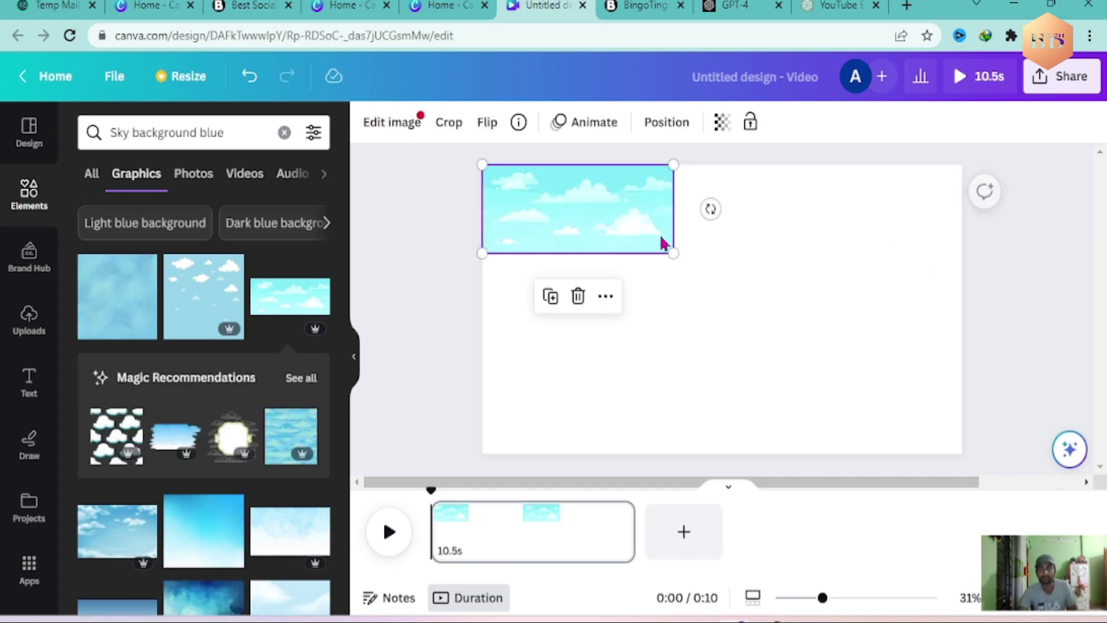
{"action": "left_click_drag", "start_coordinate": [673, 253], "coordinate": [961, 407]}
{"action": "left_click_drag", "start_coordinate": [767, 281], "coordinate": [757, 213]}
{"action": "left_click_drag", "start_coordinate": [471, 299], "coordinate": [482, 295]}
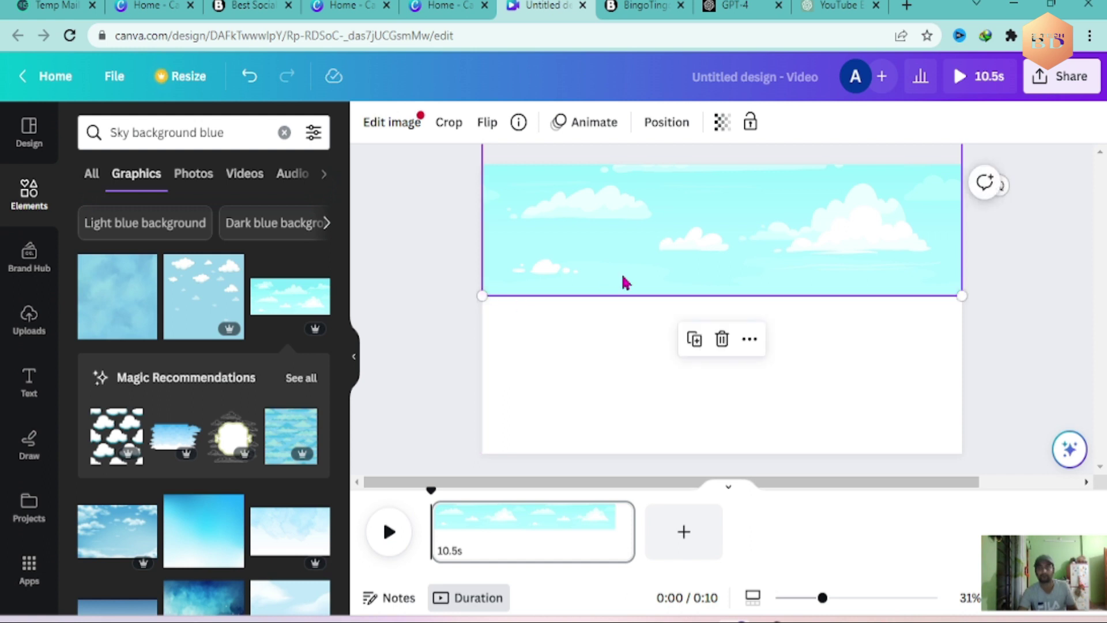
Step: Lower the sky to the horizon line and paste the copied island graphics over it
{"action": "left_click_drag", "start_coordinate": [627, 278], "coordinate": [624, 299]}
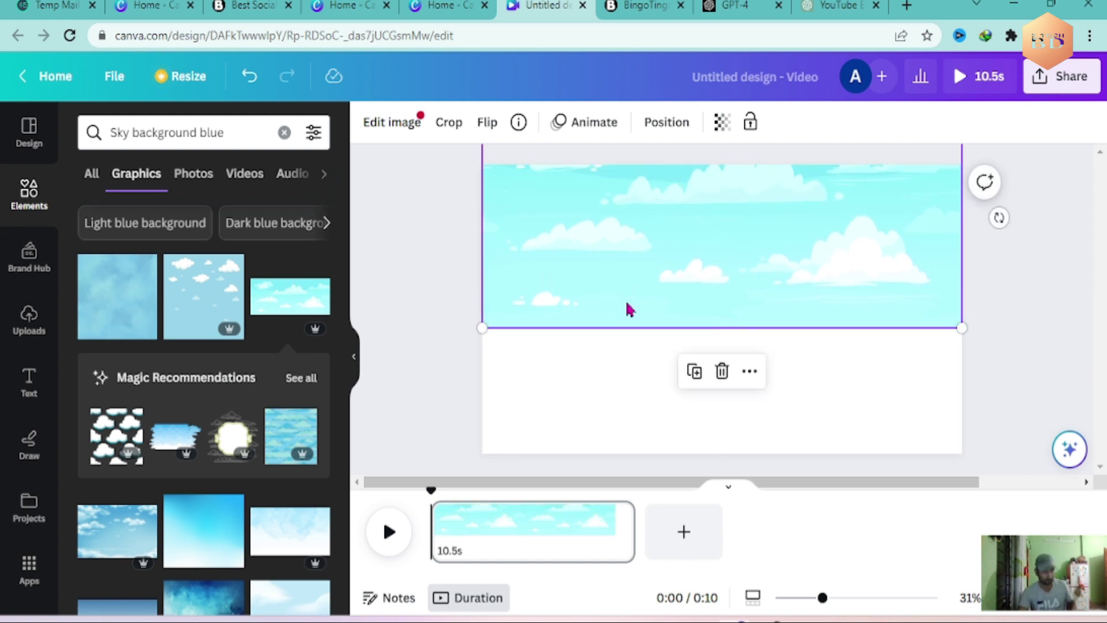
{"action": "key", "text": "ctrl+v"}
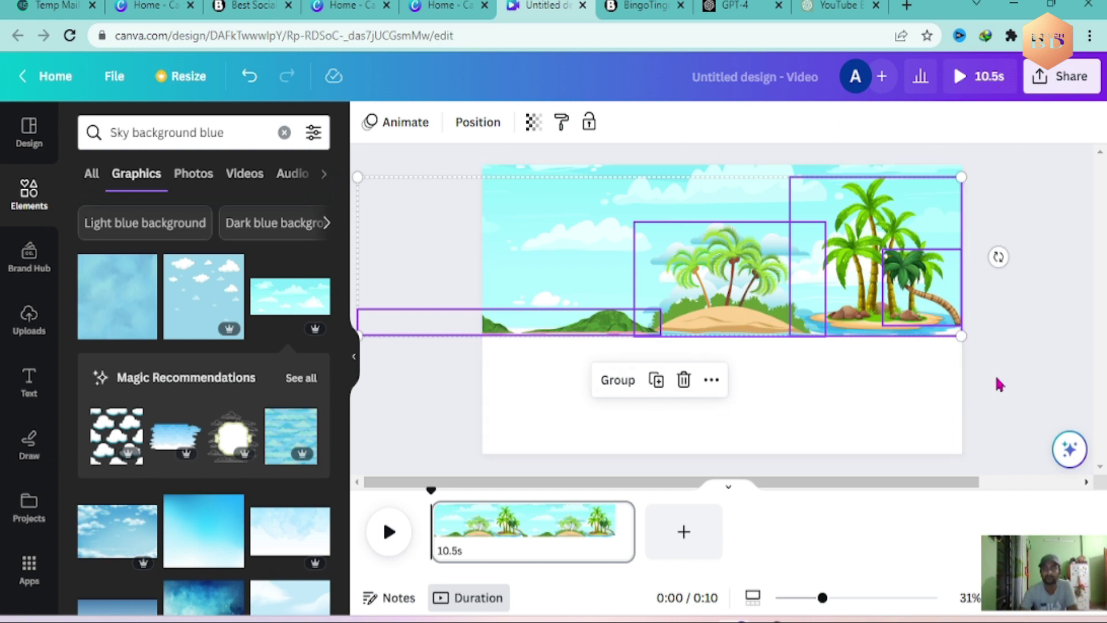
Step: Search the library for "sun" and show all the graphics results
{"action": "left_click", "coordinate": [284, 132]}
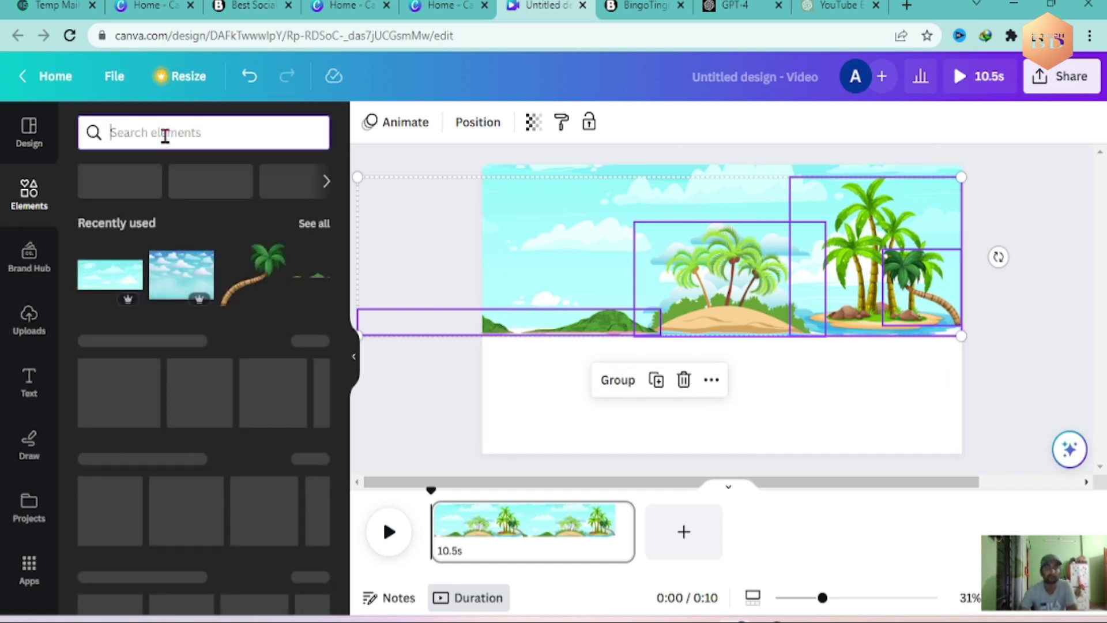
{"action": "type", "text": "sun"}
{"action": "key", "text": "Return"}
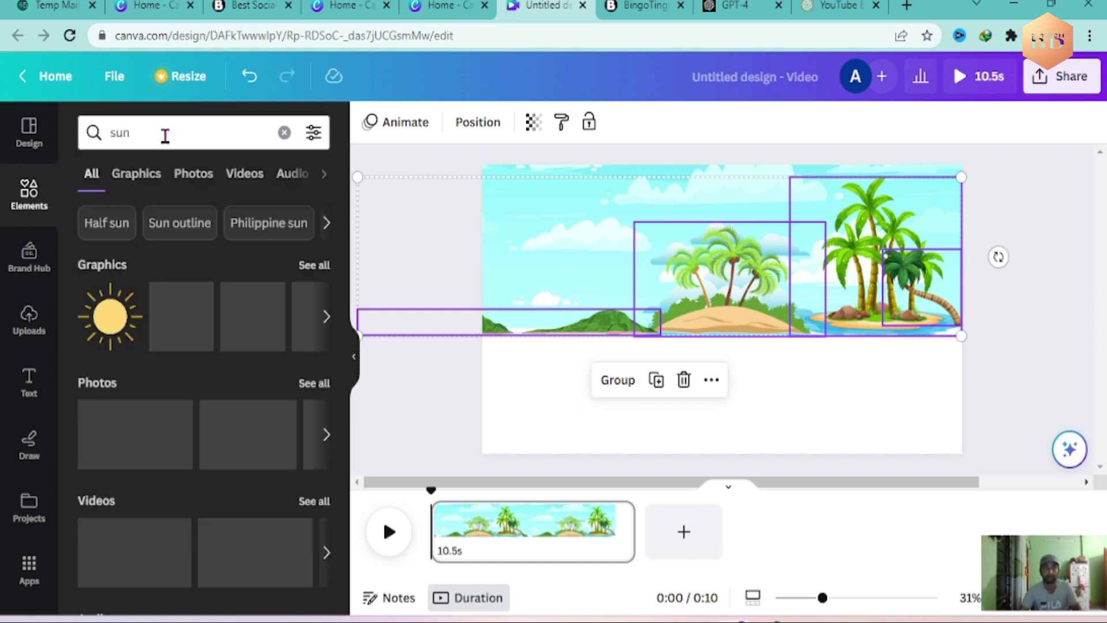
{"action": "left_click", "coordinate": [314, 266]}
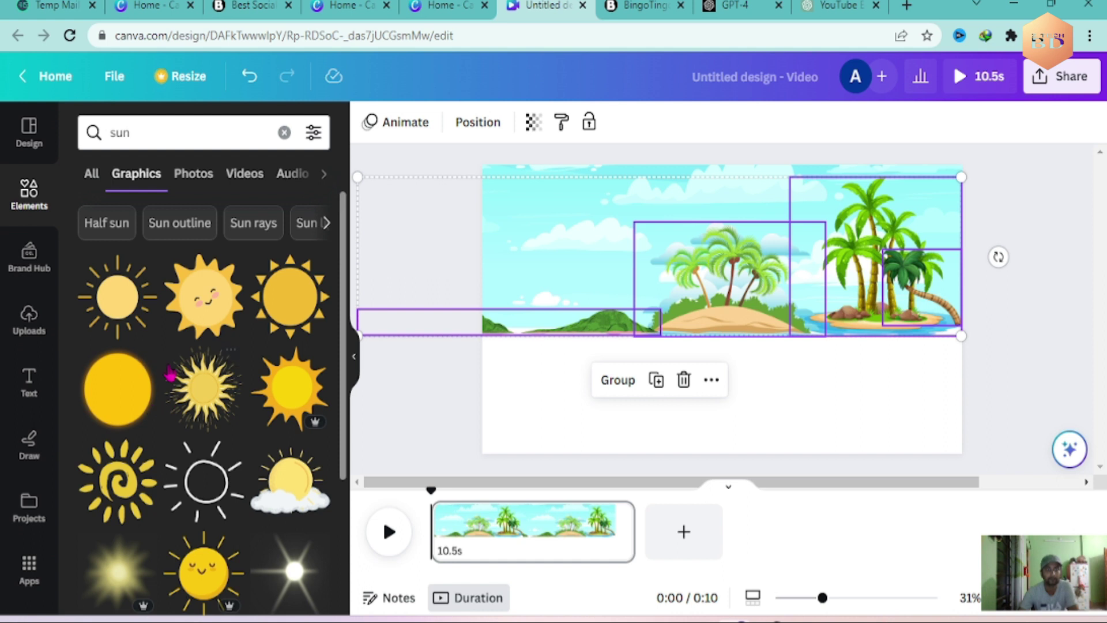
Step: Add the glowing yellow sun graphic and place it in the sky between the cloud island and the tall palm island
{"action": "scroll", "coordinate": [188, 397], "scroll_direction": "down", "scroll_amount": 6}
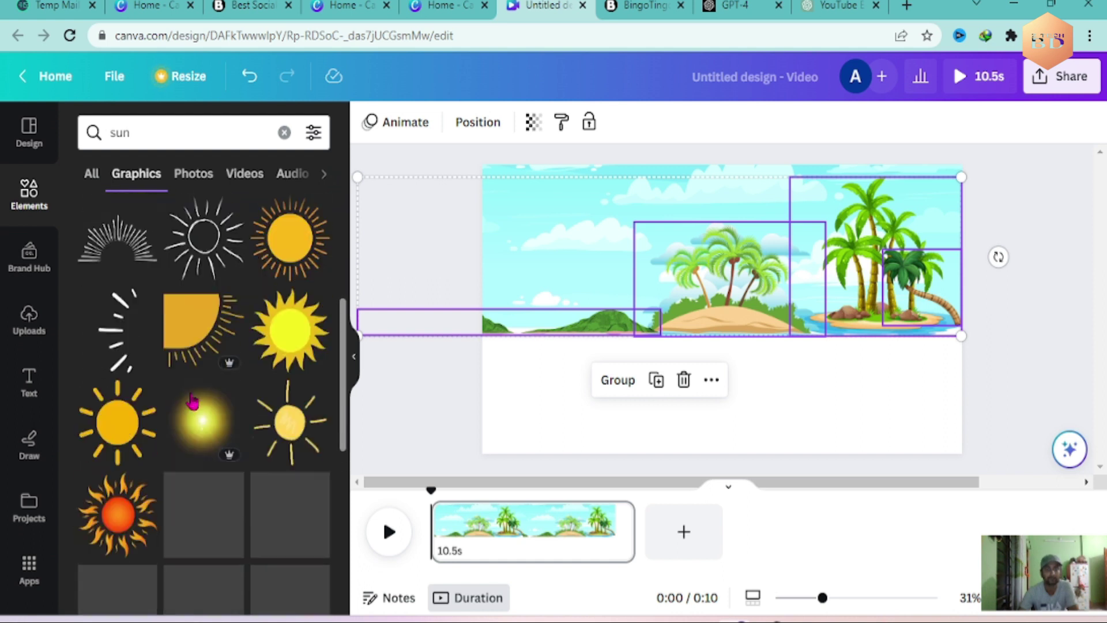
{"action": "left_click", "coordinate": [200, 425]}
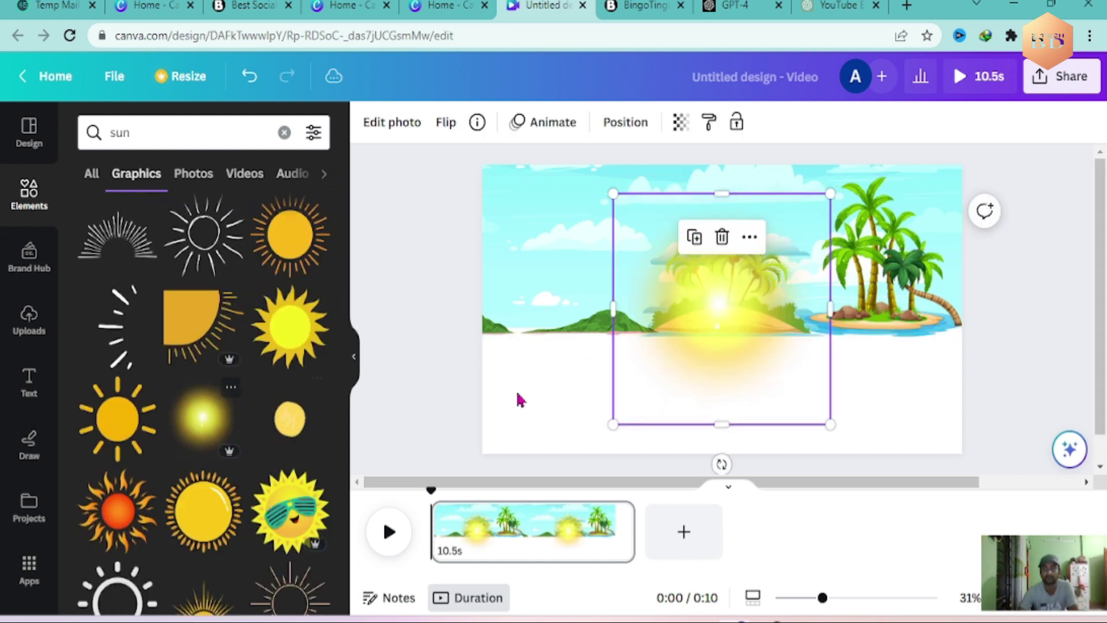
{"action": "left_click_drag", "start_coordinate": [714, 321], "coordinate": [807, 255]}
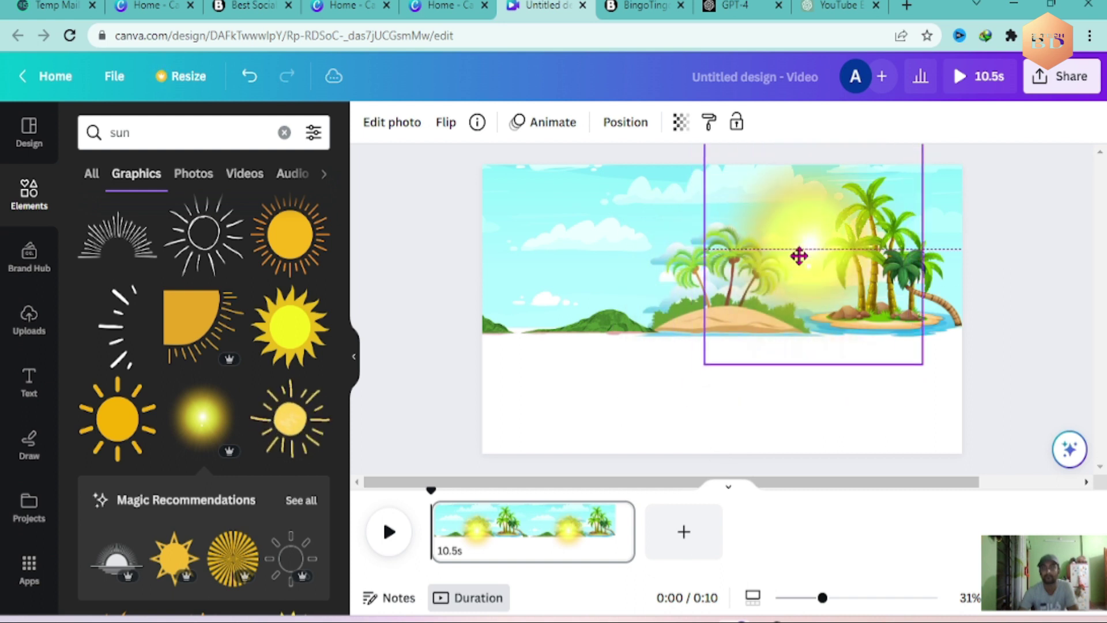
Step: Send the sun backward so that it sits behind the cloud island and the tall palms
{"action": "left_click", "coordinate": [626, 132]}
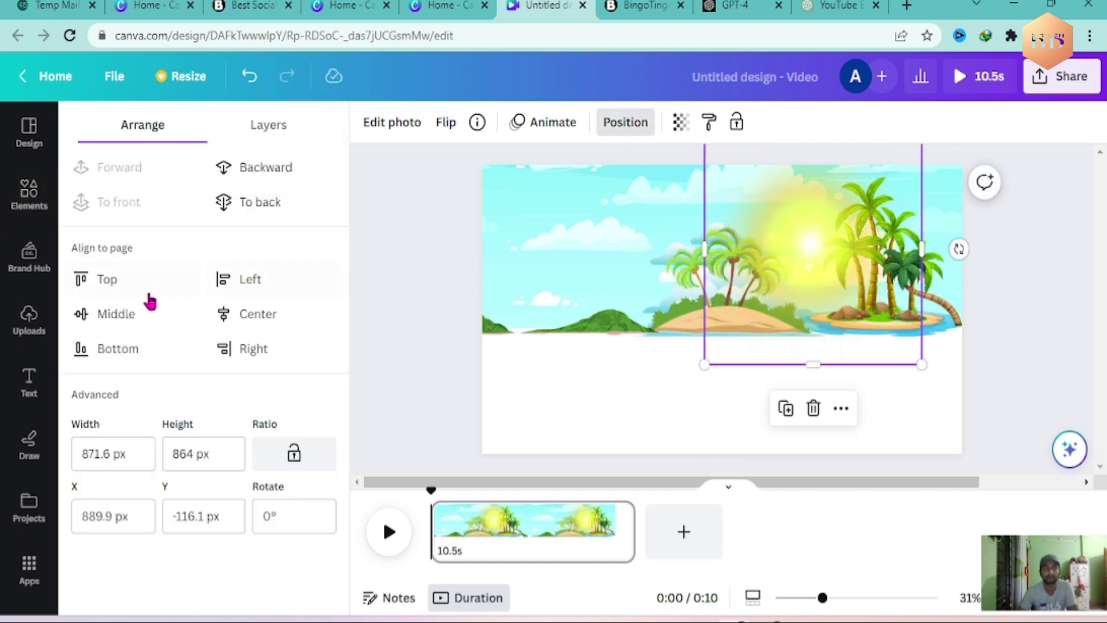
{"action": "left_click", "coordinate": [252, 170]}
{"action": "left_click", "coordinate": [252, 170]}
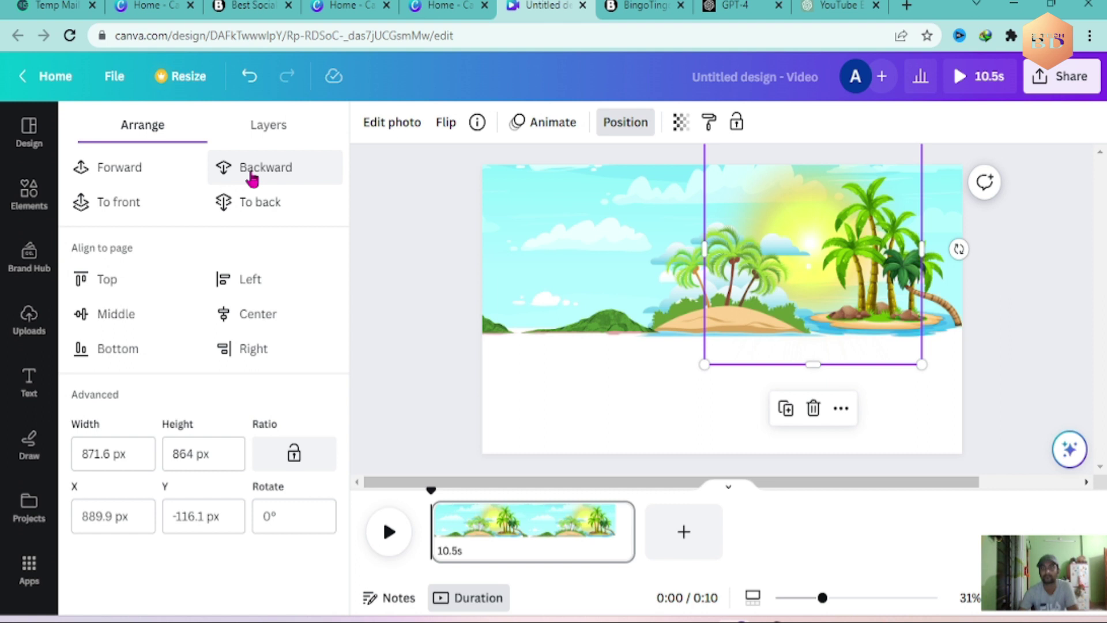
Step: Try sending the sun one more layer backward, and bring it forward again in front of the sky
{"action": "left_click", "coordinate": [252, 171]}
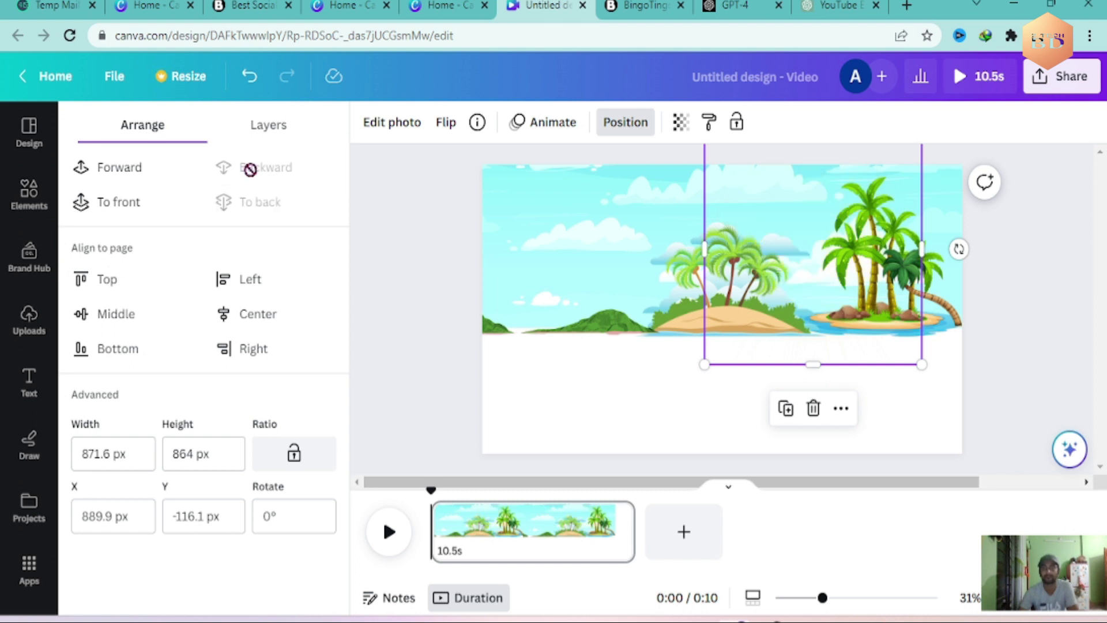
{"action": "left_click", "coordinate": [124, 173]}
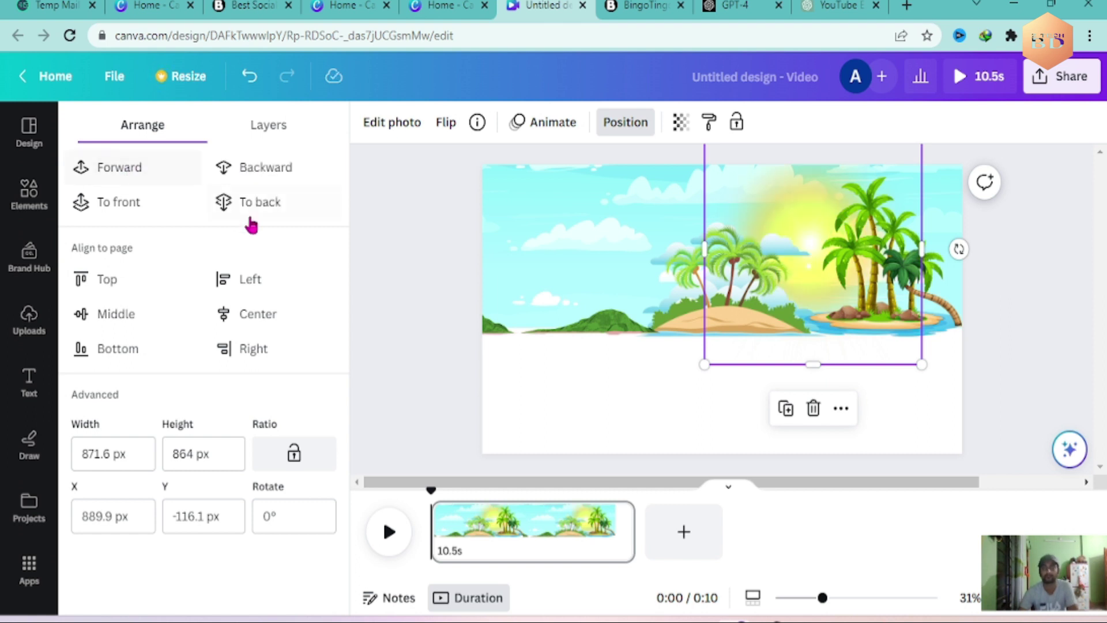
{"action": "left_click", "coordinate": [1061, 294]}
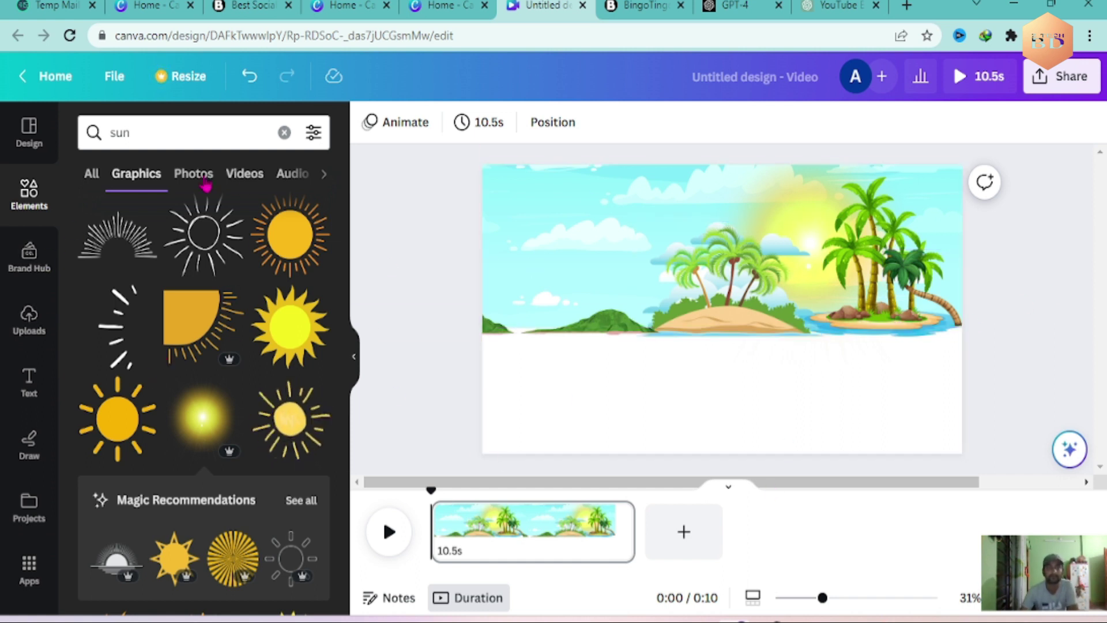
Step: Search the library for "sea" and browse all the graphics for water to fill the empty area beneath the islands
{"action": "left_click", "coordinate": [284, 133]}
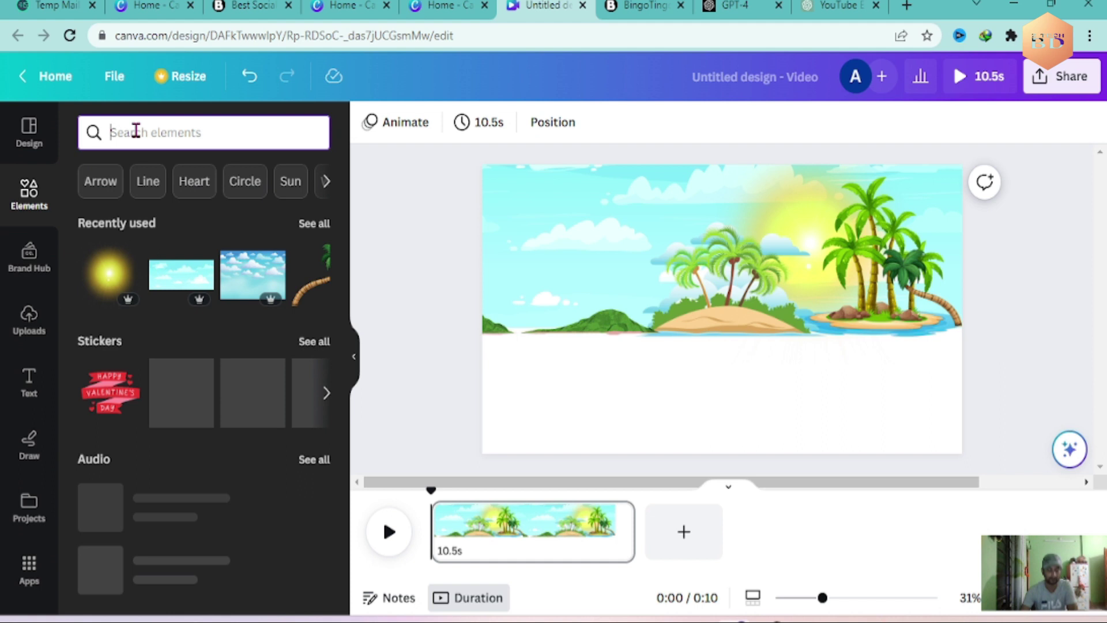
{"action": "type", "text": "sea"}
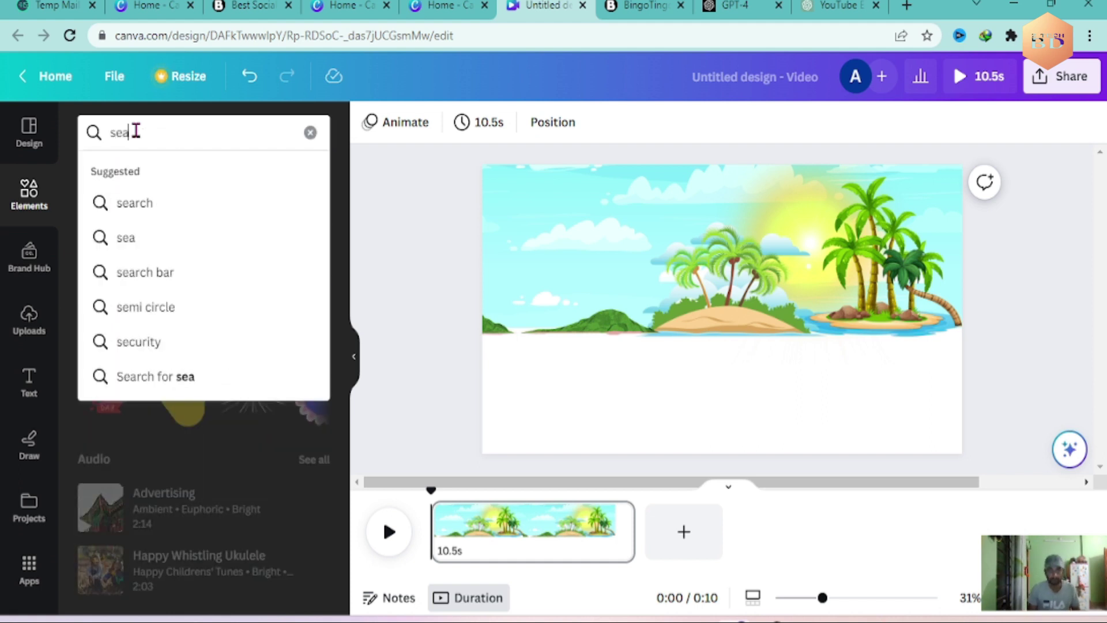
{"action": "key", "text": "Return"}
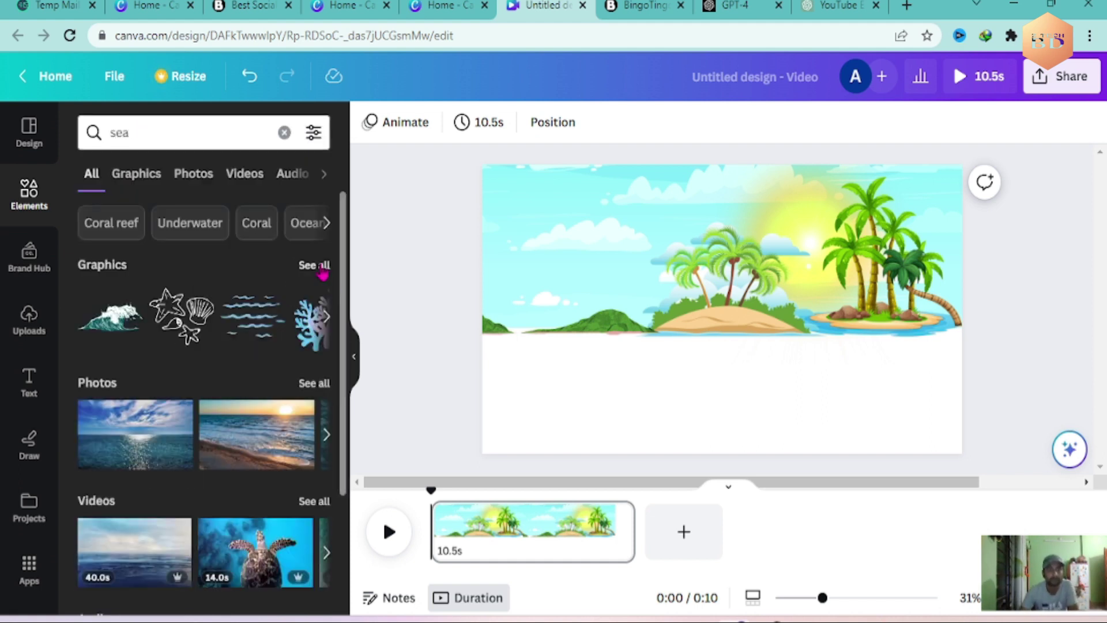
{"action": "left_click", "coordinate": [318, 266]}
{"action": "scroll", "coordinate": [286, 311], "scroll_direction": "down", "scroll_amount": 4}
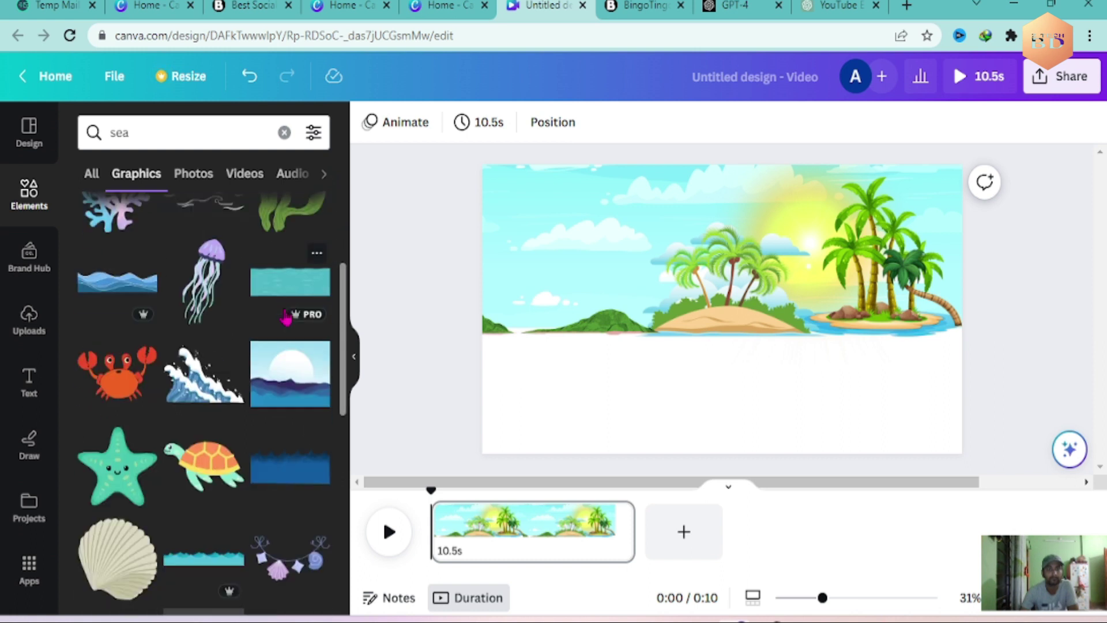
{"action": "scroll", "coordinate": [286, 317], "scroll_direction": "down", "scroll_amount": 8}
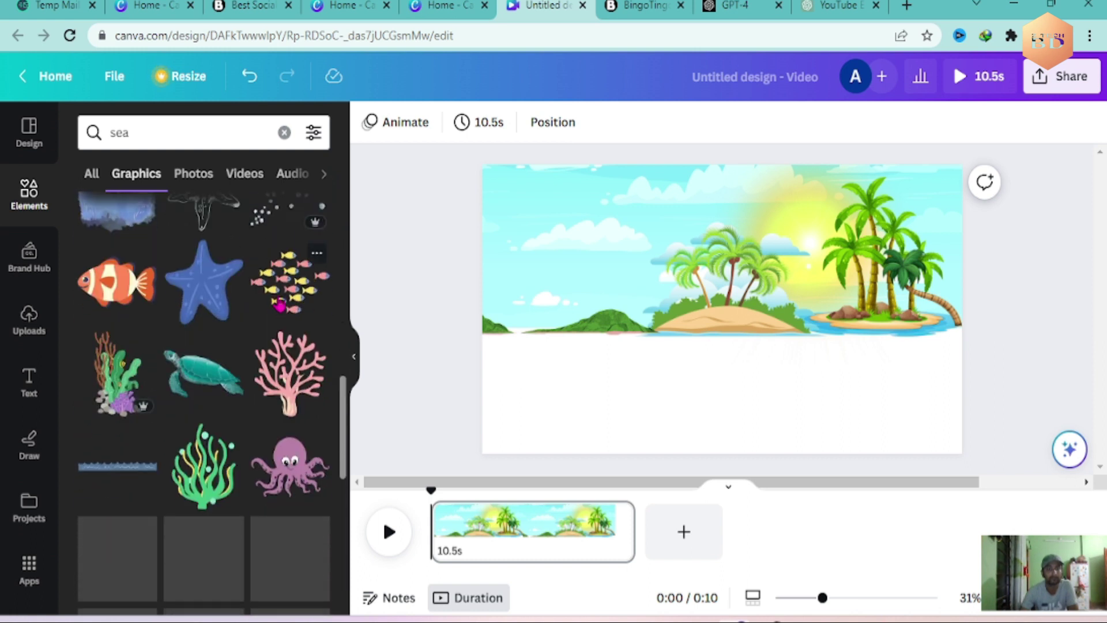
Step: Replace the search with "river" and browse the graphics for a wide band of water
{"action": "left_click", "coordinate": [143, 133]}
{"action": "key", "text": "BackSpace"}
{"action": "key", "text": "BackSpace"}
{"action": "key", "text": "BackSpace"}
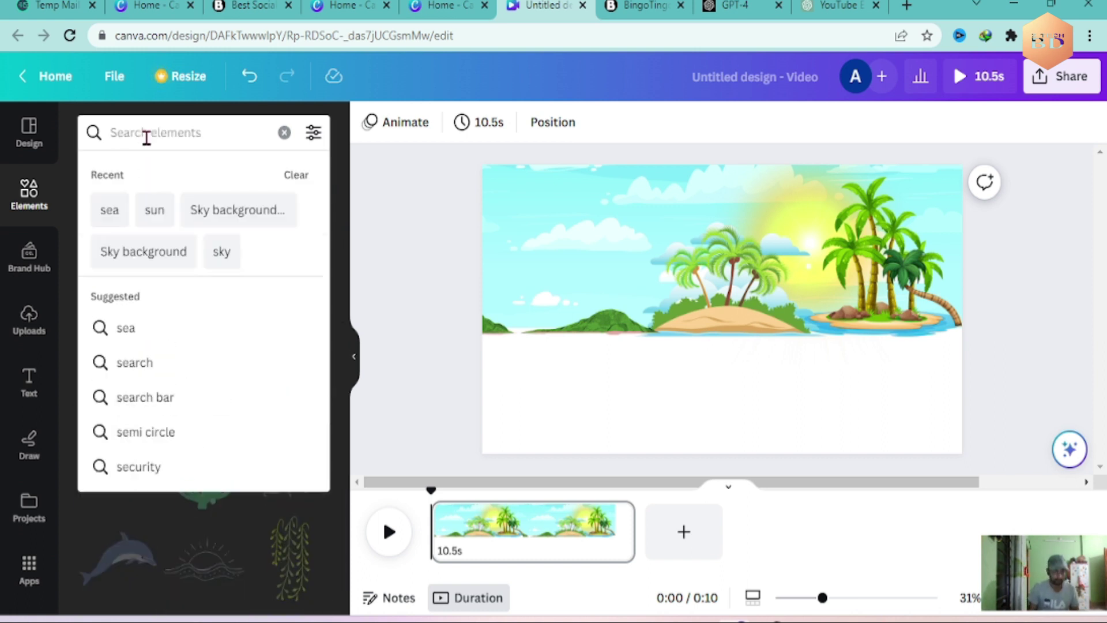
{"action": "type", "text": "river"}
{"action": "key", "text": "Return"}
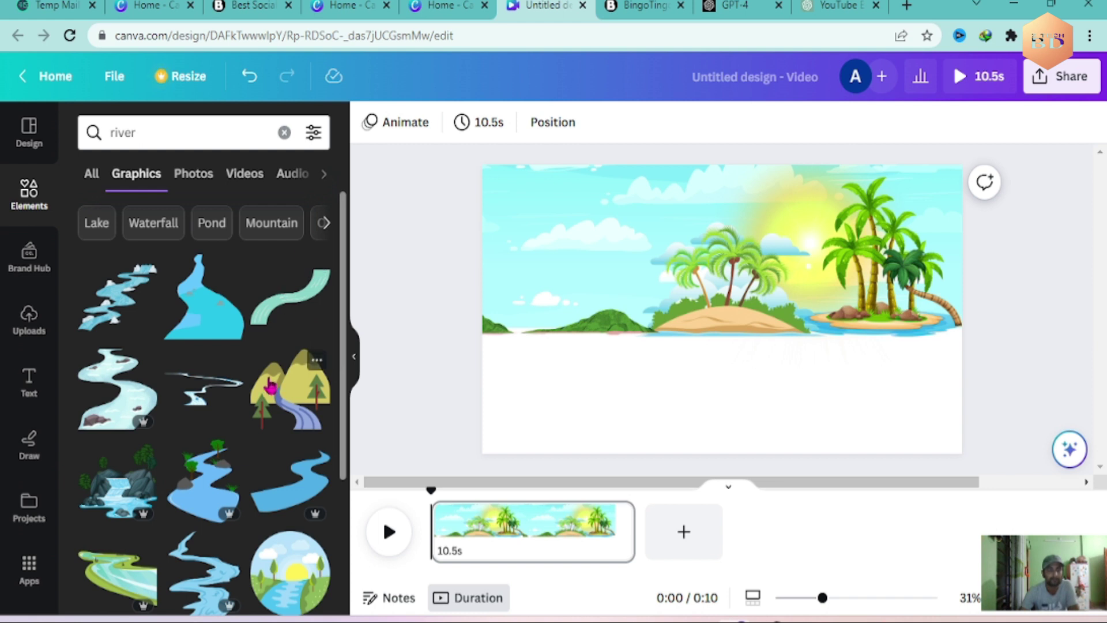
{"action": "scroll", "coordinate": [269, 385], "scroll_direction": "down", "scroll_amount": 3}
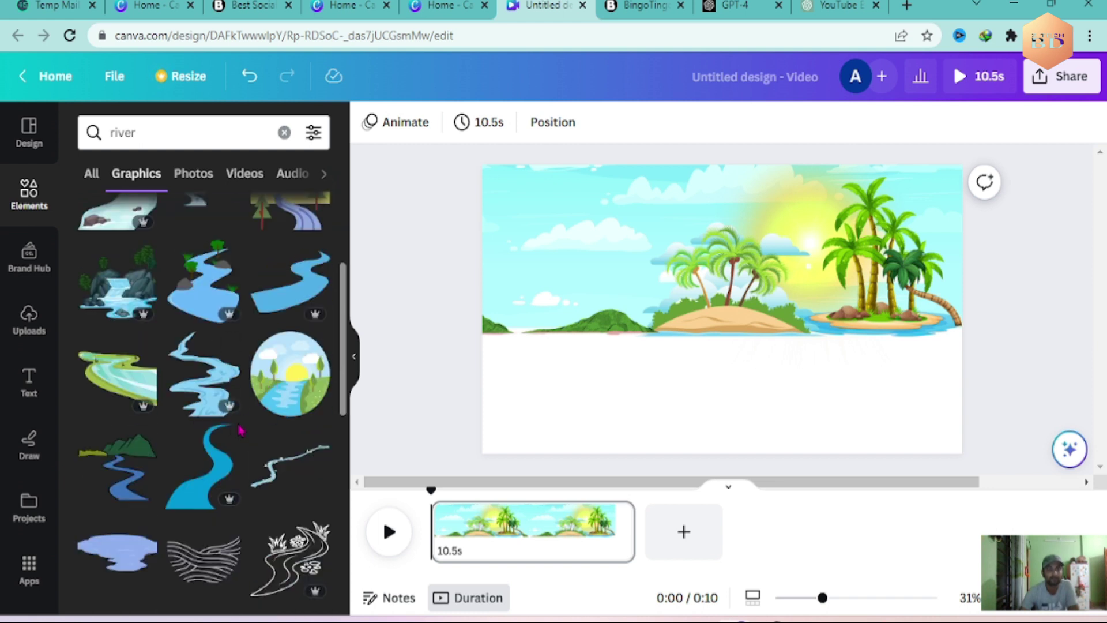
{"action": "scroll", "coordinate": [237, 420], "scroll_direction": "down", "scroll_amount": 3}
{"action": "scroll", "coordinate": [269, 399], "scroll_direction": "down", "scroll_amount": 3}
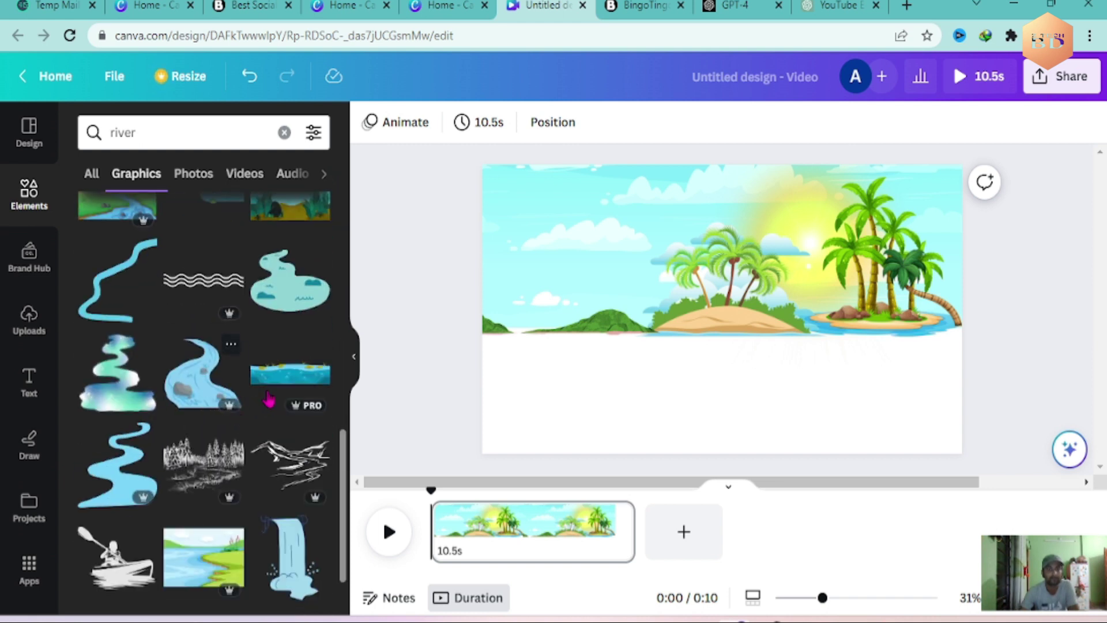
Step: Try the underwater river graphic beneath the islands, enlarged to about 1,535 by 418, and delete it
{"action": "left_click", "coordinate": [301, 377]}
{"action": "left_click_drag", "start_coordinate": [682, 321], "coordinate": [541, 376]}
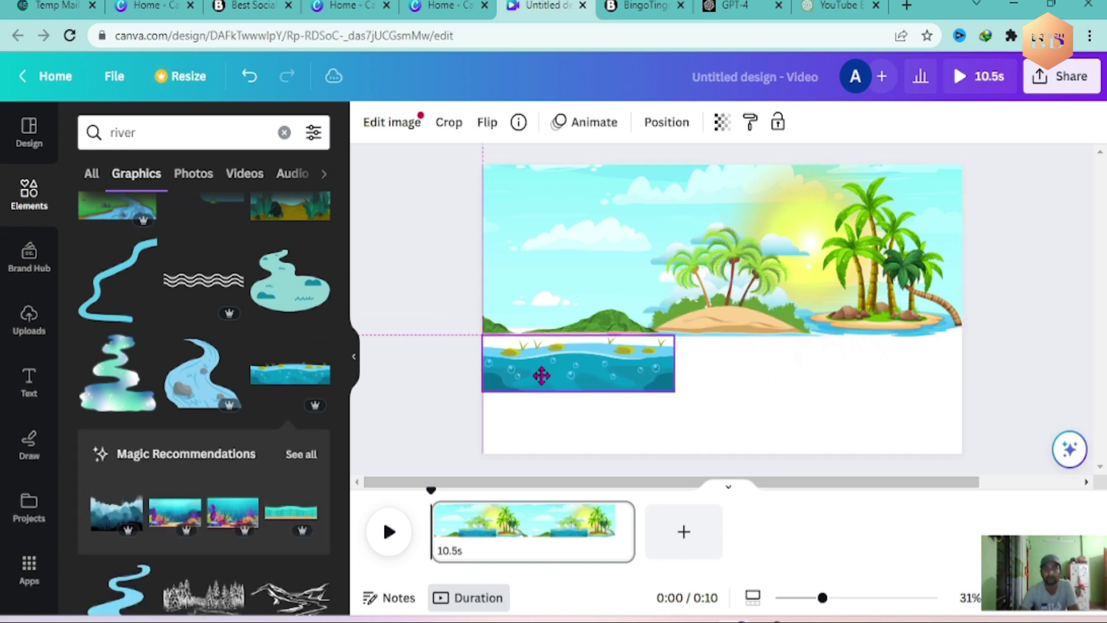
{"action": "left_click_drag", "start_coordinate": [673, 392], "coordinate": [868, 414]}
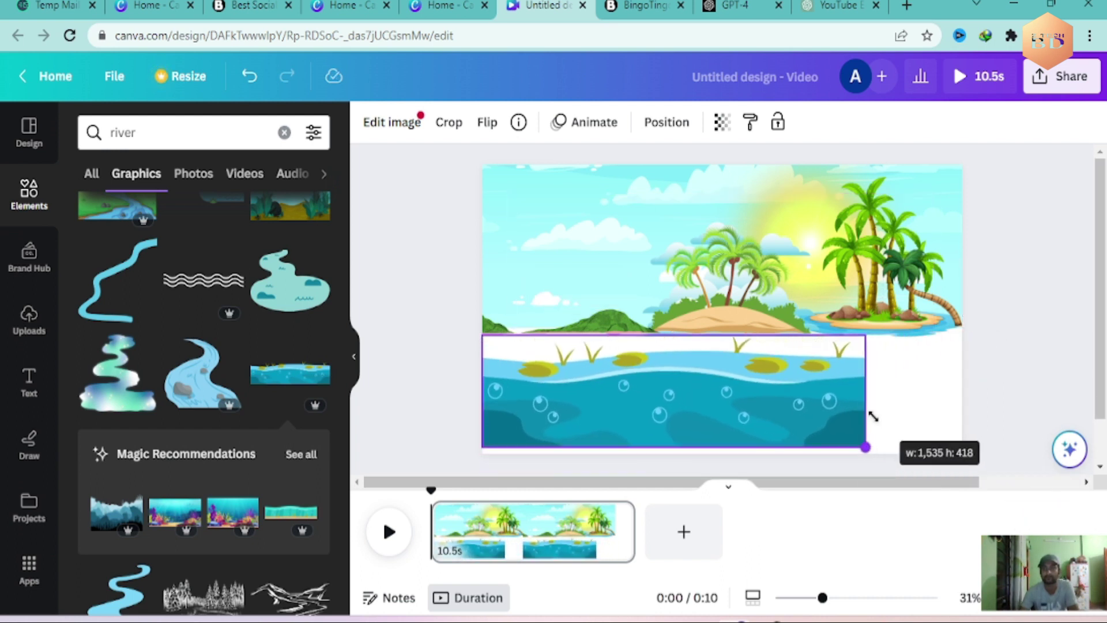
{"action": "left_click", "coordinate": [873, 416]}
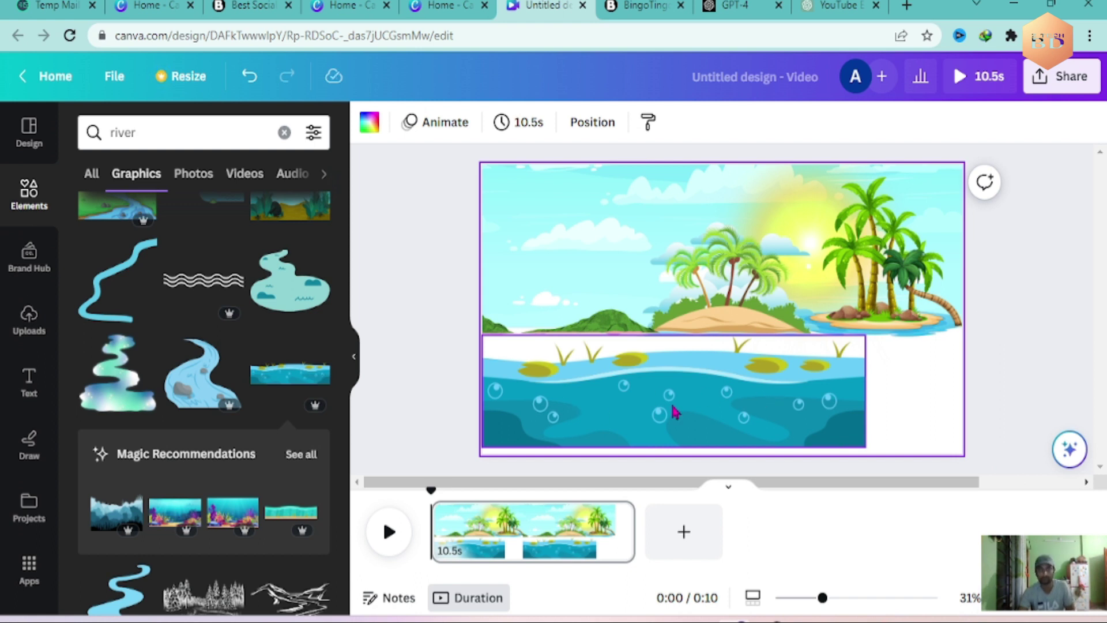
{"action": "key", "text": "Delete"}
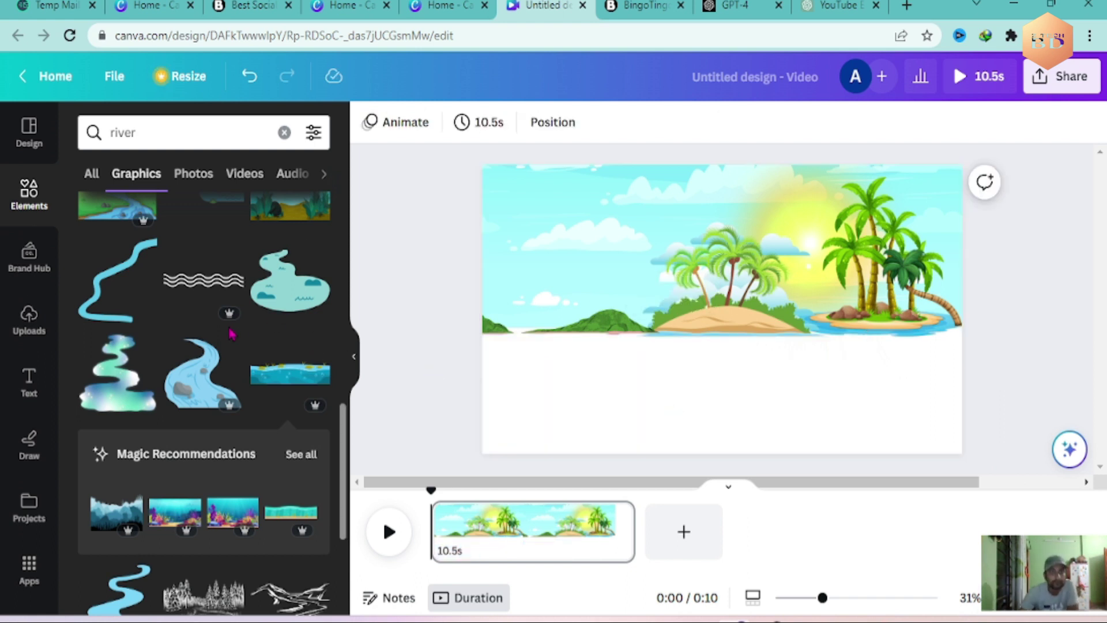
Step: Try the winding blue river graphic in the empty area beneath the green hills, and delete it
{"action": "scroll", "coordinate": [231, 335], "scroll_direction": "down", "scroll_amount": 8}
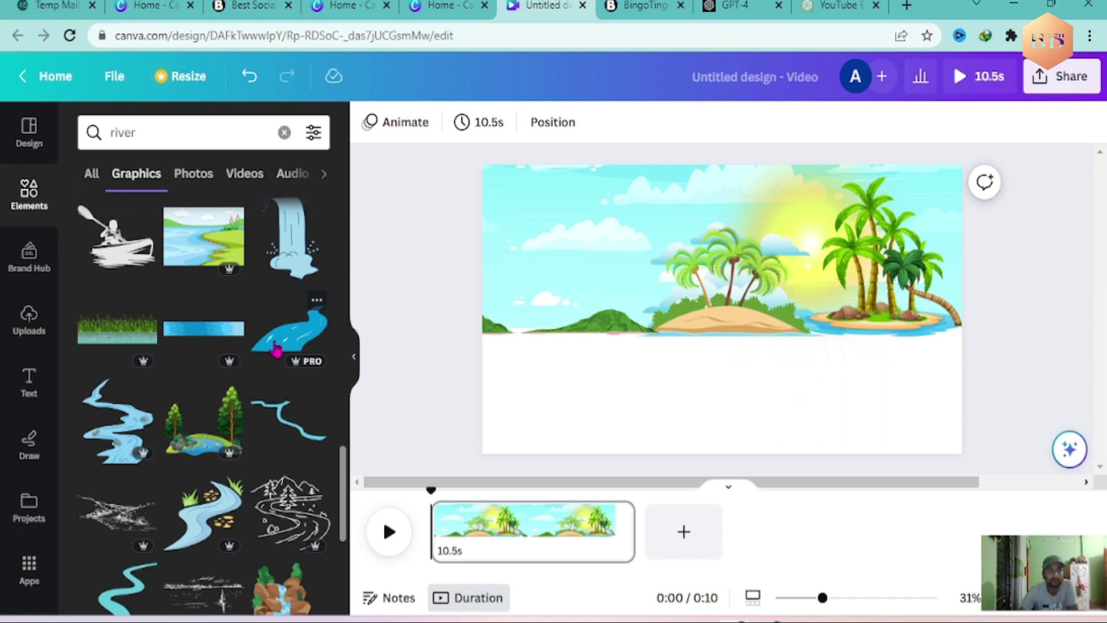
{"action": "left_click", "coordinate": [275, 347]}
{"action": "left_click_drag", "start_coordinate": [724, 361], "coordinate": [599, 419]}
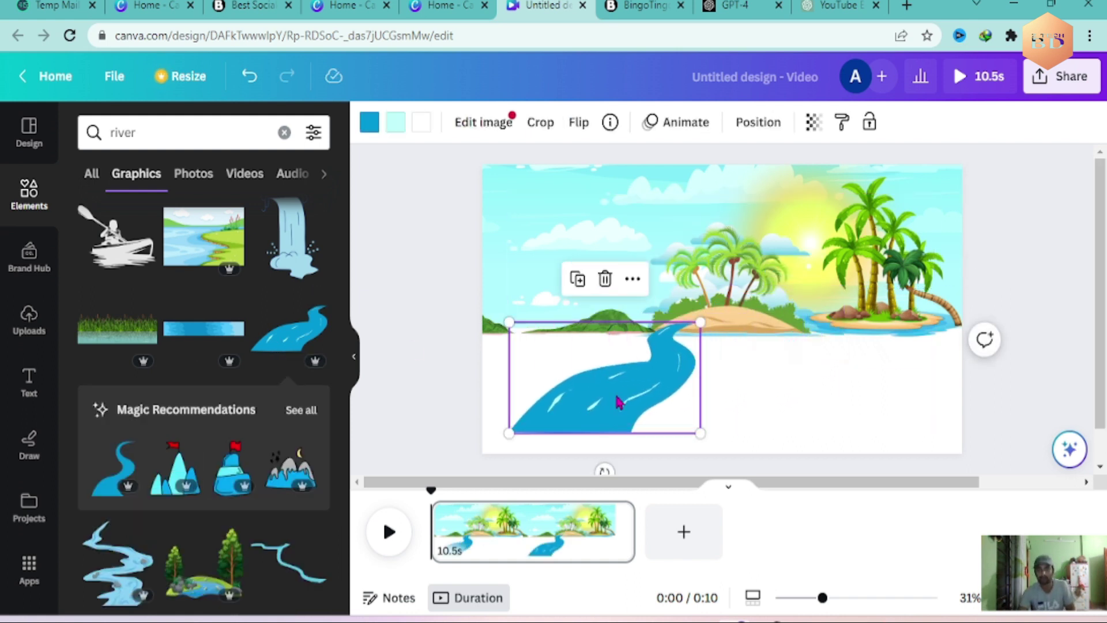
{"action": "key", "text": "Delete"}
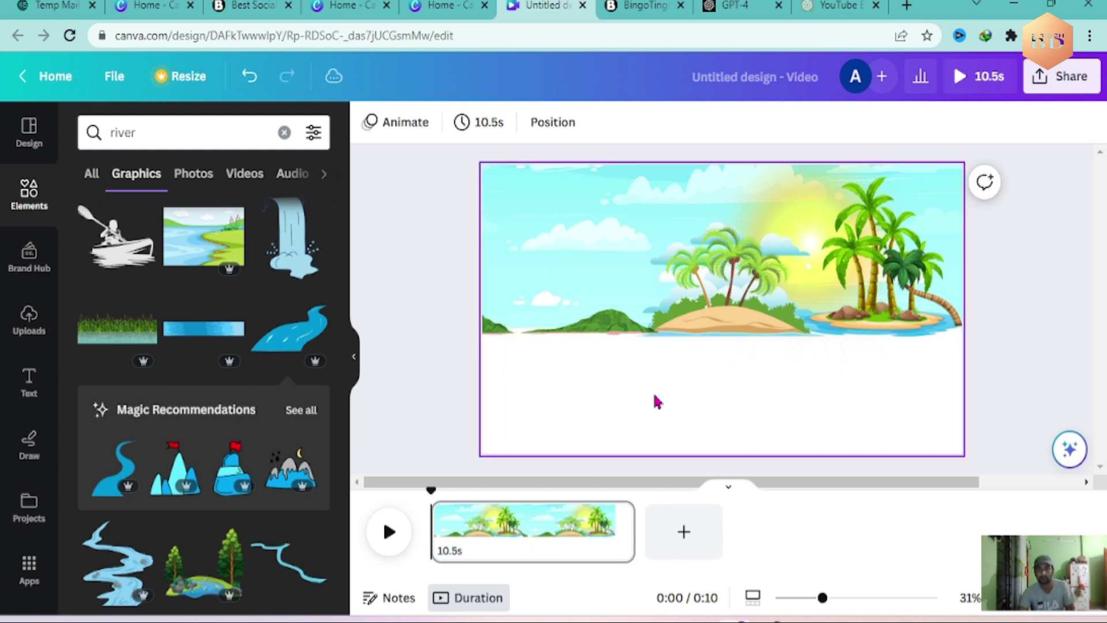
Step: Look through the remaining river graphics and search the library for "water" instead
{"action": "scroll", "coordinate": [302, 381], "scroll_direction": "down", "scroll_amount": 10}
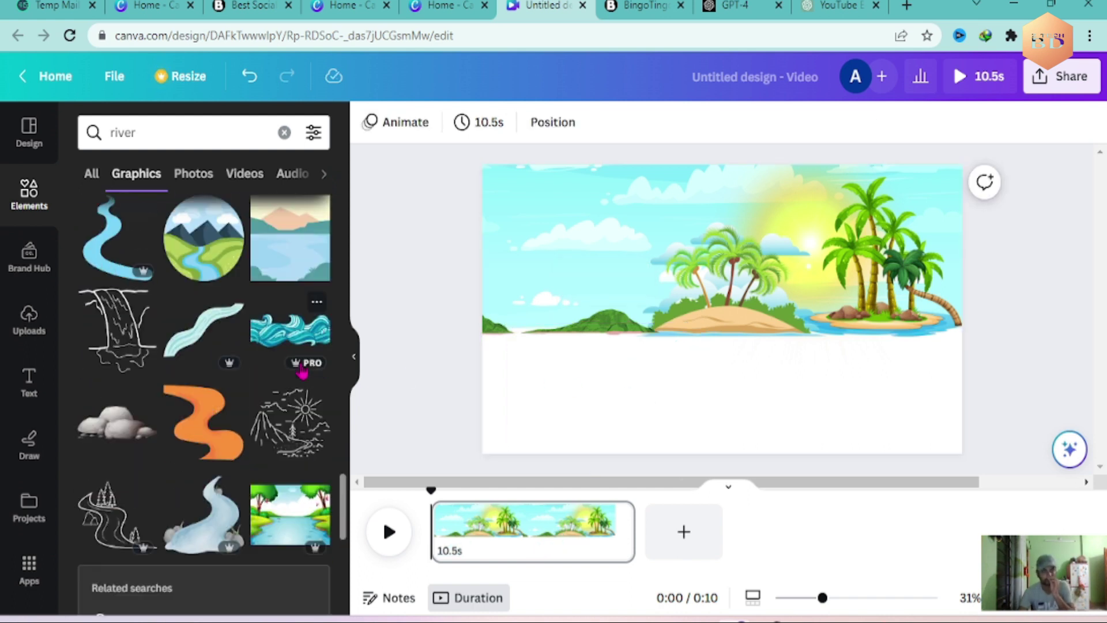
{"action": "scroll", "coordinate": [302, 371], "scroll_direction": "down", "scroll_amount": 15}
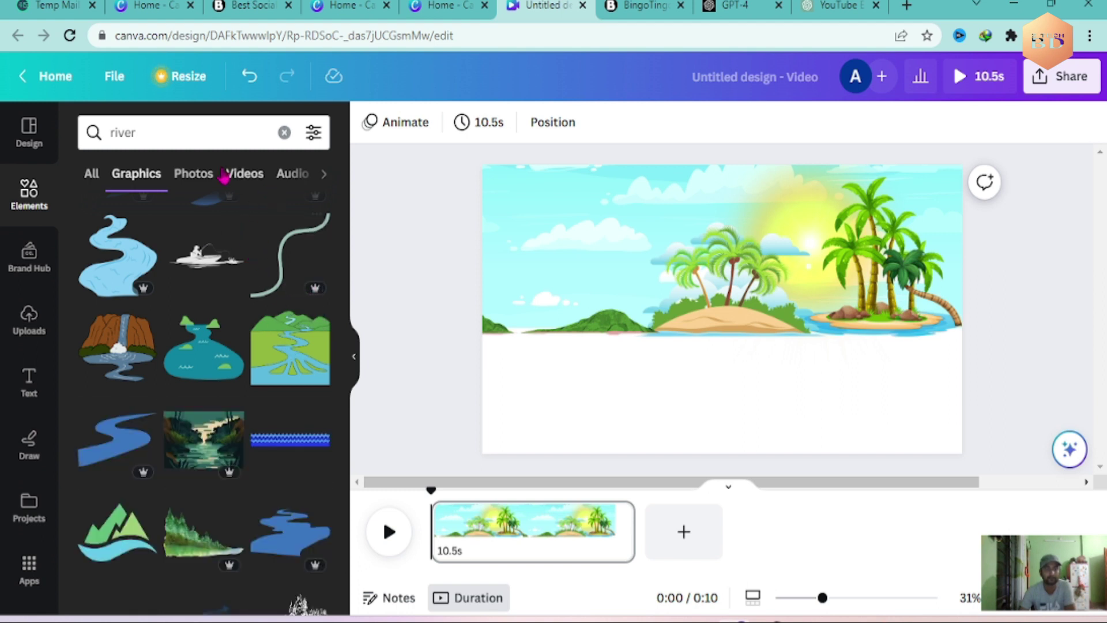
{"action": "left_click", "coordinate": [284, 134]}
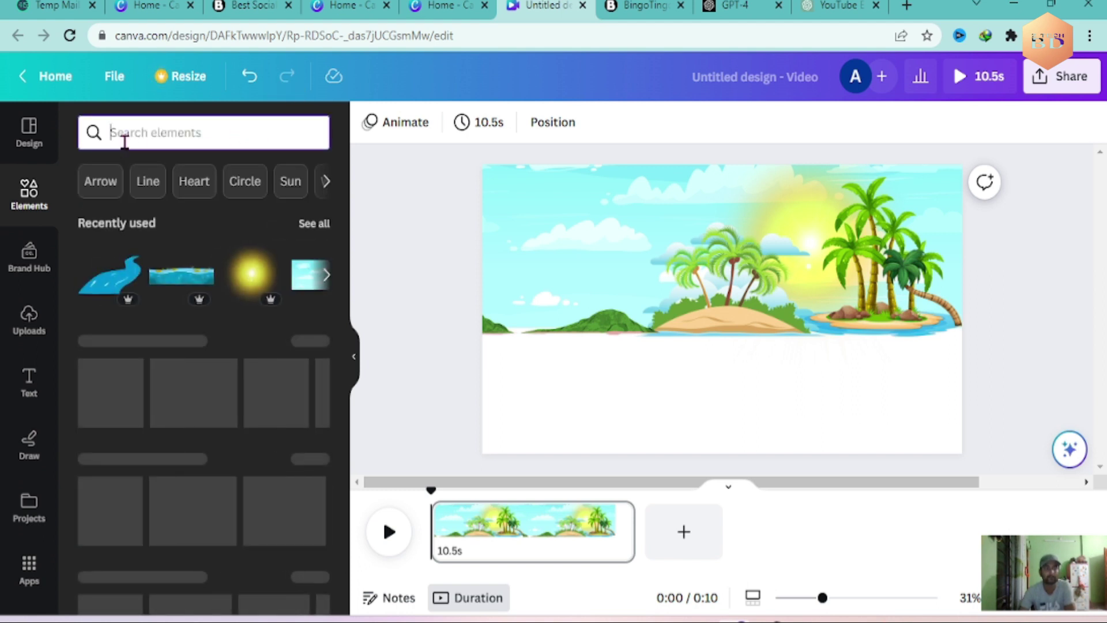
{"action": "type", "text": "water"}
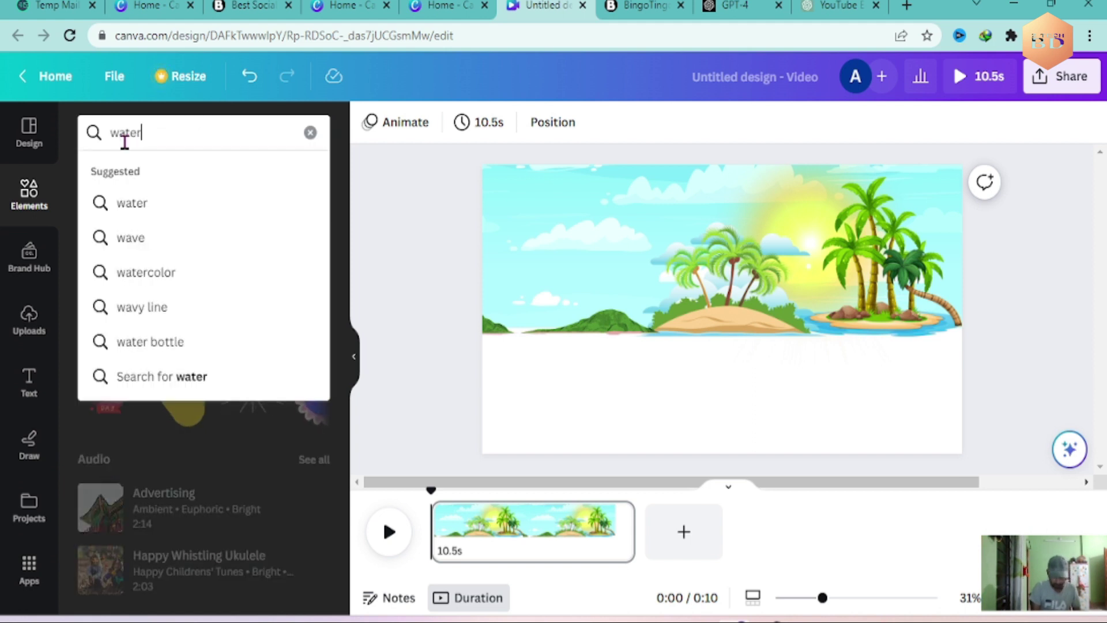
{"action": "key", "text": "Return"}
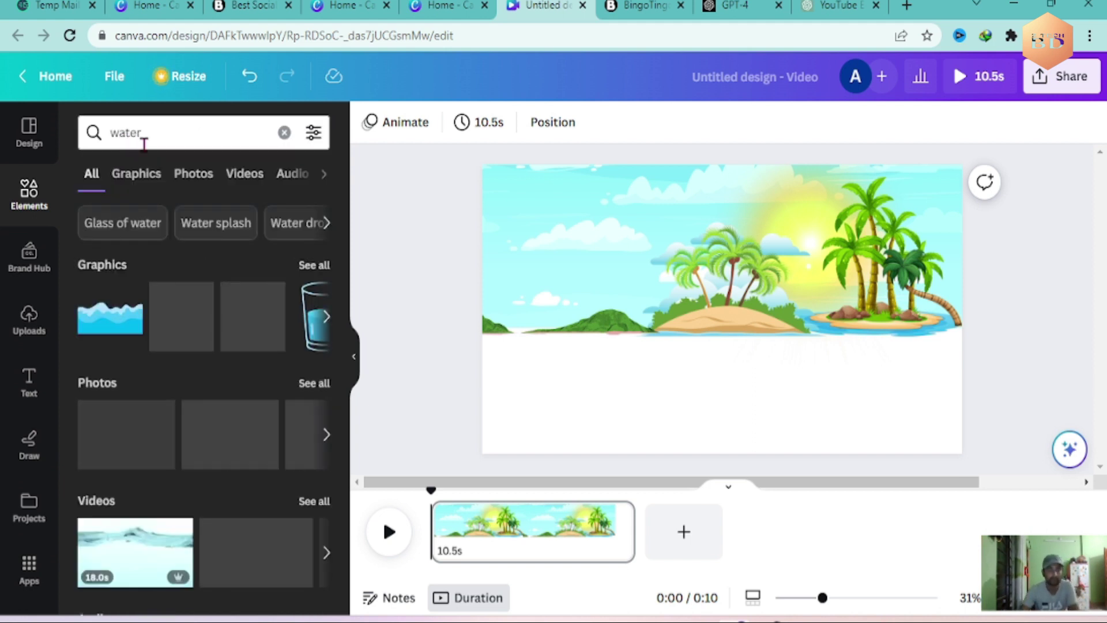
Step: Try the layered blue wave graphic in the page's lower-left corner, slightly enlarged, and delete it
{"action": "left_click", "coordinate": [124, 330]}
{"action": "left_click_drag", "start_coordinate": [697, 328], "coordinate": [550, 421]}
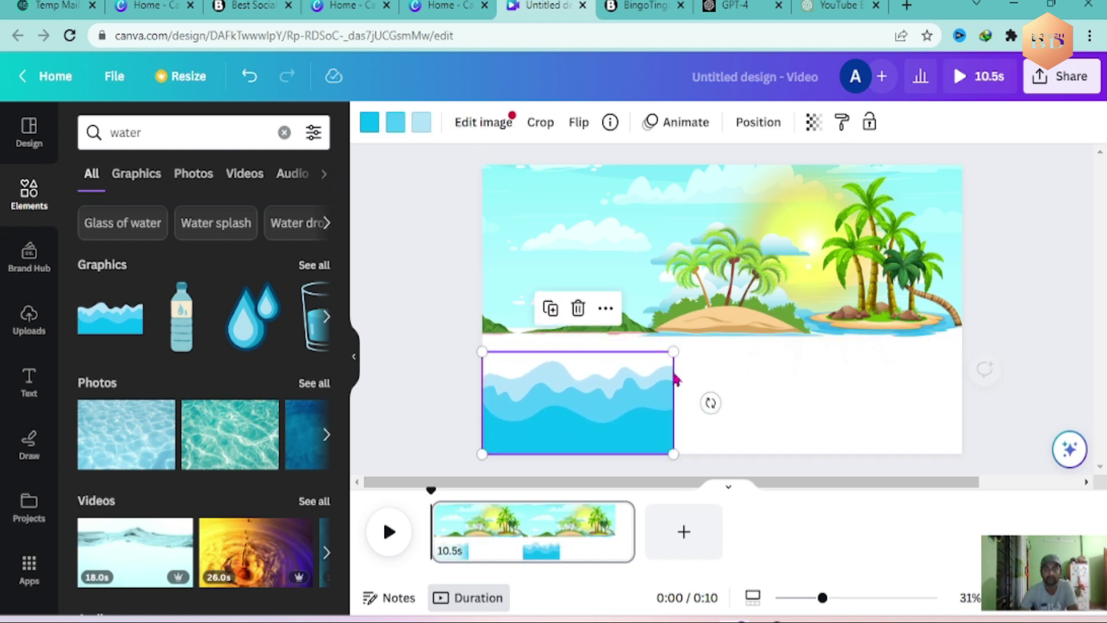
{"action": "left_click_drag", "start_coordinate": [678, 353], "coordinate": [697, 338]}
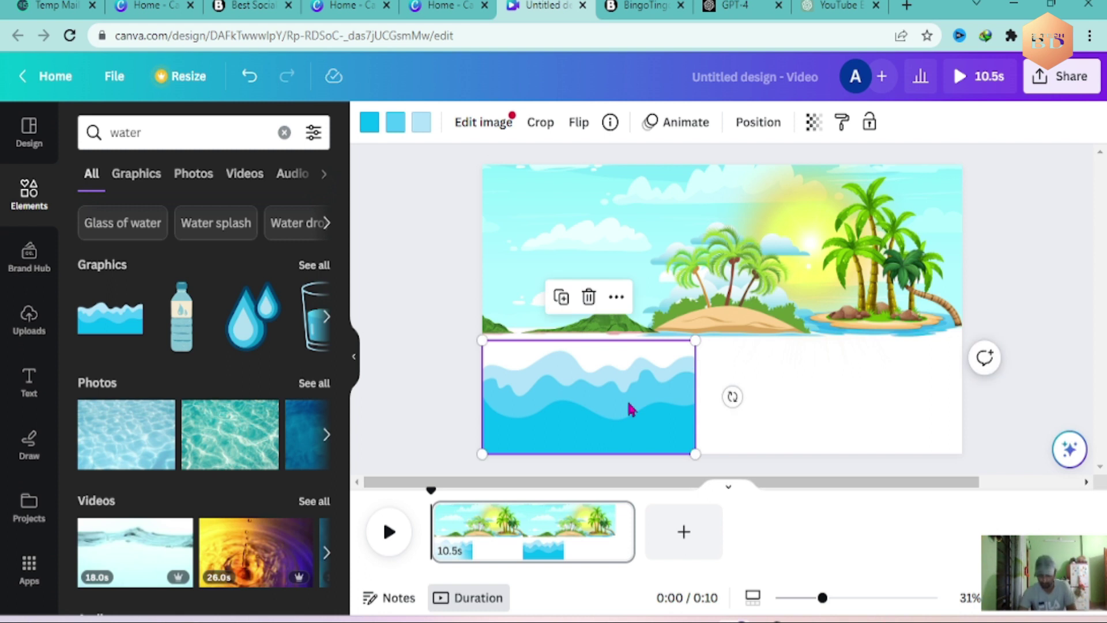
{"action": "key", "text": "Delete"}
Step: Search the library for "sea" again and limit the results to graphics
{"action": "left_click", "coordinate": [156, 126]}
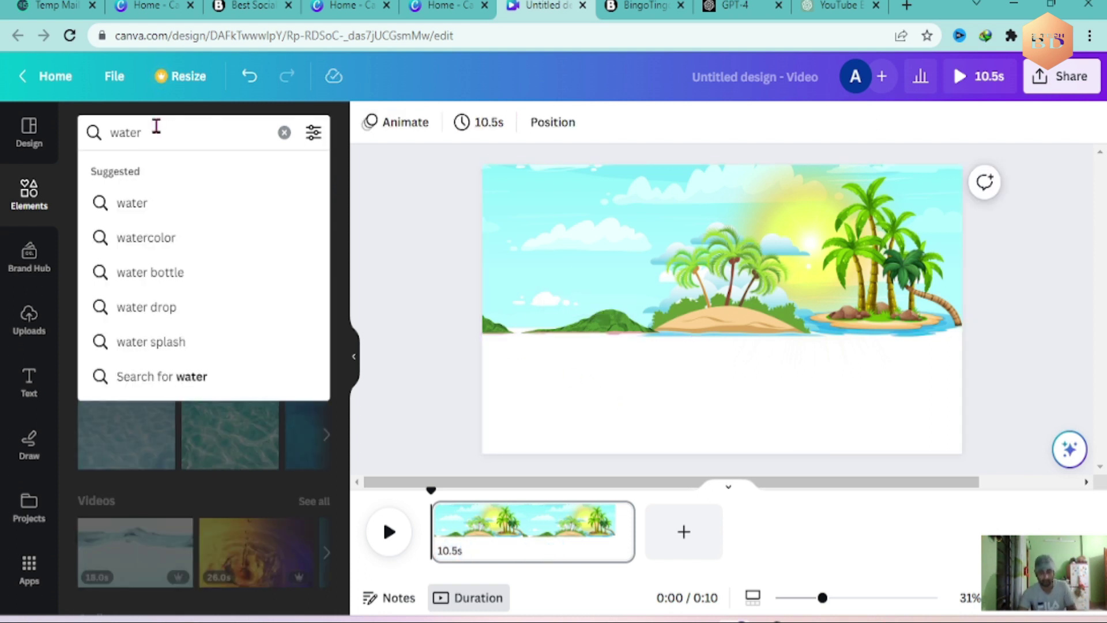
{"action": "key", "text": "BackSpace"}
{"action": "key", "text": "BackSpace"}
{"action": "key", "text": "BackSpace"}
{"action": "key", "text": "BackSpace"}
{"action": "key", "text": "BackSpace"}
{"action": "type", "text": "sea"}
{"action": "key", "text": "Return"}
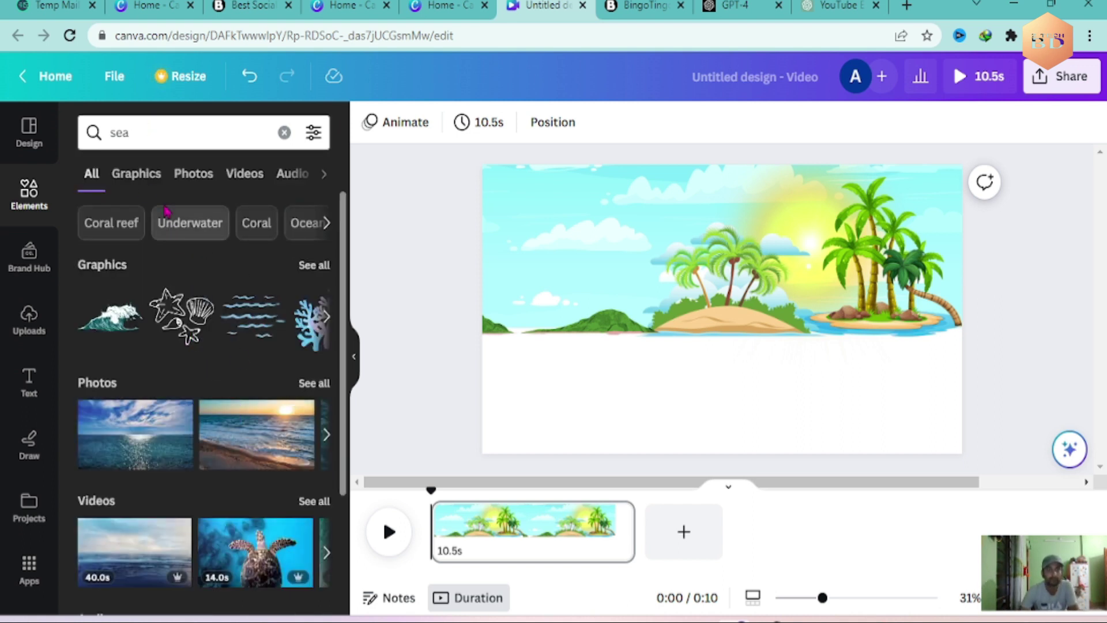
{"action": "left_click", "coordinate": [136, 173]}
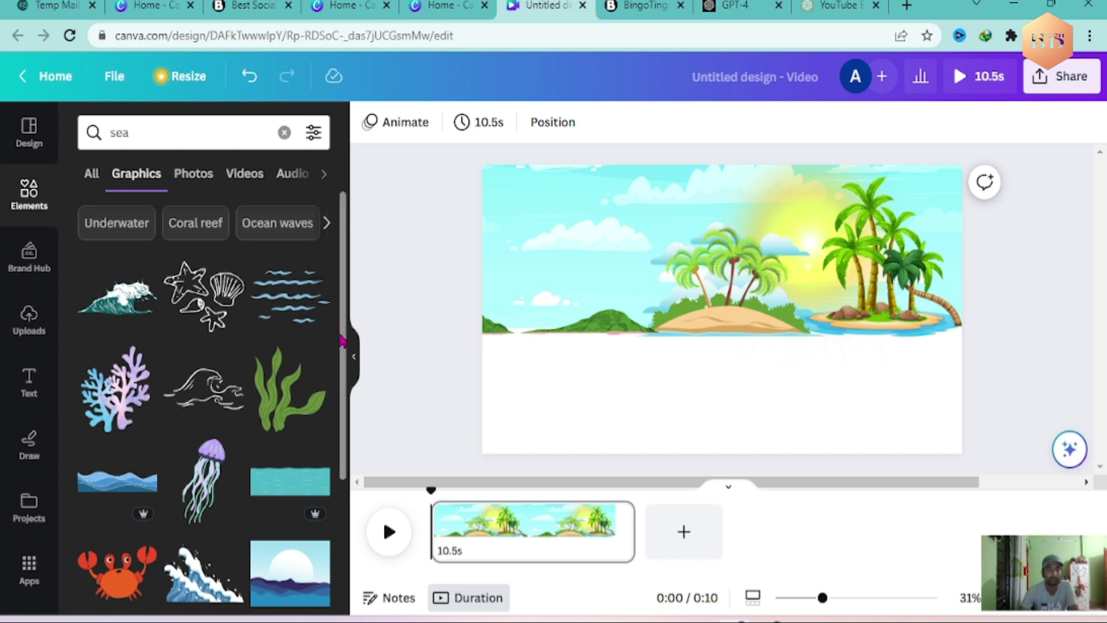
Step: Add the teal sea wave graphic along the page's bottom edge and enlarge it to span the full page width beneath the islands
{"action": "scroll", "coordinate": [344, 341], "scroll_direction": "down", "scroll_amount": 6}
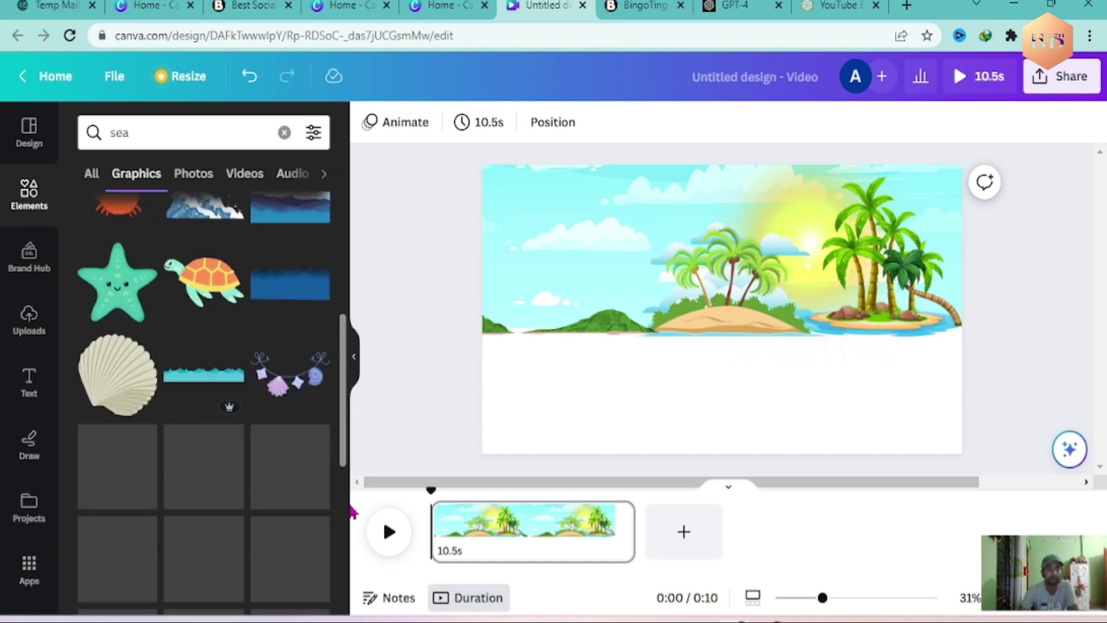
{"action": "left_click", "coordinate": [212, 364]}
{"action": "left_click_drag", "start_coordinate": [668, 330], "coordinate": [634, 424]}
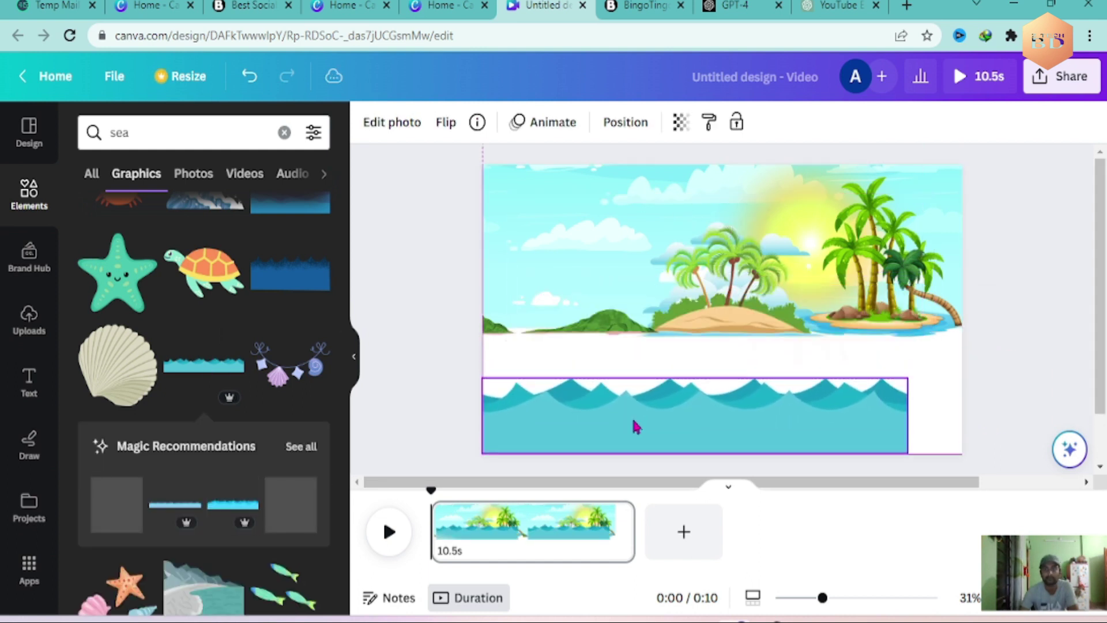
{"action": "left_click_drag", "start_coordinate": [908, 378], "coordinate": [1077, 265]}
{"action": "left_click_drag", "start_coordinate": [480, 337], "coordinate": [622, 364]}
{"action": "left_click_drag", "start_coordinate": [741, 406], "coordinate": [608, 404]}
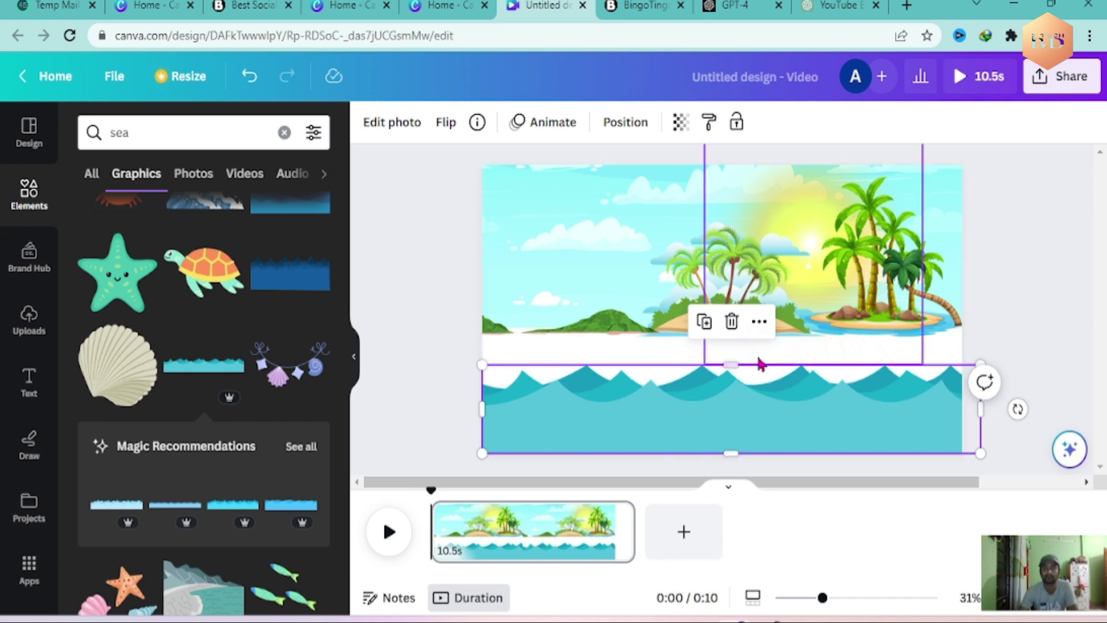
{"action": "left_click_drag", "start_coordinate": [482, 365], "coordinate": [423, 318]}
{"action": "left_click", "coordinate": [1006, 317]}
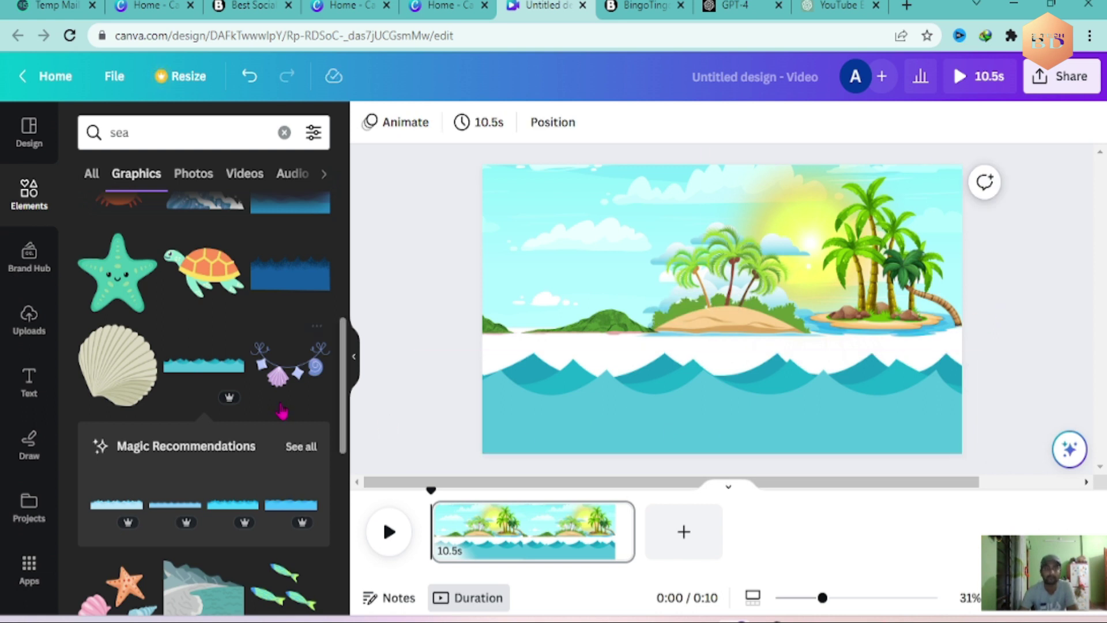
Step: Search the library for "boat" and place the orange-and-yellow sailboat graphic on the waves at the page's left edge
{"action": "left_click", "coordinate": [274, 134]}
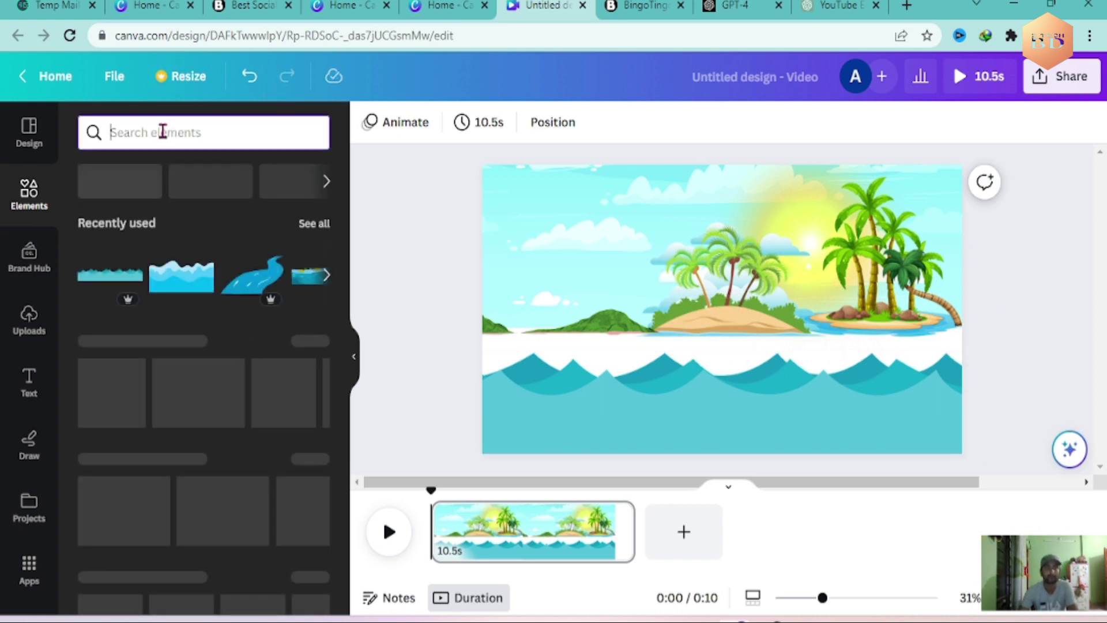
{"action": "type", "text": "boat"}
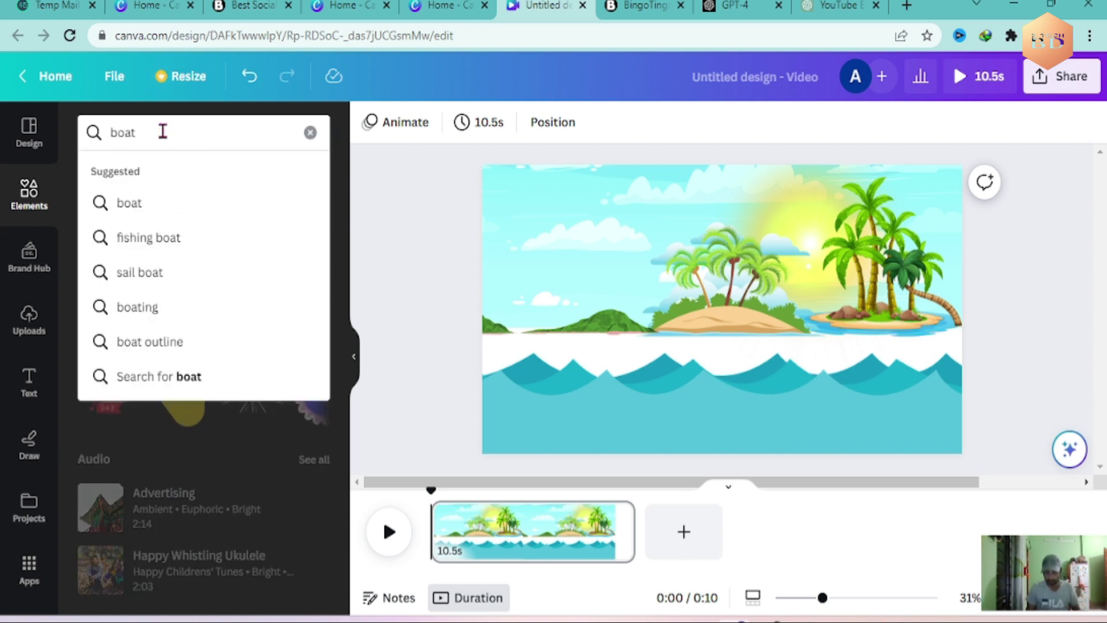
{"action": "key", "text": "Return"}
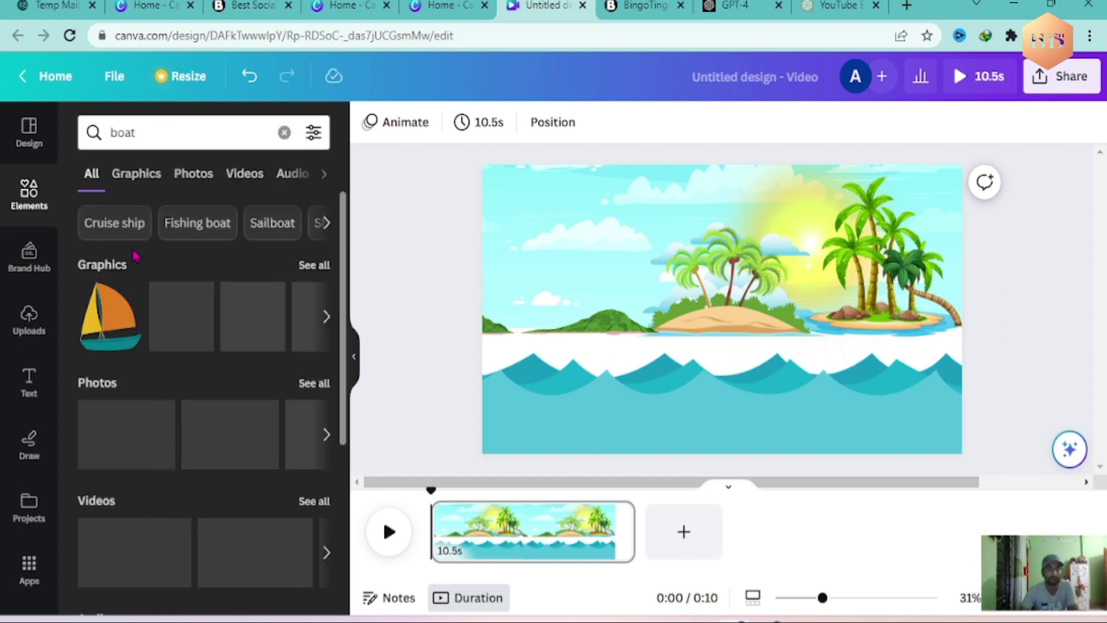
{"action": "left_click", "coordinate": [110, 316]}
{"action": "left_click_drag", "start_coordinate": [701, 315], "coordinate": [526, 384]}
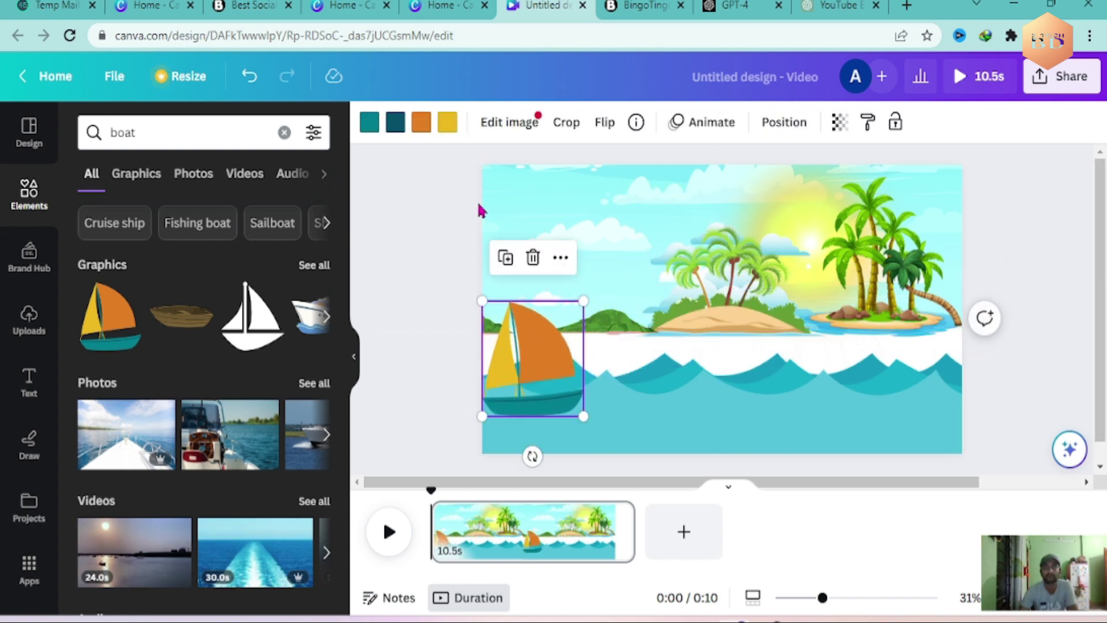
Step: Apply the Drift animation to the sailboat
{"action": "left_click", "coordinate": [684, 131]}
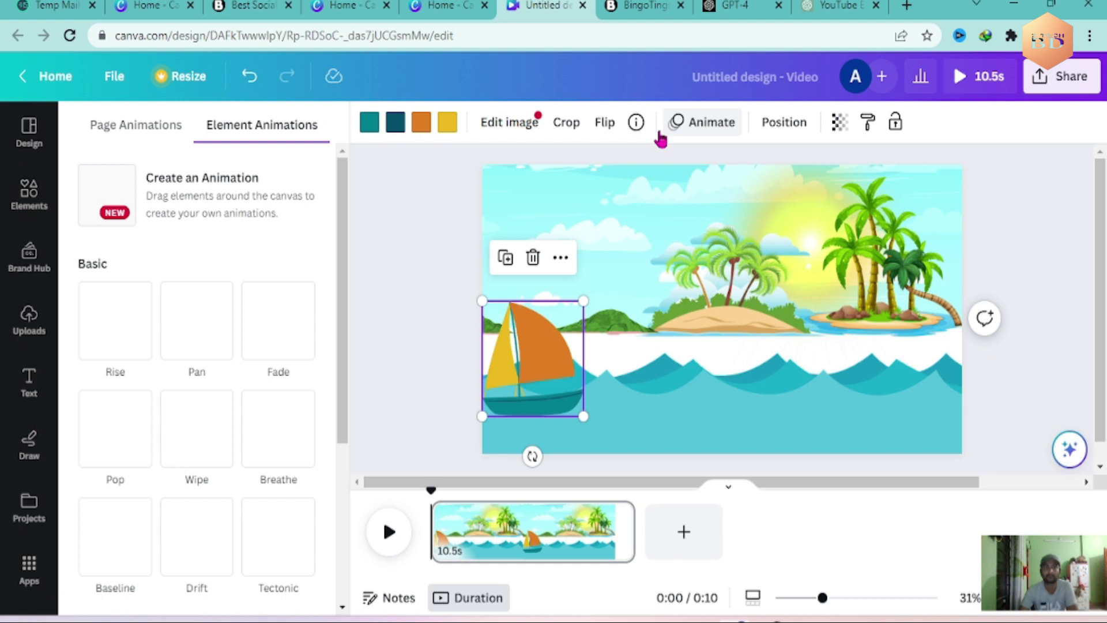
{"action": "left_click", "coordinate": [220, 434]}
{"action": "scroll", "coordinate": [220, 434], "scroll_direction": "down", "scroll_amount": 3}
{"action": "scroll", "coordinate": [220, 434], "scroll_direction": "down", "scroll_amount": 1}
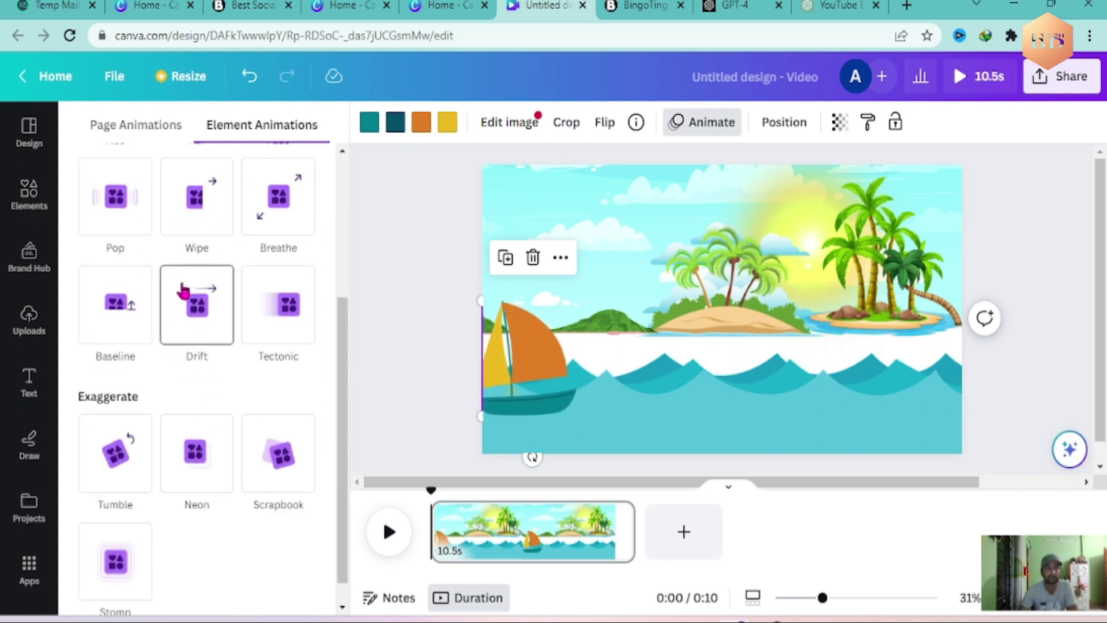
{"action": "left_click", "coordinate": [203, 323]}
Step: Create a custom animation that carries the sailboat along a wavy path across the sea and past the page's right edge
{"action": "scroll", "coordinate": [211, 373], "scroll_direction": "up", "scroll_amount": 5}
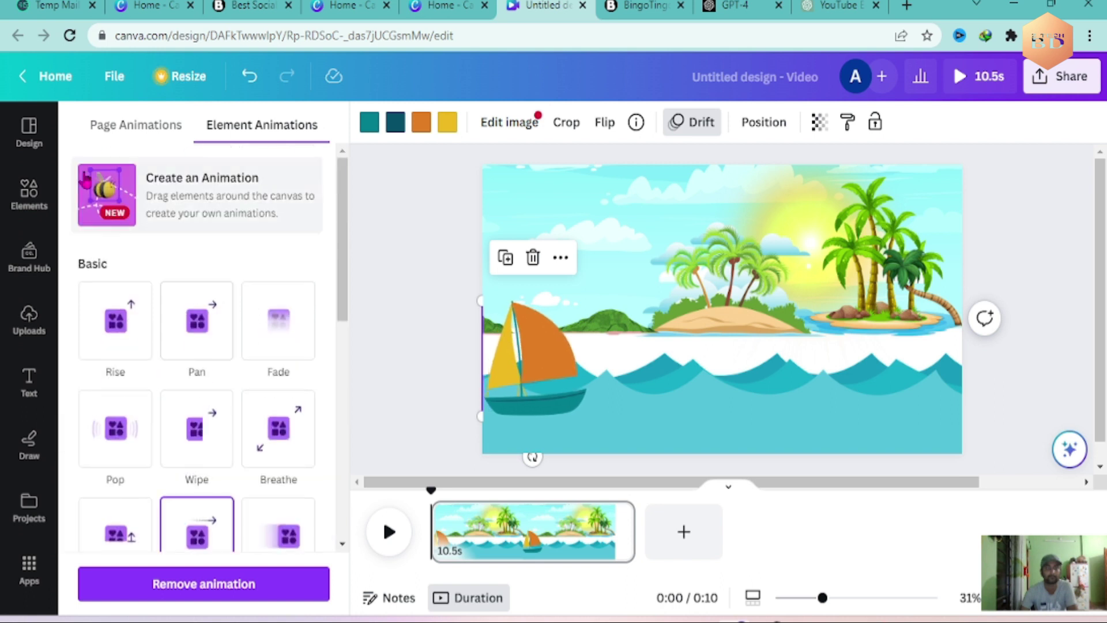
{"action": "left_click", "coordinate": [182, 189]}
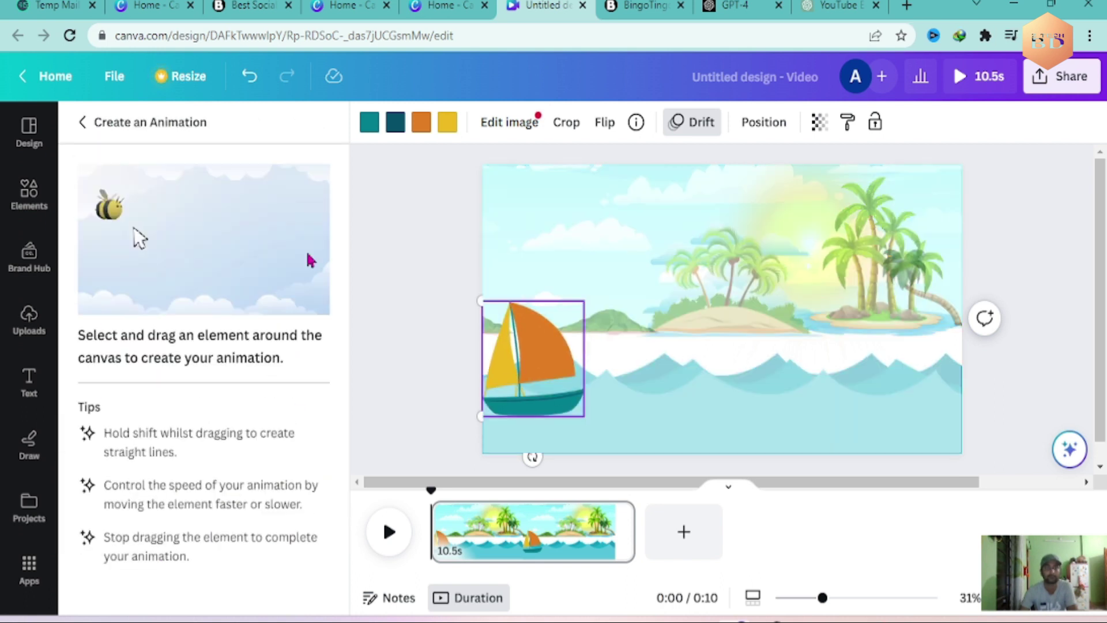
{"action": "mouse_move", "coordinate": [537, 375]}
{"action": "left_mouse_down"}
{"action": "mouse_move", "coordinate": [596, 355]}
{"action": "mouse_move", "coordinate": [629, 378]}
{"action": "mouse_move", "coordinate": [707, 352]}
{"action": "mouse_move", "coordinate": [753, 372]}
{"action": "mouse_move", "coordinate": [771, 357]}
{"action": "mouse_move", "coordinate": [821, 372]}
{"action": "mouse_move", "coordinate": [853, 345]}
{"action": "mouse_move", "coordinate": [881, 367]}
{"action": "mouse_move", "coordinate": [911, 344]}
{"action": "mouse_move", "coordinate": [940, 368]}
{"action": "mouse_move", "coordinate": [950, 350]}
{"action": "mouse_move", "coordinate": [998, 366]}
{"action": "left_mouse_up"}
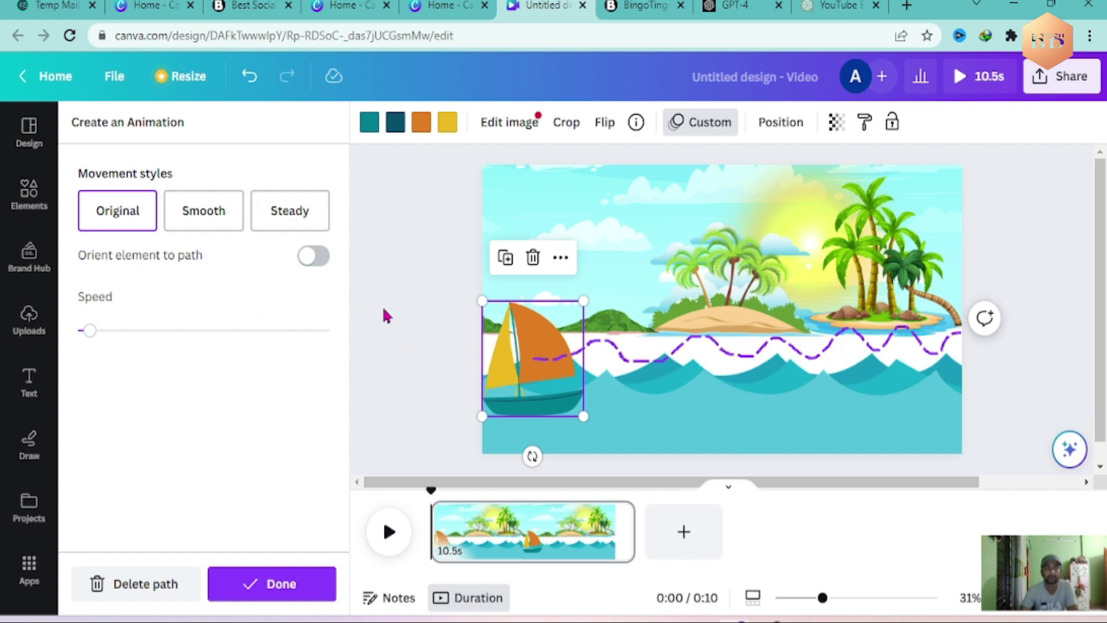
Step: Search the library for "birds" and show all matching graphics
{"action": "left_click", "coordinate": [32, 196]}
{"action": "left_click", "coordinate": [32, 196]}
{"action": "left_click", "coordinate": [169, 131]}
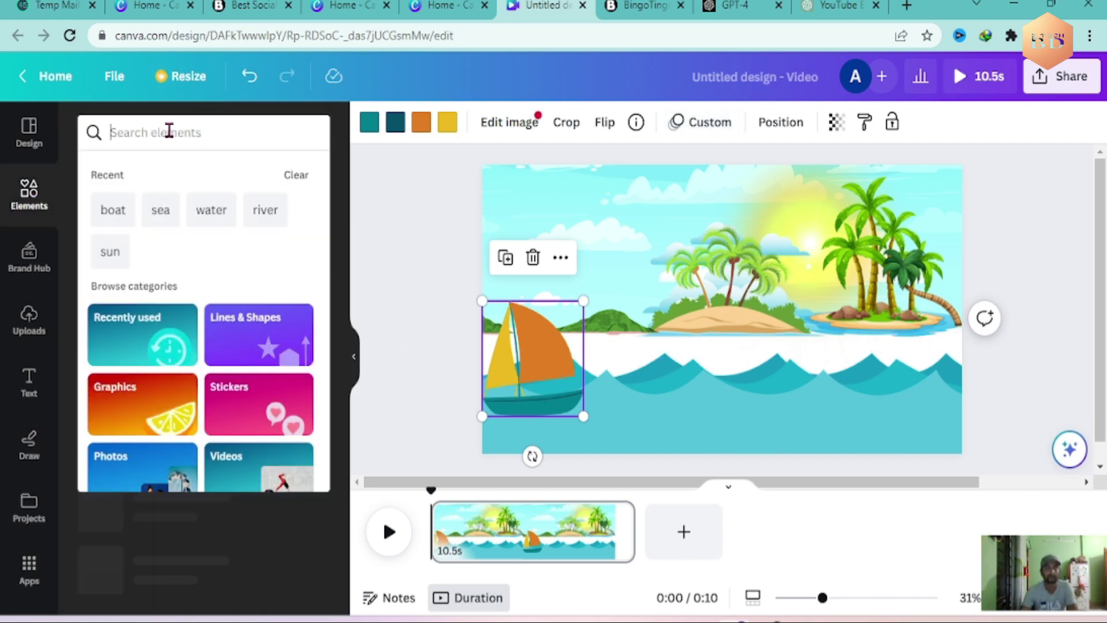
{"action": "type", "text": "birds"}
{"action": "key", "text": "Return"}
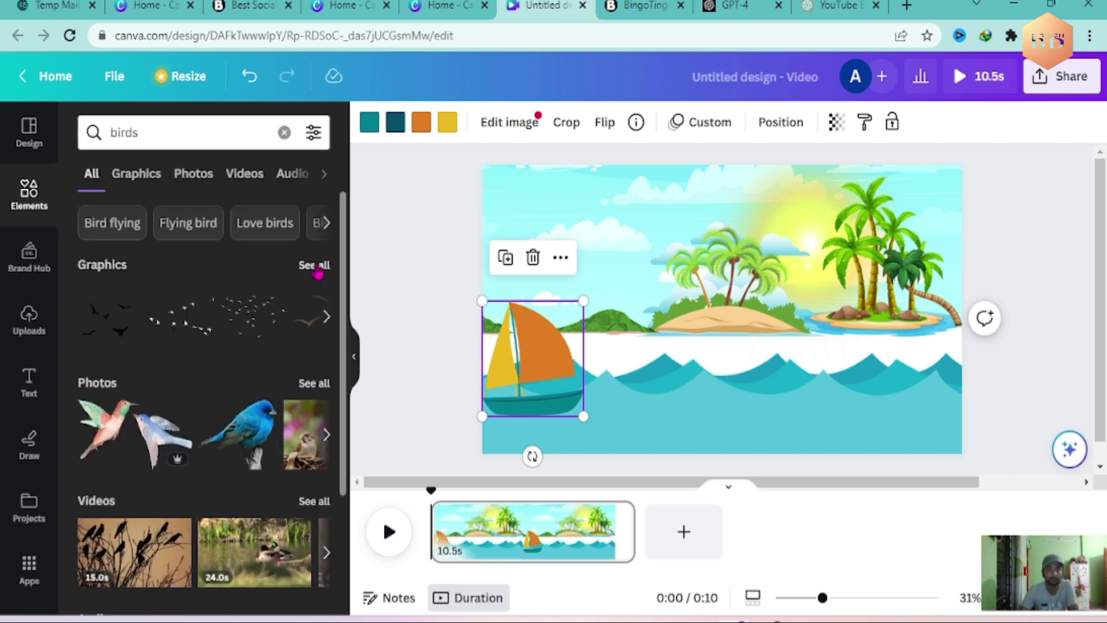
{"action": "left_click", "coordinate": [316, 267]}
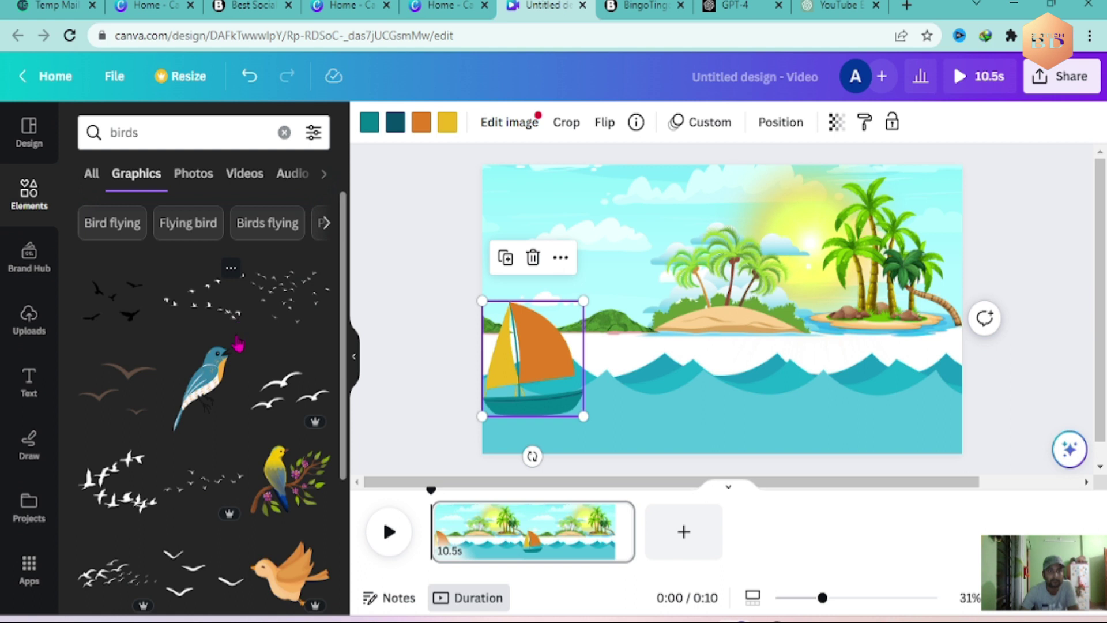
Step: Add the purple-and-white flying bird graphic, shrink it to a small size and place it at the page's right edge beside the palms
{"action": "scroll", "coordinate": [222, 366], "scroll_direction": "down", "scroll_amount": 3}
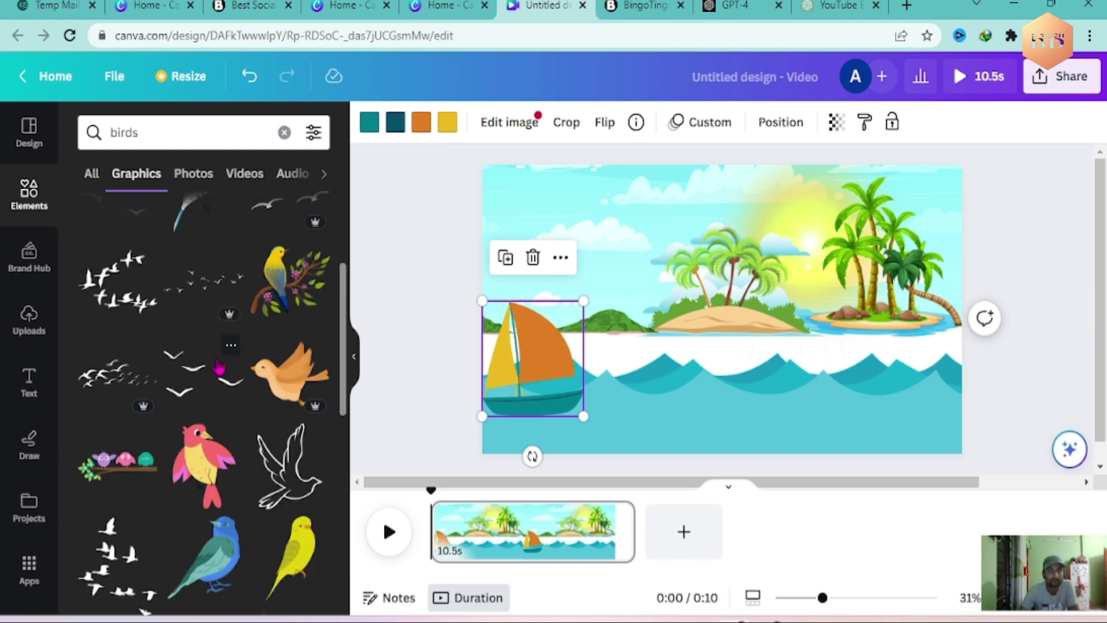
{"action": "scroll", "coordinate": [218, 365], "scroll_direction": "down", "scroll_amount": 3}
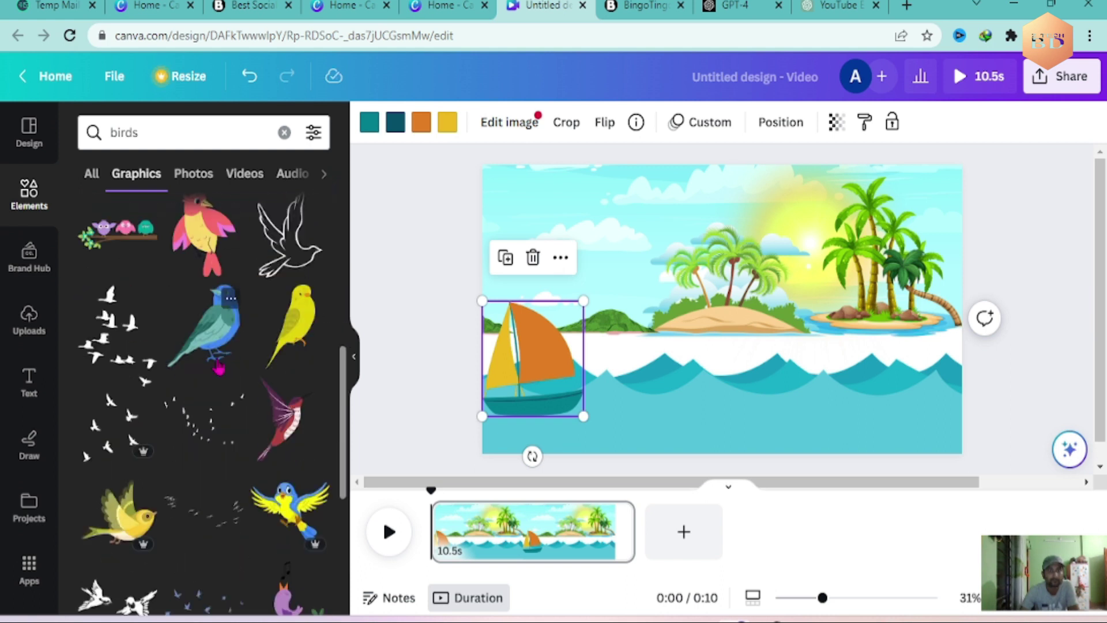
{"action": "scroll", "coordinate": [219, 366], "scroll_direction": "down", "scroll_amount": 3}
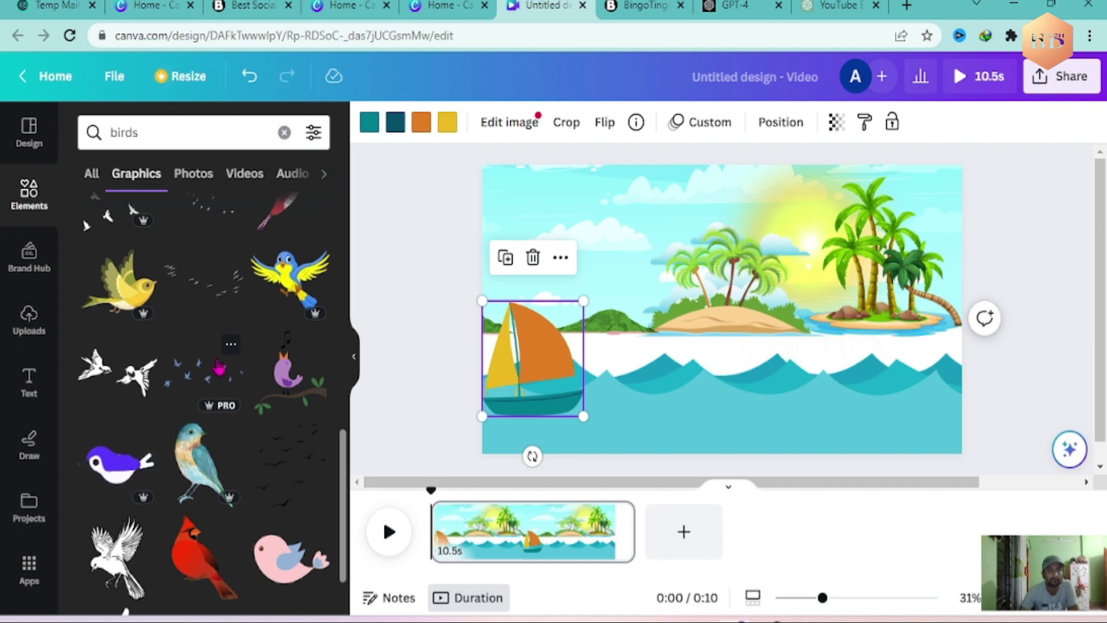
{"action": "left_click", "coordinate": [118, 475]}
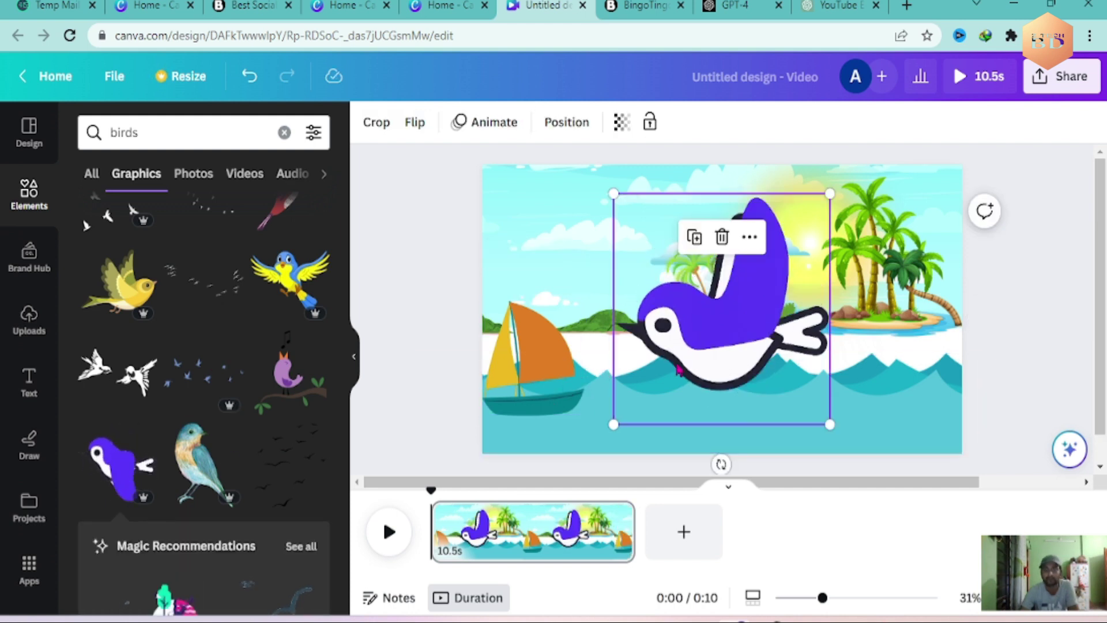
{"action": "left_click_drag", "start_coordinate": [611, 193], "coordinate": [790, 381]}
{"action": "left_click_drag", "start_coordinate": [814, 425], "coordinate": [949, 292]}
{"action": "left_click_drag", "start_coordinate": [923, 257], "coordinate": [938, 275]}
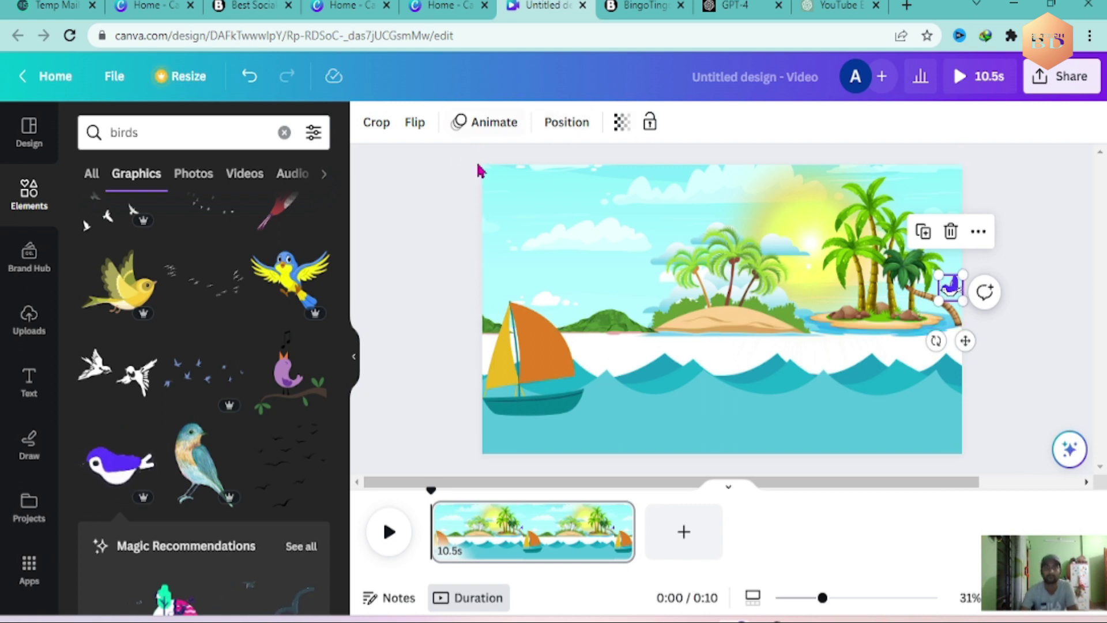
Step: Apply the Drift animation to the small purple bird
{"action": "left_click", "coordinate": [483, 129]}
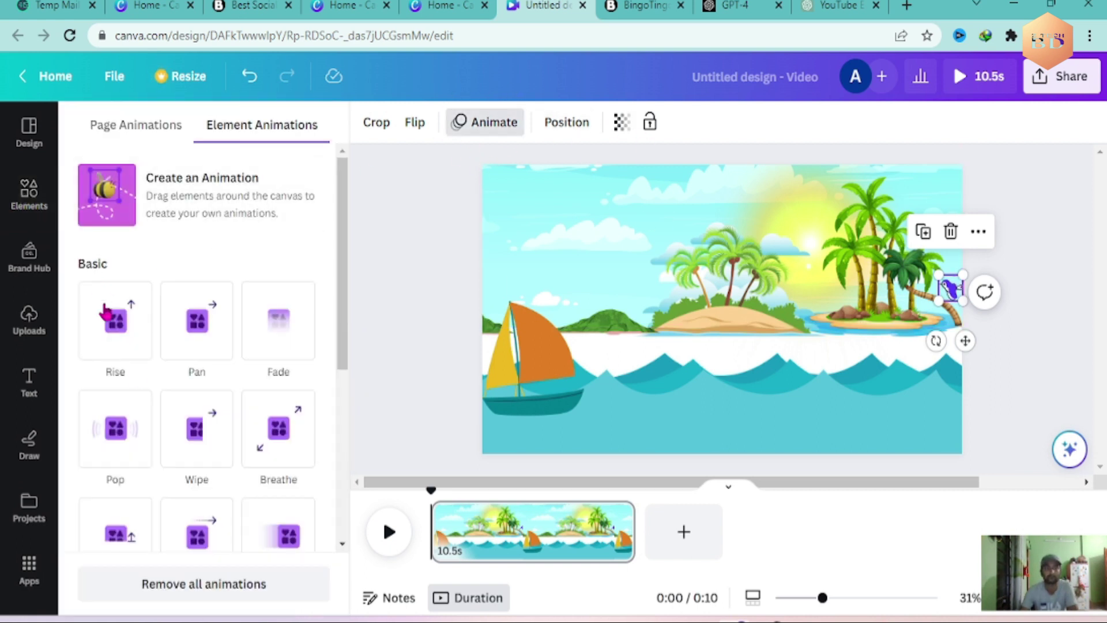
{"action": "scroll", "coordinate": [153, 358], "scroll_direction": "down", "scroll_amount": 5}
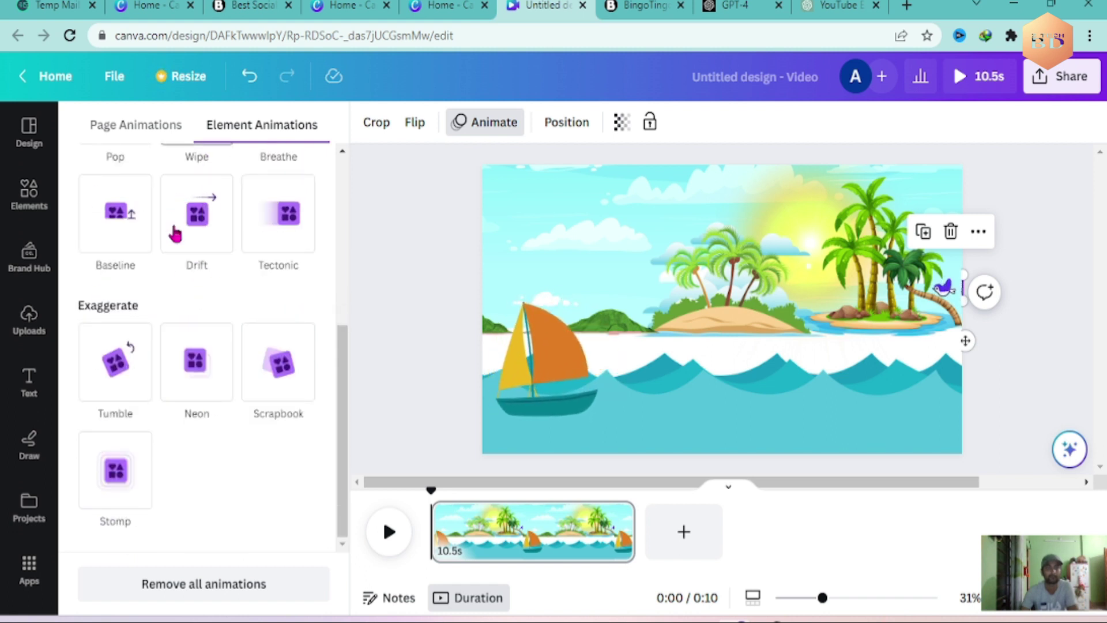
{"action": "left_click", "coordinate": [208, 195]}
{"action": "scroll", "coordinate": [223, 275], "scroll_direction": "up", "scroll_amount": 2}
{"action": "scroll", "coordinate": [224, 275], "scroll_direction": "up", "scroll_amount": 5}
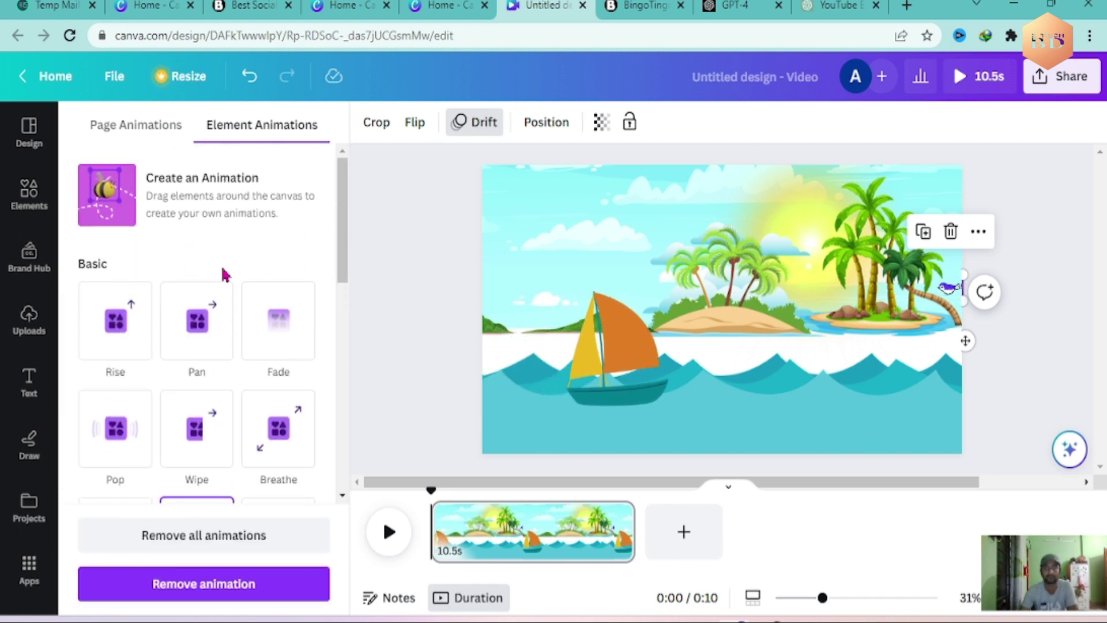
Step: Create a custom animation that flies the purple bird along a gently curving path over the islands past the page's left edge
{"action": "left_click", "coordinate": [191, 199]}
{"action": "left_click_drag", "start_coordinate": [946, 294], "coordinate": [864, 301]}
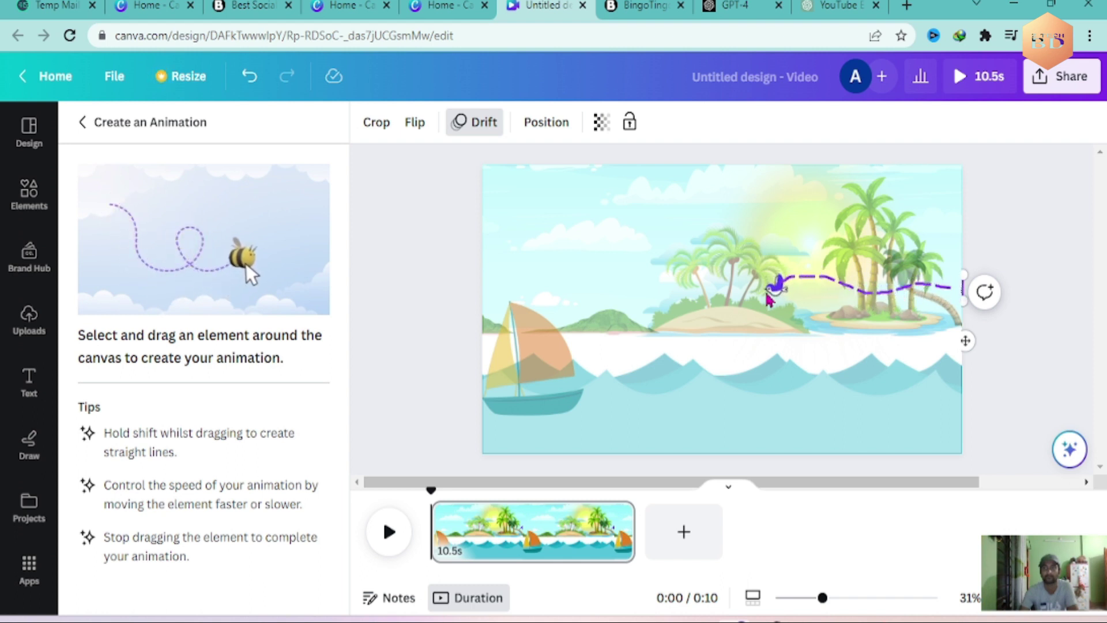
{"action": "mouse_move", "coordinate": [631, 292]}
{"action": "left_mouse_down"}
{"action": "mouse_move", "coordinate": [595, 296]}
{"action": "mouse_move", "coordinate": [514, 277]}
{"action": "mouse_move", "coordinate": [460, 304]}
{"action": "left_mouse_up"}
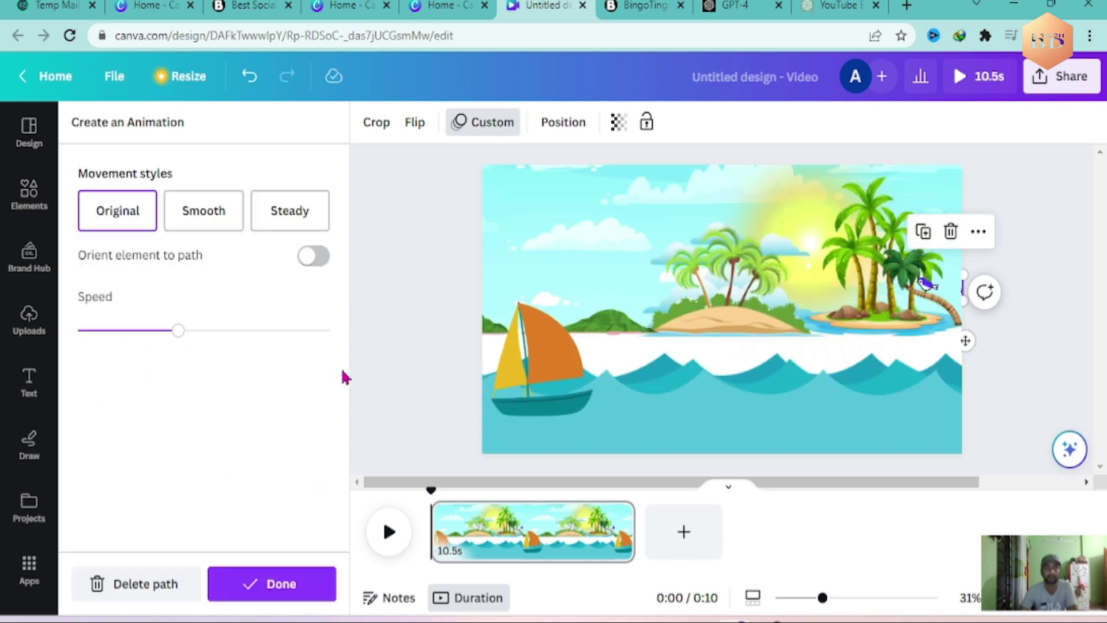
{"action": "left_click", "coordinate": [294, 583]}
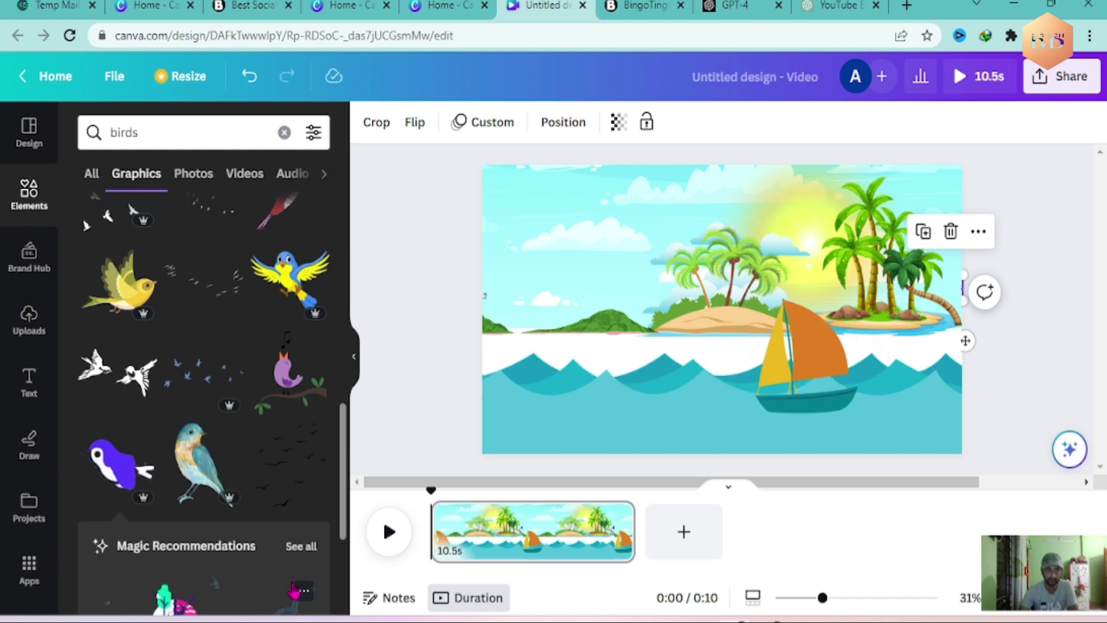
Step: Look further through the bird graphics and filter the results to animated ones only
{"action": "scroll", "coordinate": [301, 446], "scroll_direction": "down", "scroll_amount": 3}
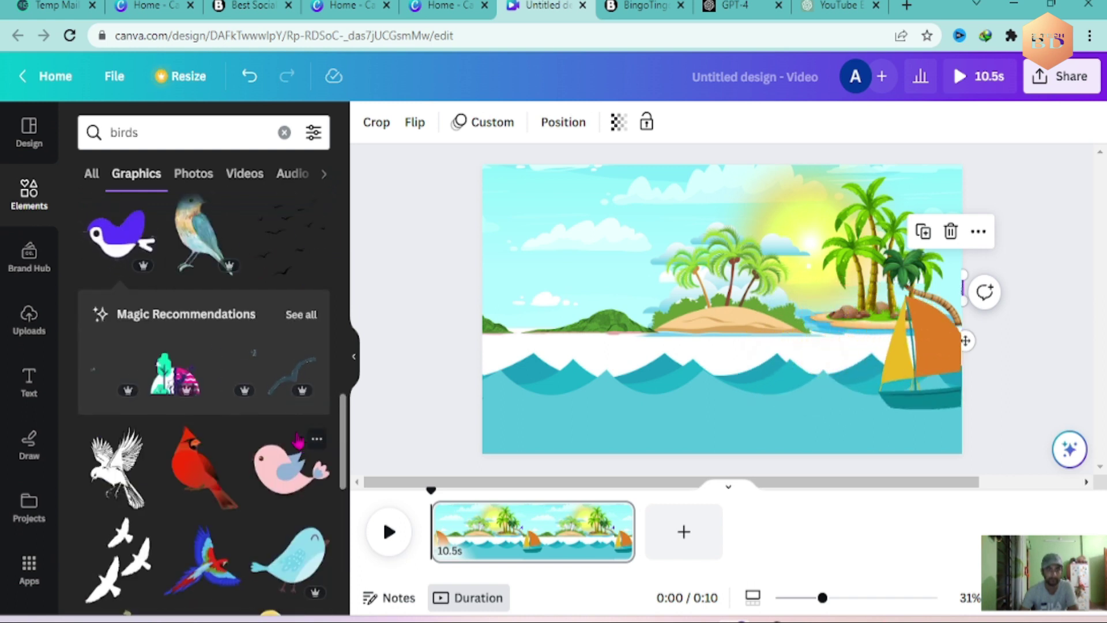
{"action": "scroll", "coordinate": [300, 444], "scroll_direction": "down", "scroll_amount": 3}
{"action": "scroll", "coordinate": [297, 442], "scroll_direction": "down", "scroll_amount": 3}
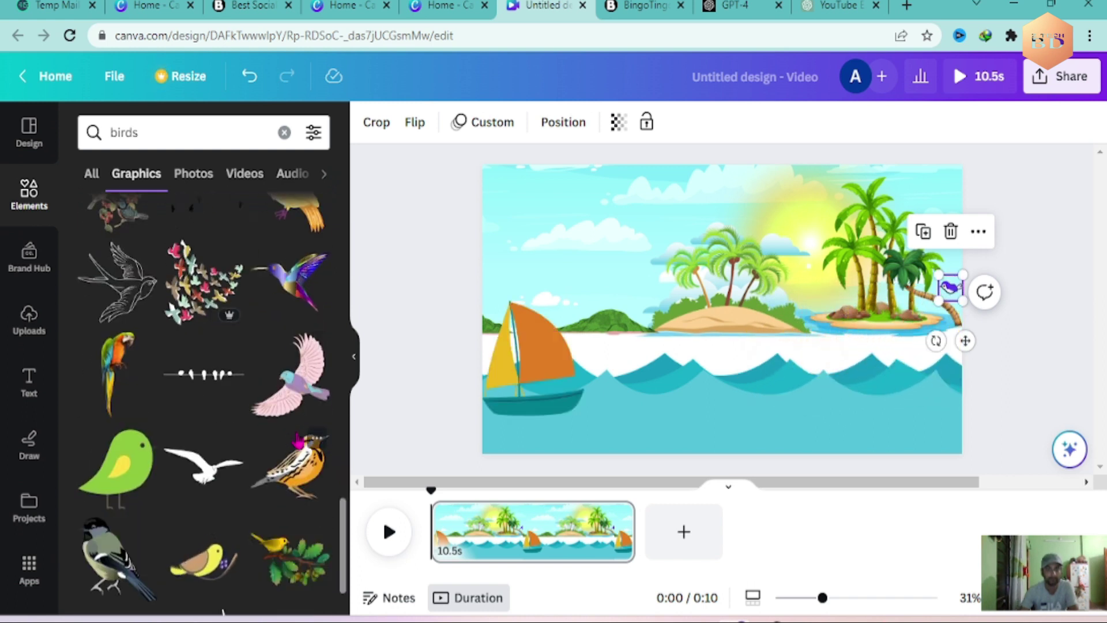
{"action": "scroll", "coordinate": [298, 441], "scroll_direction": "down", "scroll_amount": 5}
{"action": "scroll", "coordinate": [297, 442], "scroll_direction": "down", "scroll_amount": 10}
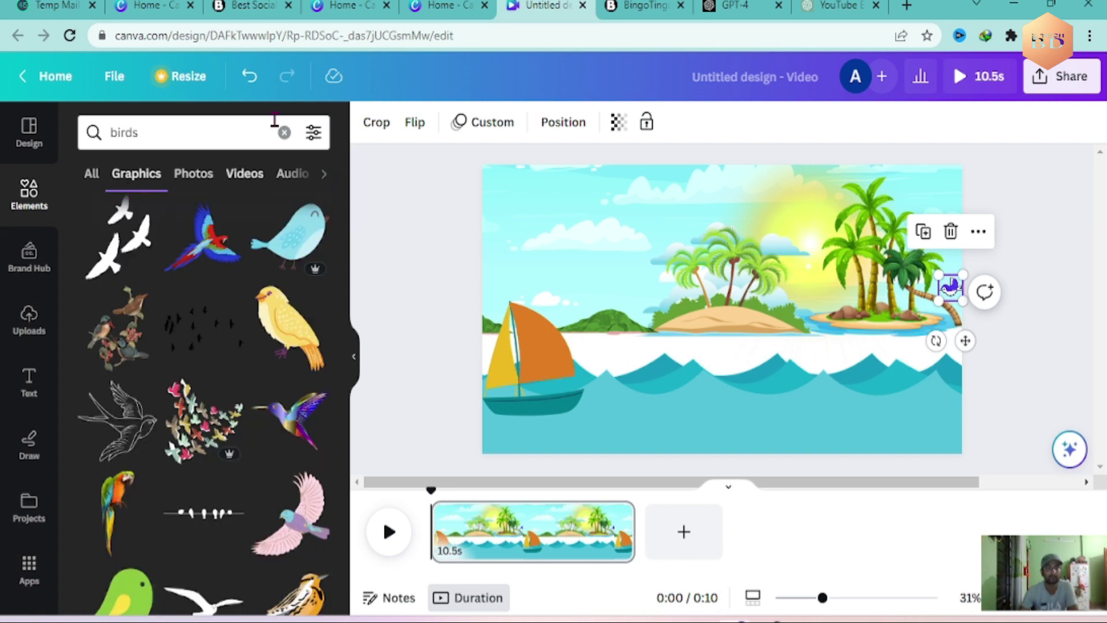
{"action": "left_click", "coordinate": [312, 134]}
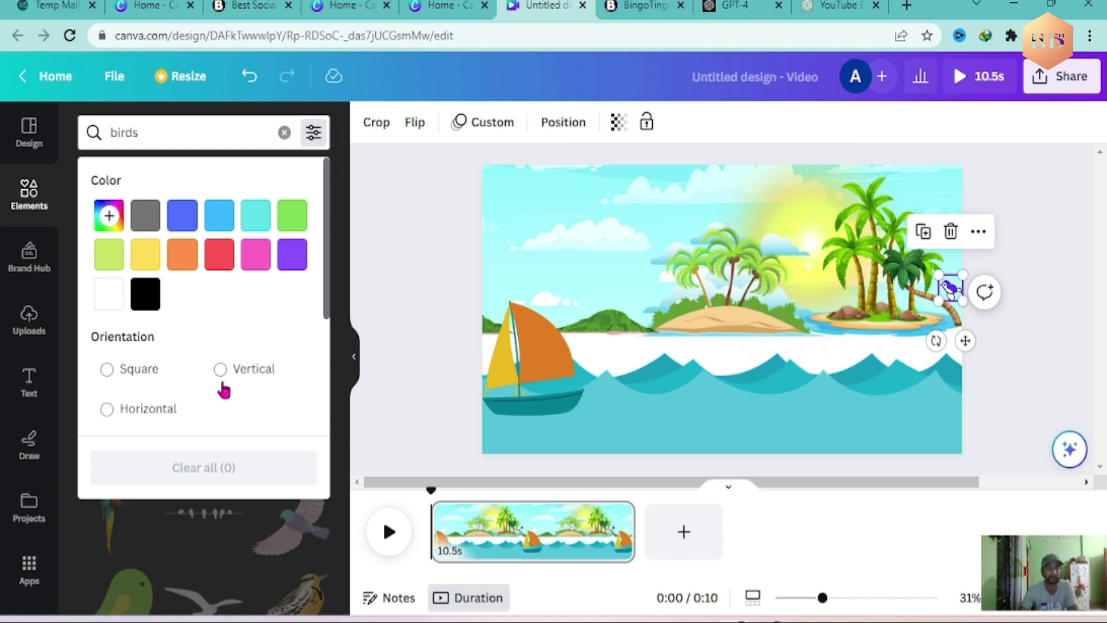
{"action": "scroll", "coordinate": [185, 390], "scroll_direction": "down", "scroll_amount": 4}
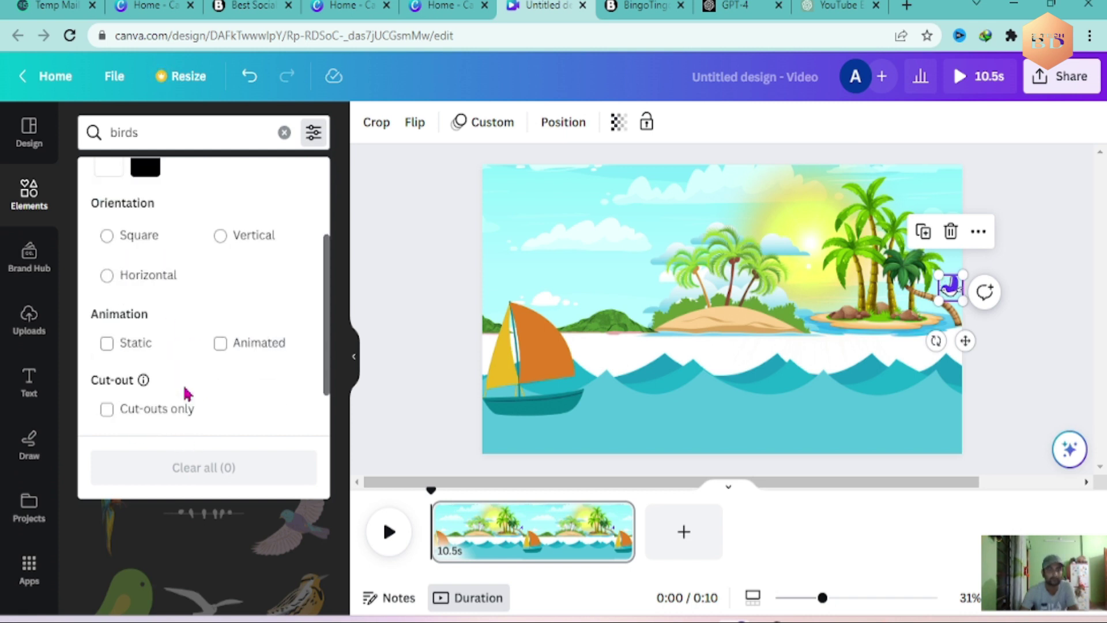
{"action": "left_click", "coordinate": [219, 275]}
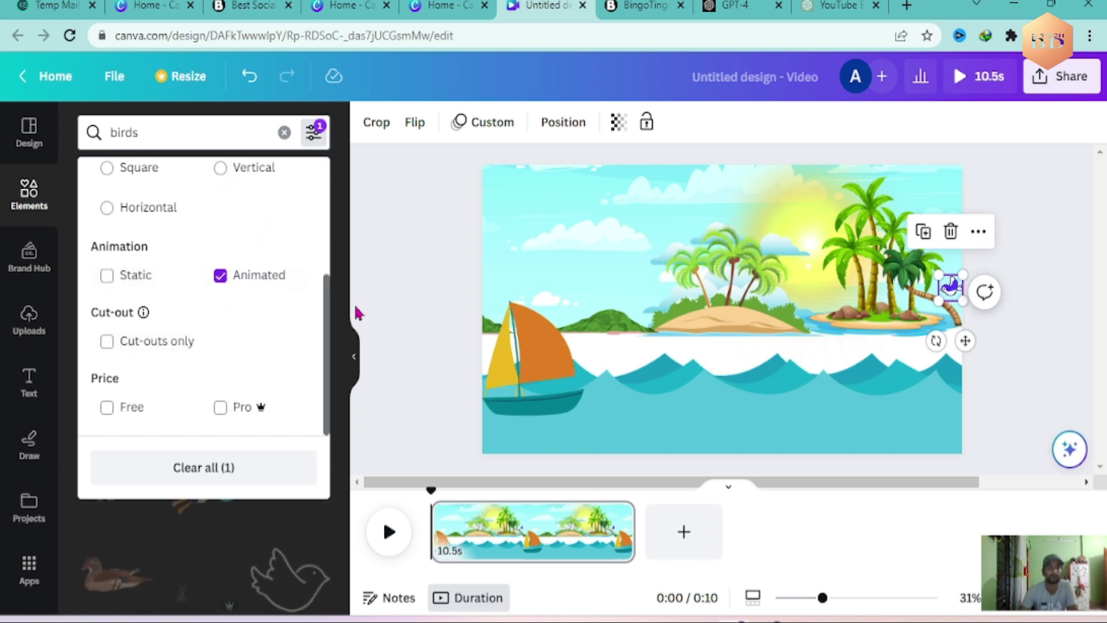
{"action": "left_click", "coordinate": [198, 468]}
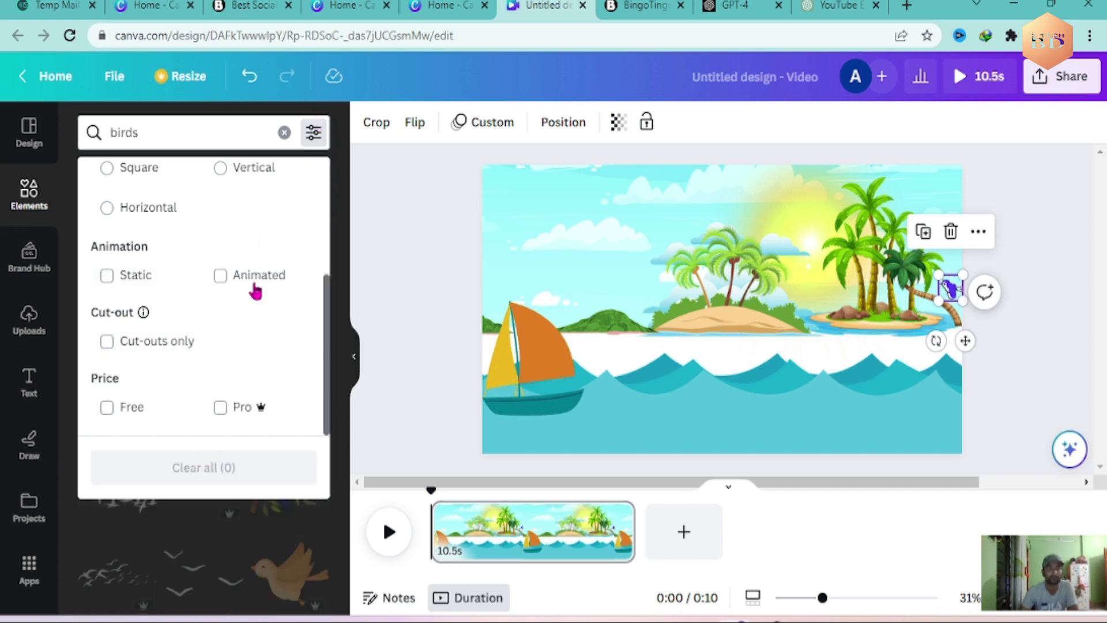
{"action": "left_click", "coordinate": [310, 137]}
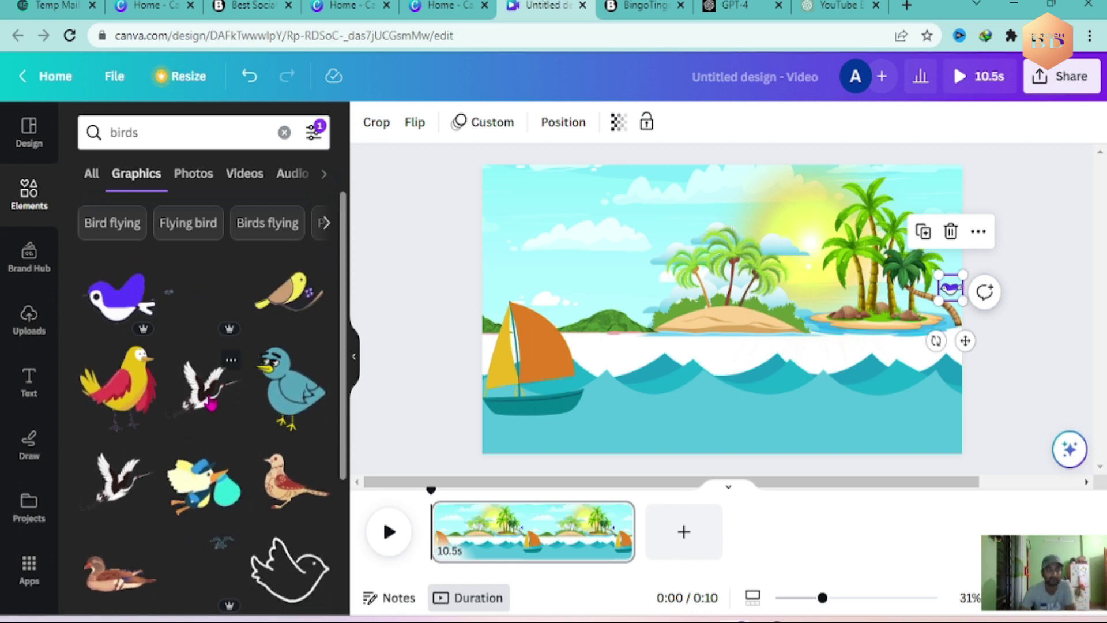
Step: Add the standing grey bird graphic, shrink it to a tiny size and place it at the left end of the middle island
{"action": "scroll", "coordinate": [342, 364], "scroll_direction": "down", "scroll_amount": 3}
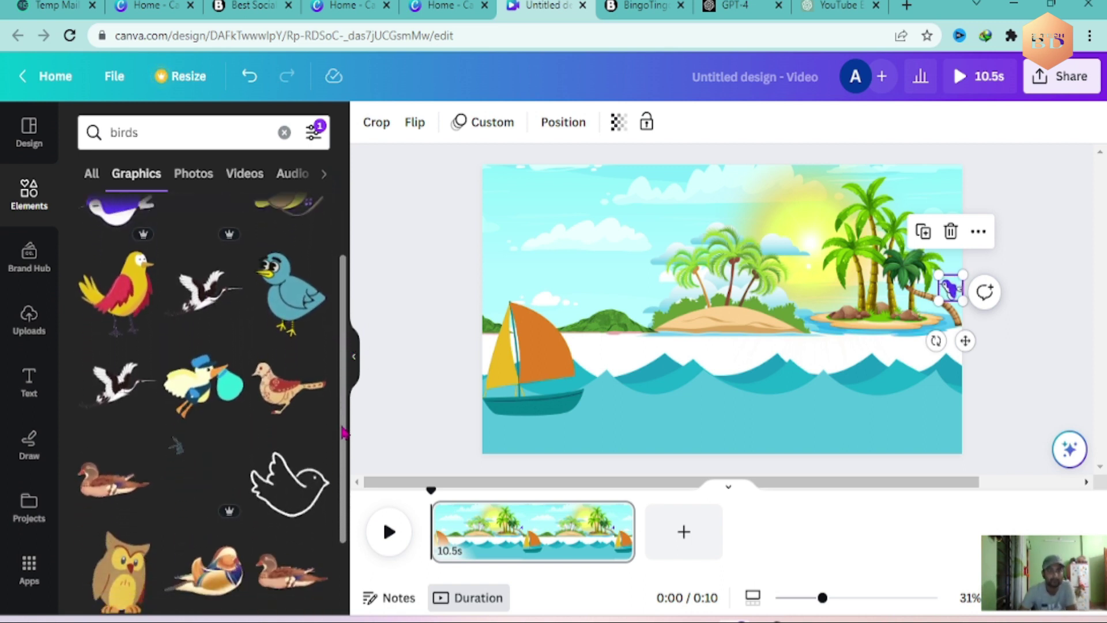
{"action": "scroll", "coordinate": [342, 469], "scroll_direction": "down", "scroll_amount": 1}
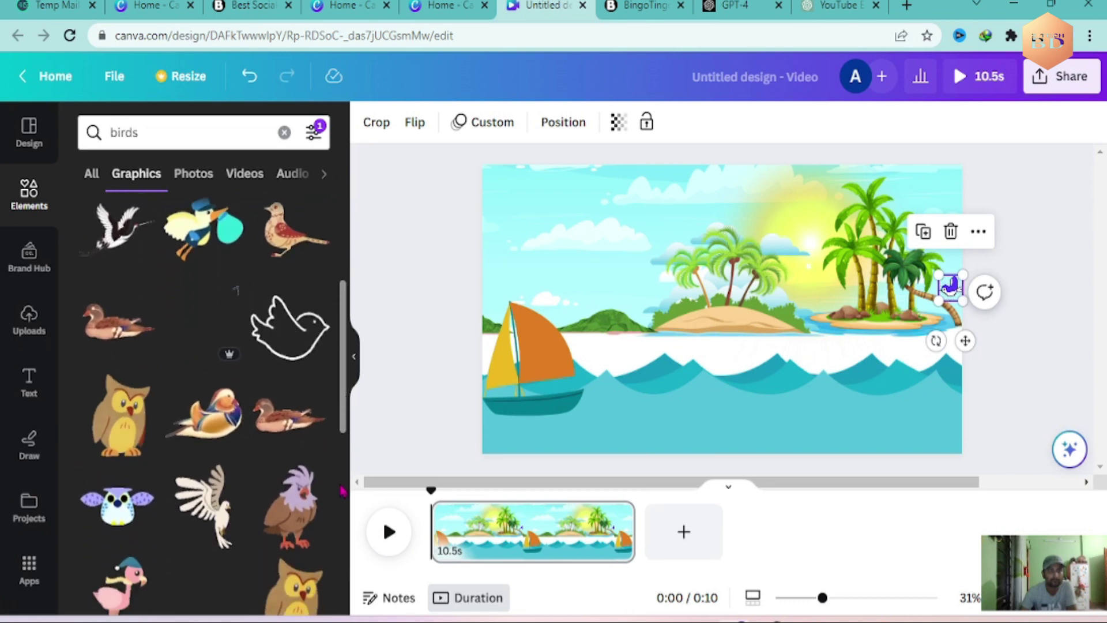
{"action": "scroll", "coordinate": [340, 507], "scroll_direction": "down", "scroll_amount": 2}
{"action": "left_click_drag", "start_coordinate": [342, 430], "coordinate": [343, 479]}
{"action": "scroll", "coordinate": [343, 479], "scroll_direction": "down", "scroll_amount": 3}
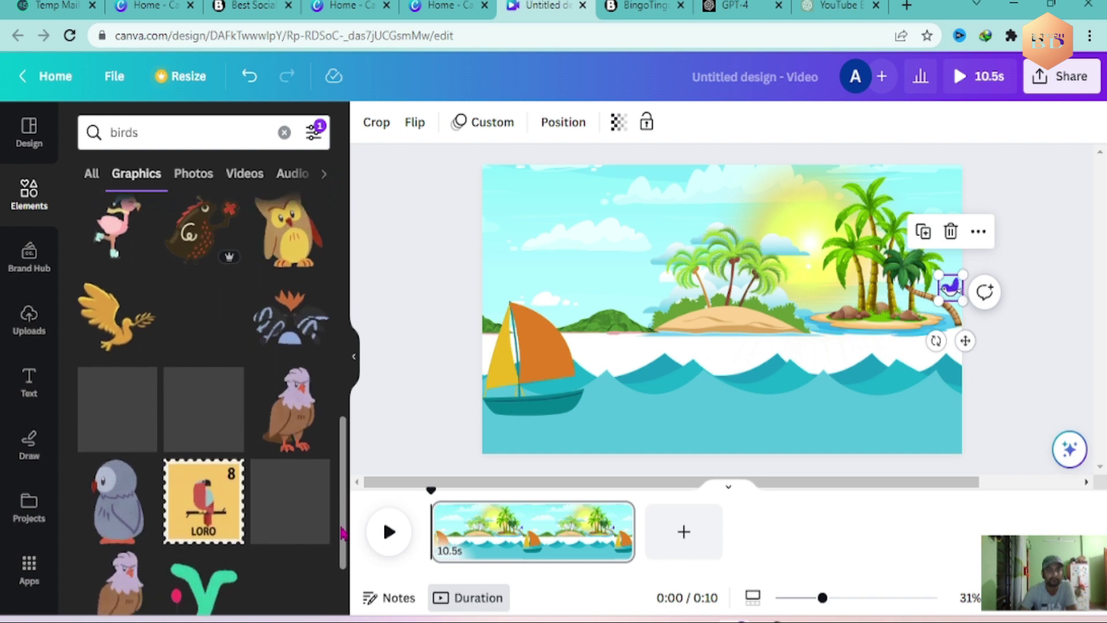
{"action": "left_click_drag", "start_coordinate": [344, 419], "coordinate": [344, 496]}
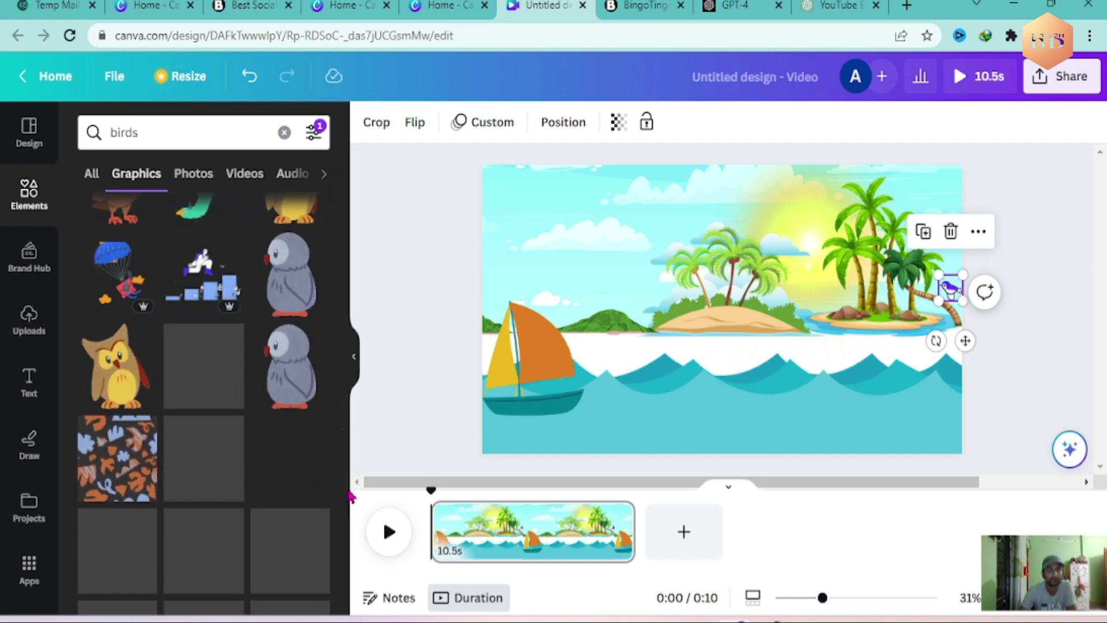
{"action": "left_click", "coordinate": [297, 378]}
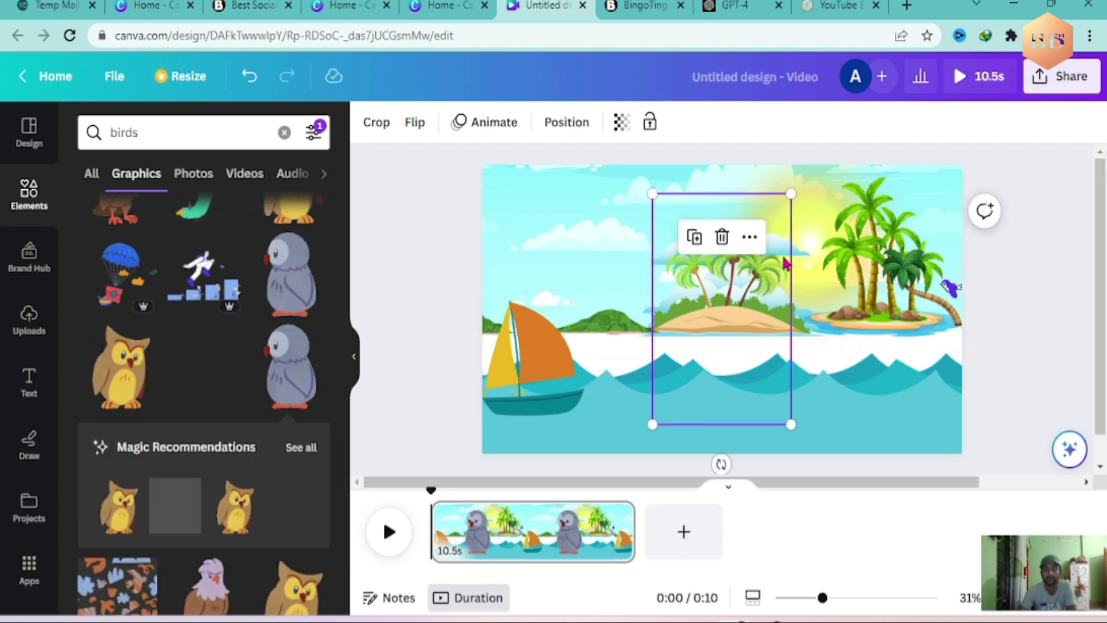
{"action": "left_click_drag", "start_coordinate": [788, 199], "coordinate": [681, 310]}
{"action": "left_click", "coordinate": [1044, 299]}
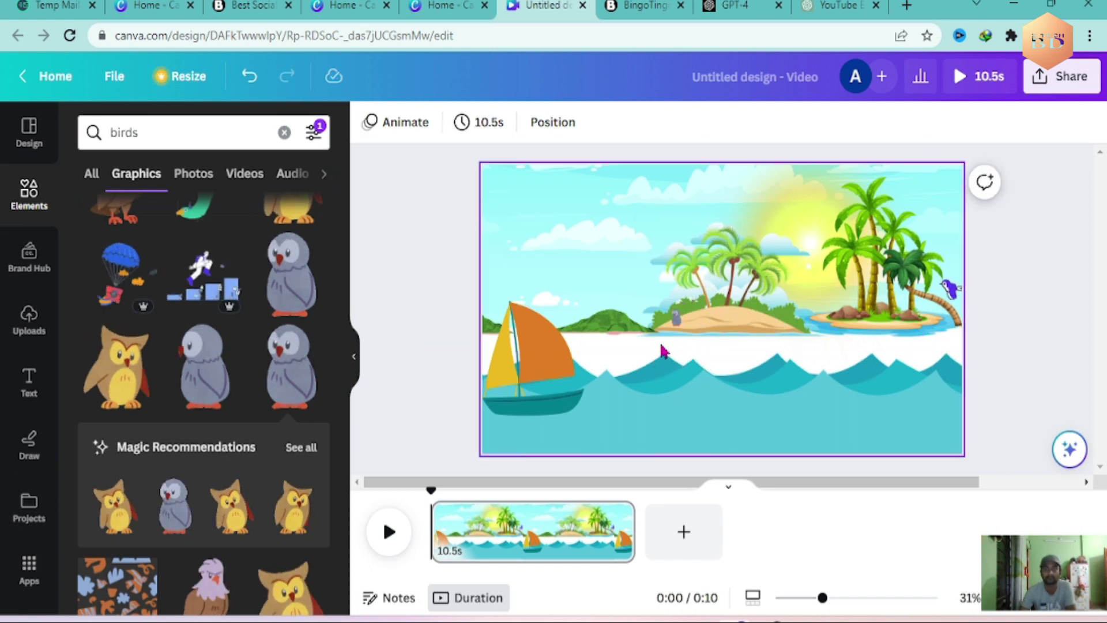
Step: Look through the remaining animated bird graphics
{"action": "scroll", "coordinate": [235, 371], "scroll_direction": "down", "scroll_amount": 4}
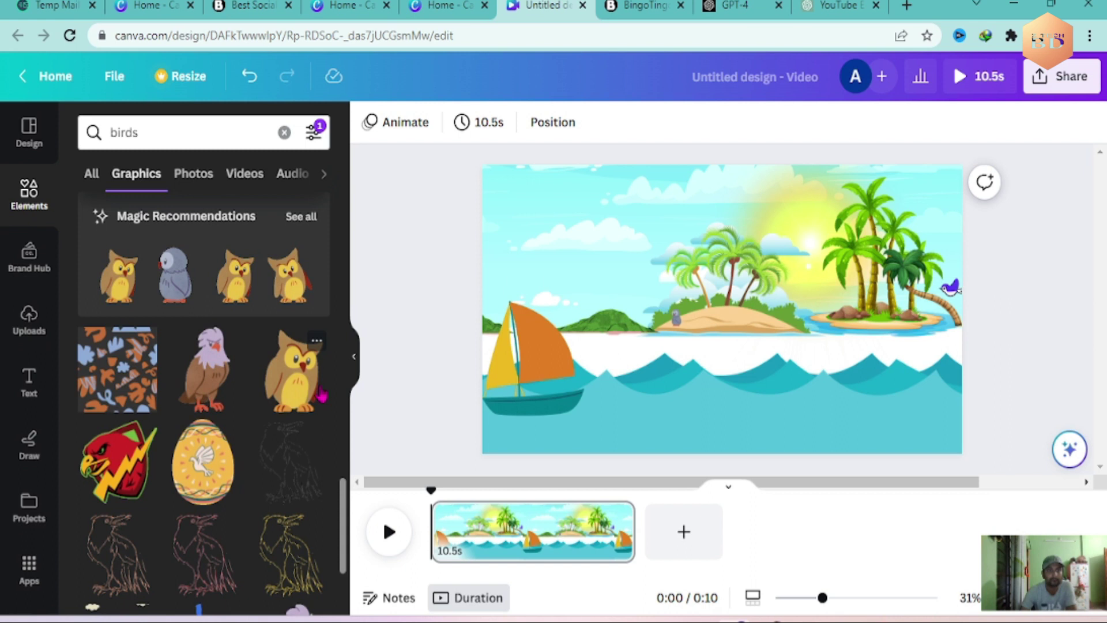
{"action": "scroll", "coordinate": [245, 345], "scroll_direction": "down", "scroll_amount": 7}
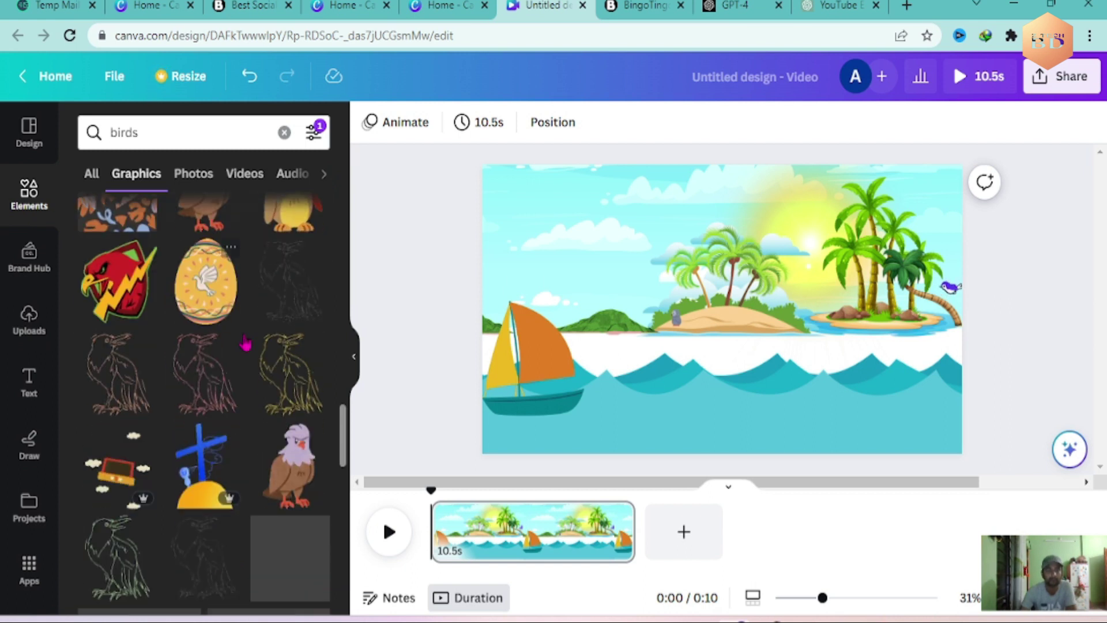
{"action": "scroll", "coordinate": [245, 343], "scroll_direction": "down", "scroll_amount": 8}
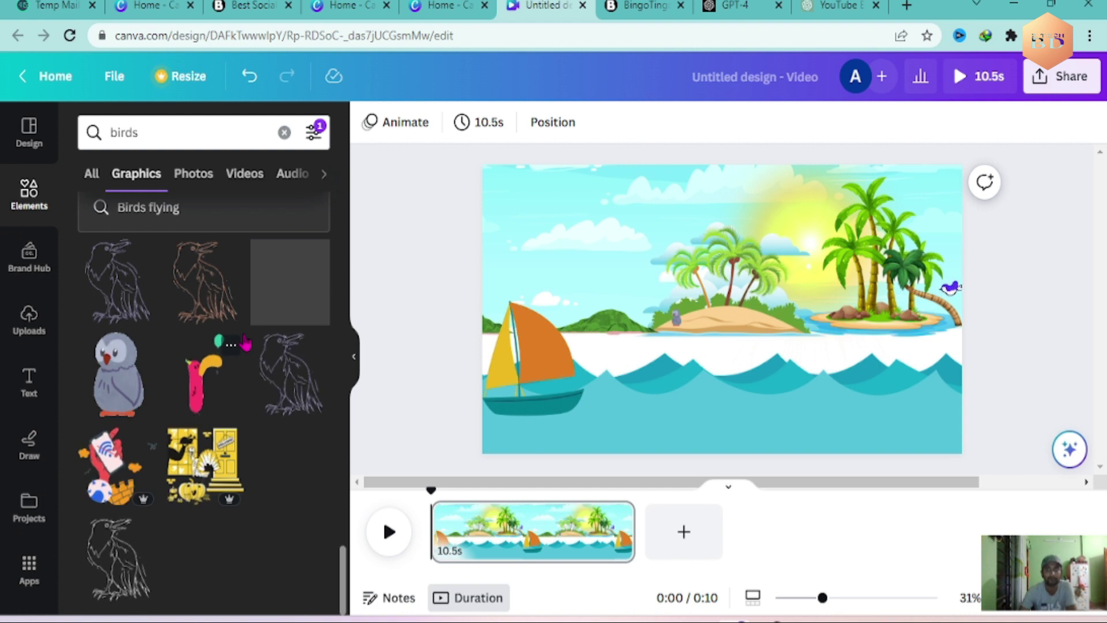
{"action": "scroll", "coordinate": [245, 343], "scroll_direction": "up", "scroll_amount": 5}
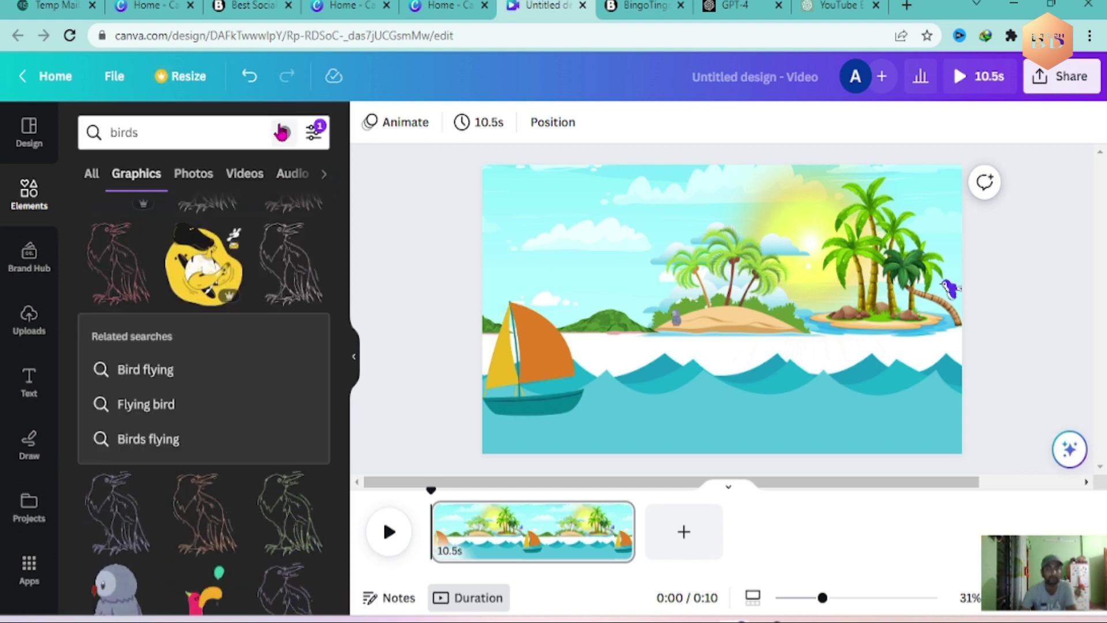
Step: Search the elements for "children" and limit the results to animated graphics
{"action": "left_click", "coordinate": [284, 132]}
{"action": "type", "text": "children"}
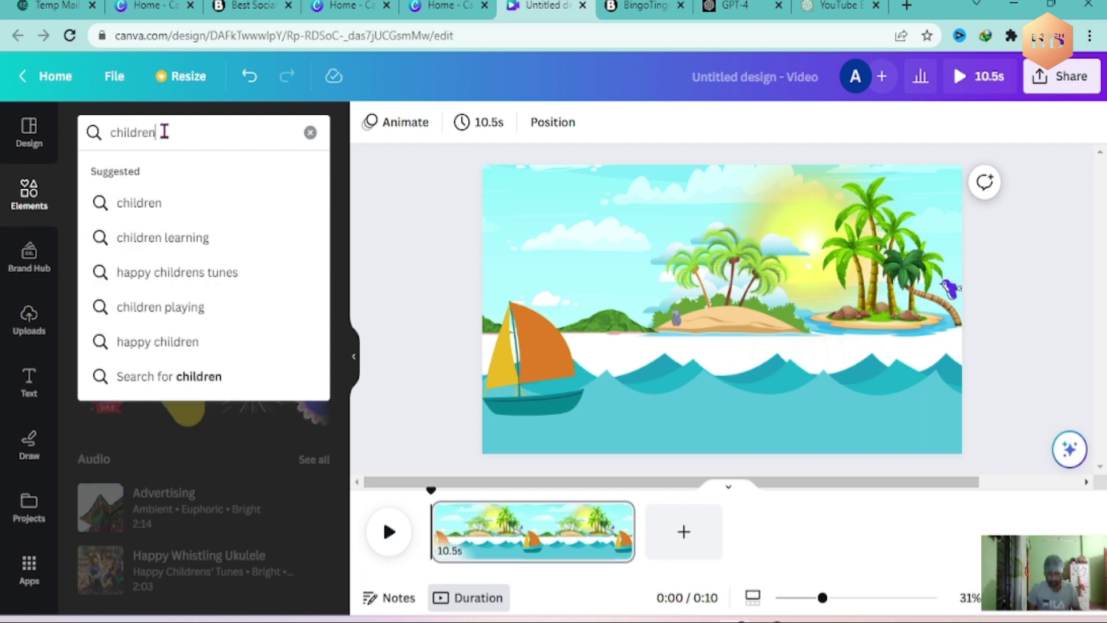
{"action": "key", "text": "Return"}
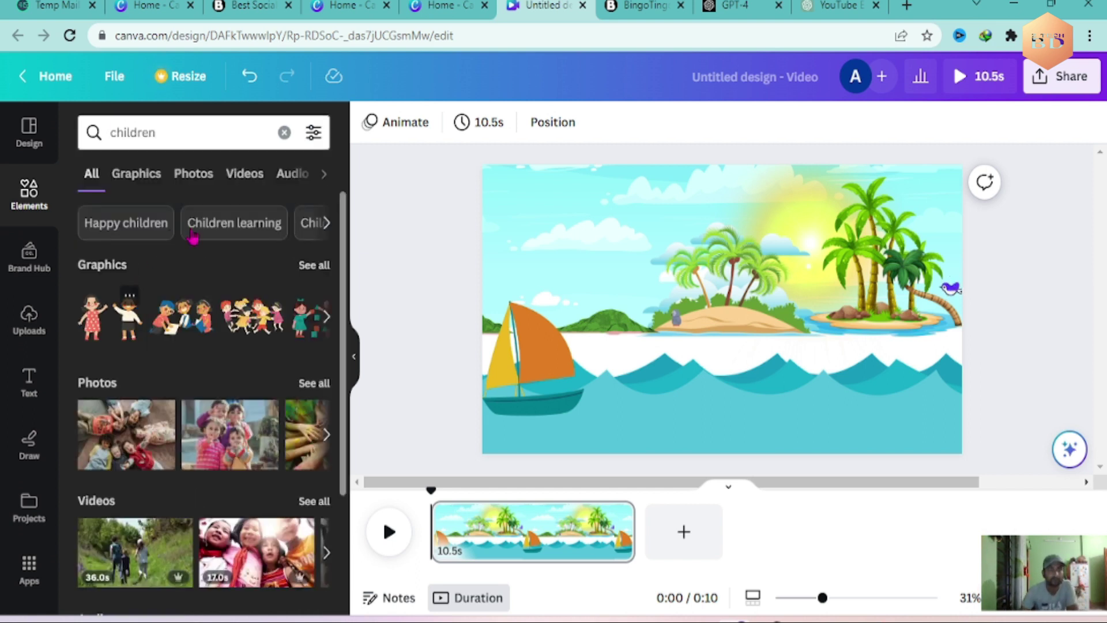
{"action": "left_click", "coordinate": [137, 175]}
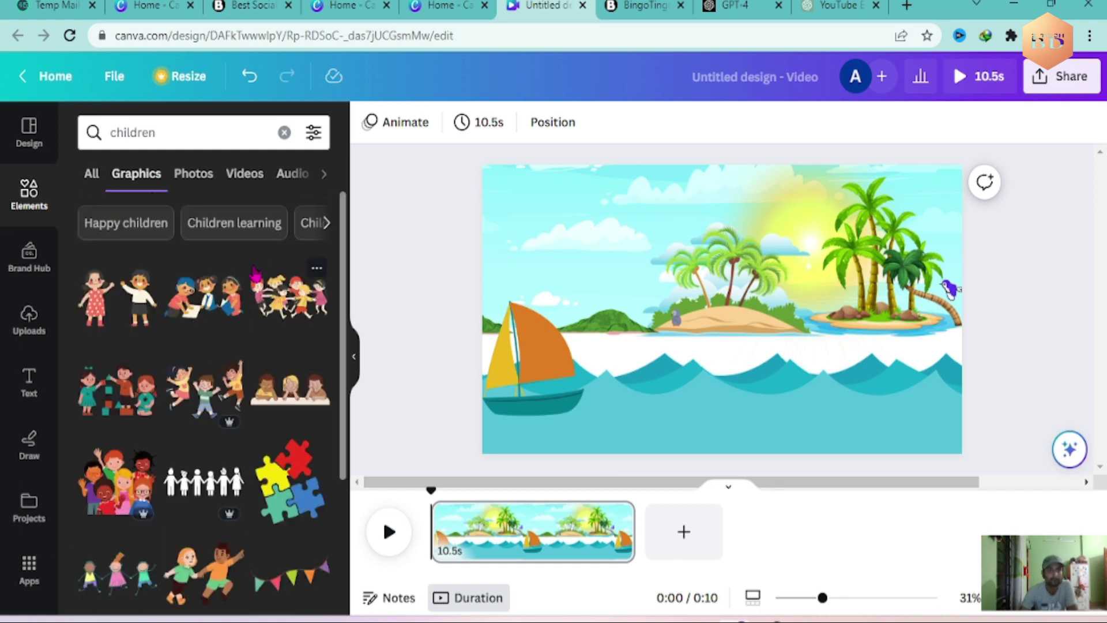
{"action": "left_click", "coordinate": [312, 134]}
{"action": "scroll", "coordinate": [253, 329], "scroll_direction": "down", "scroll_amount": 3}
{"action": "left_click", "coordinate": [221, 278]}
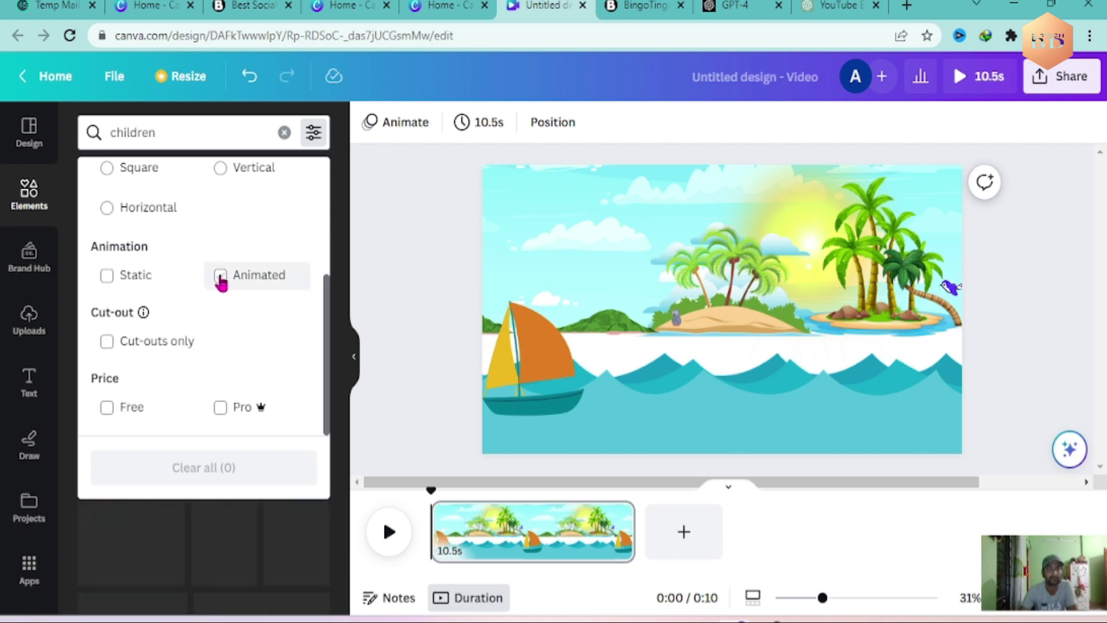
{"action": "left_click", "coordinate": [313, 133]}
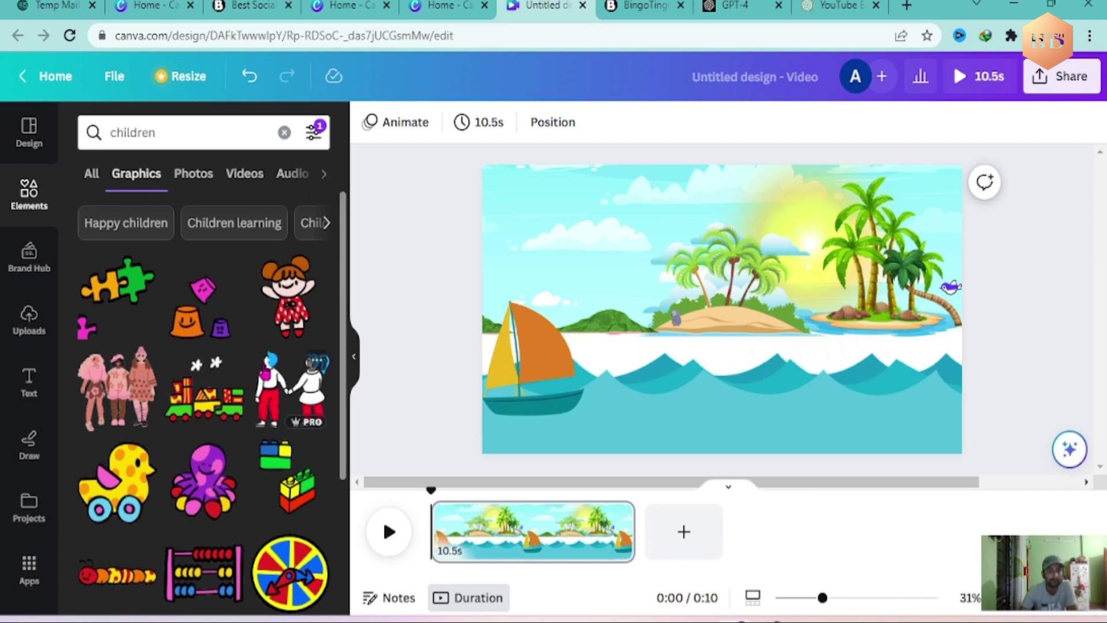
Step: Look through the animated children graphics and refine the search to "children walking"
{"action": "scroll", "coordinate": [252, 374], "scroll_direction": "down", "scroll_amount": 10}
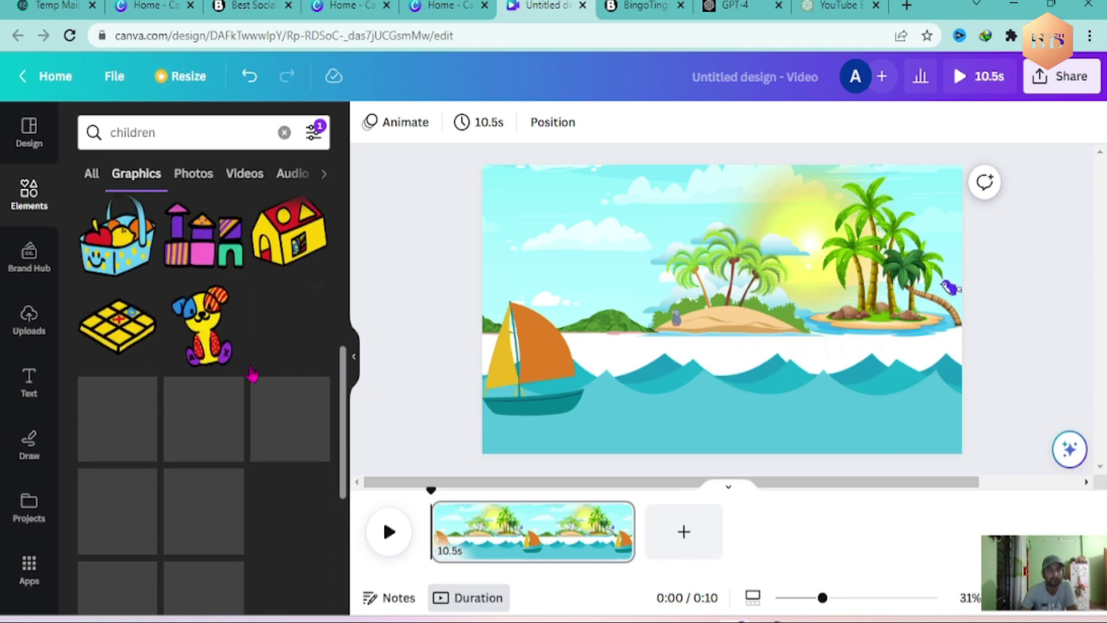
{"action": "scroll", "coordinate": [251, 374], "scroll_direction": "down", "scroll_amount": 5}
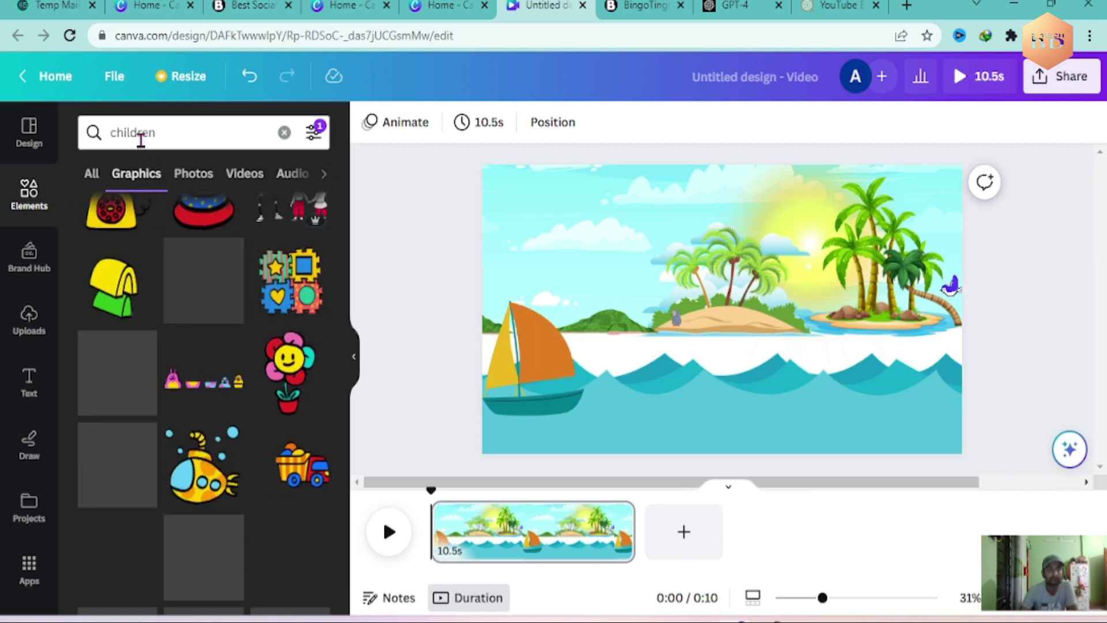
{"action": "left_click", "coordinate": [169, 133]}
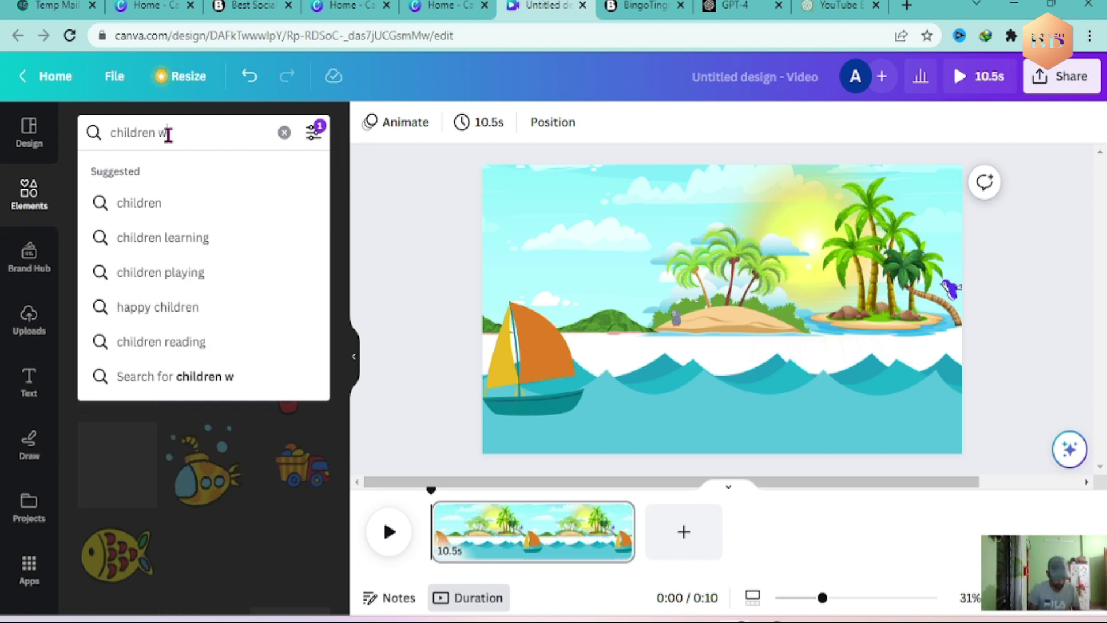
{"action": "type", "text": "walking"}
{"action": "key", "text": "Return"}
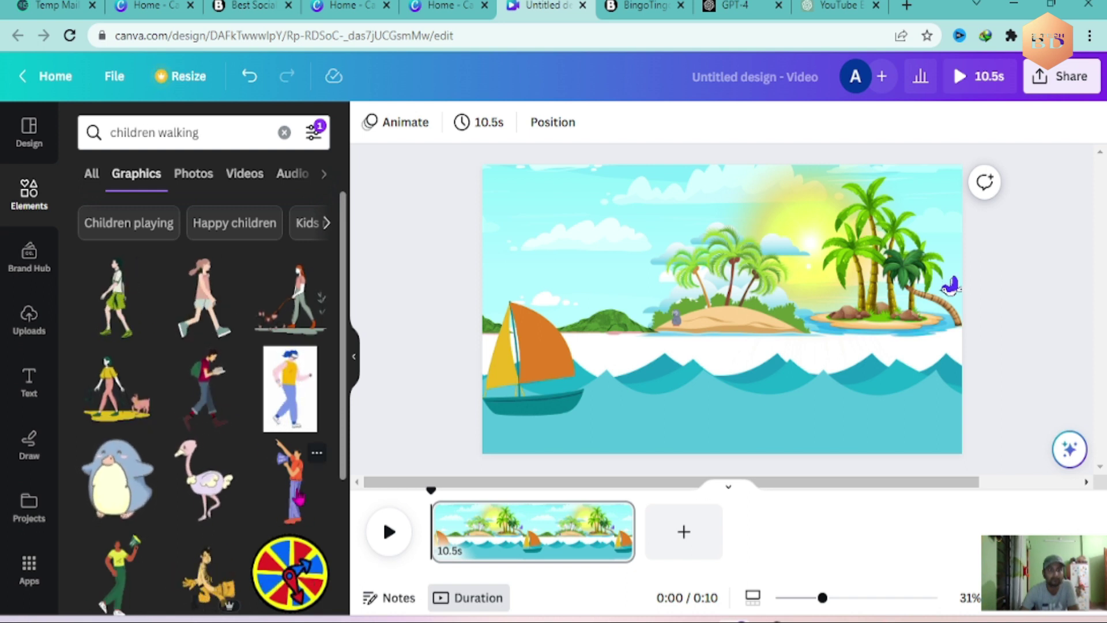
Step: Add the graphic of the person with a megaphone, shrink it and place it at the page's right edge below the purple bird
{"action": "left_click", "coordinate": [277, 505]}
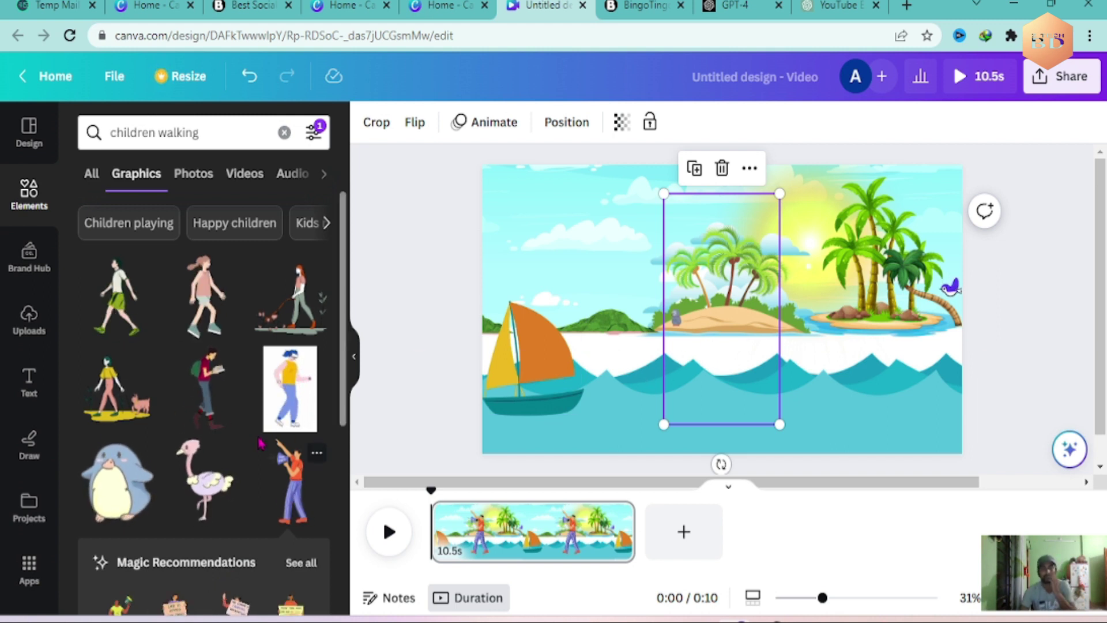
{"action": "left_click_drag", "start_coordinate": [779, 193], "coordinate": [699, 352]}
{"action": "left_click_drag", "start_coordinate": [682, 389], "coordinate": [946, 314]}
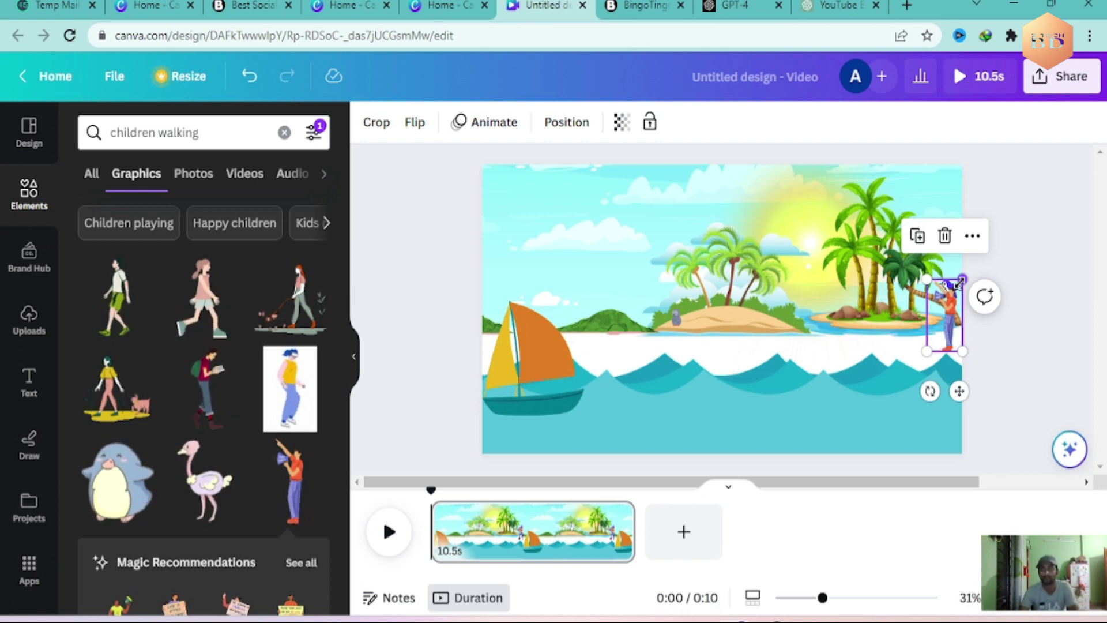
{"action": "left_click_drag", "start_coordinate": [963, 281], "coordinate": [953, 299]}
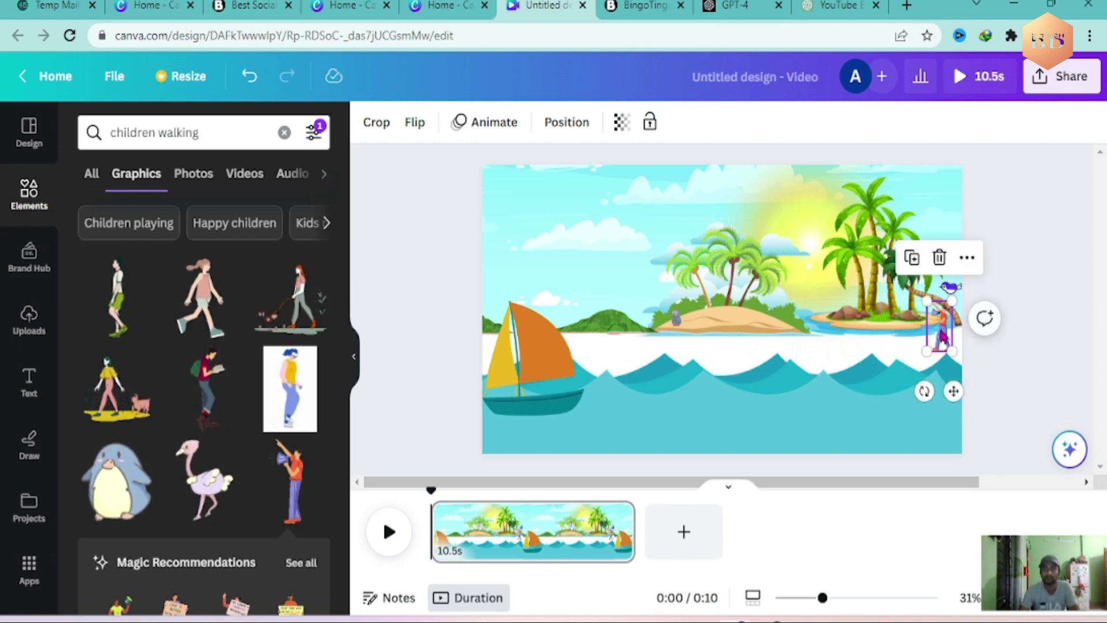
{"action": "left_click_drag", "start_coordinate": [942, 337], "coordinate": [954, 337]}
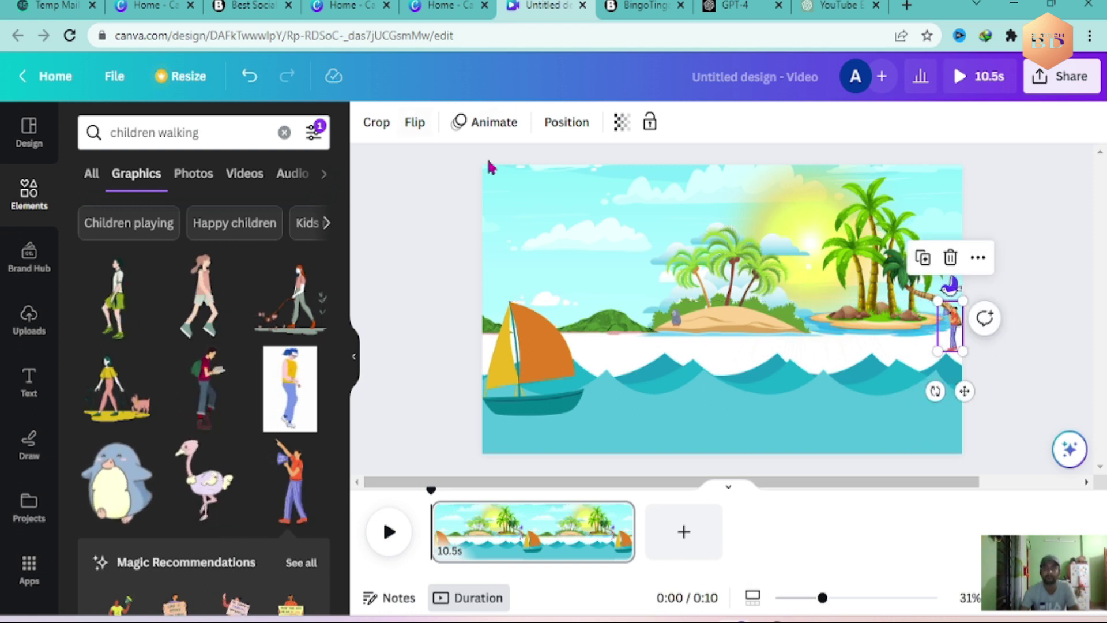
Step: Apply the Drift animation to the person with the megaphone
{"action": "left_click", "coordinate": [519, 123]}
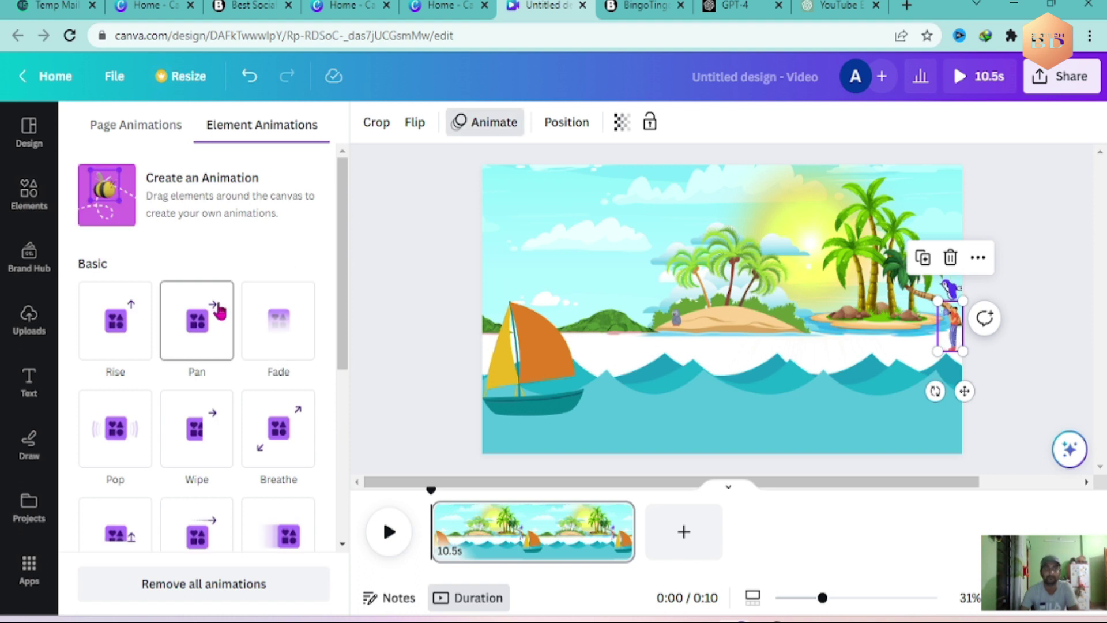
{"action": "scroll", "coordinate": [216, 346], "scroll_direction": "down", "scroll_amount": 4}
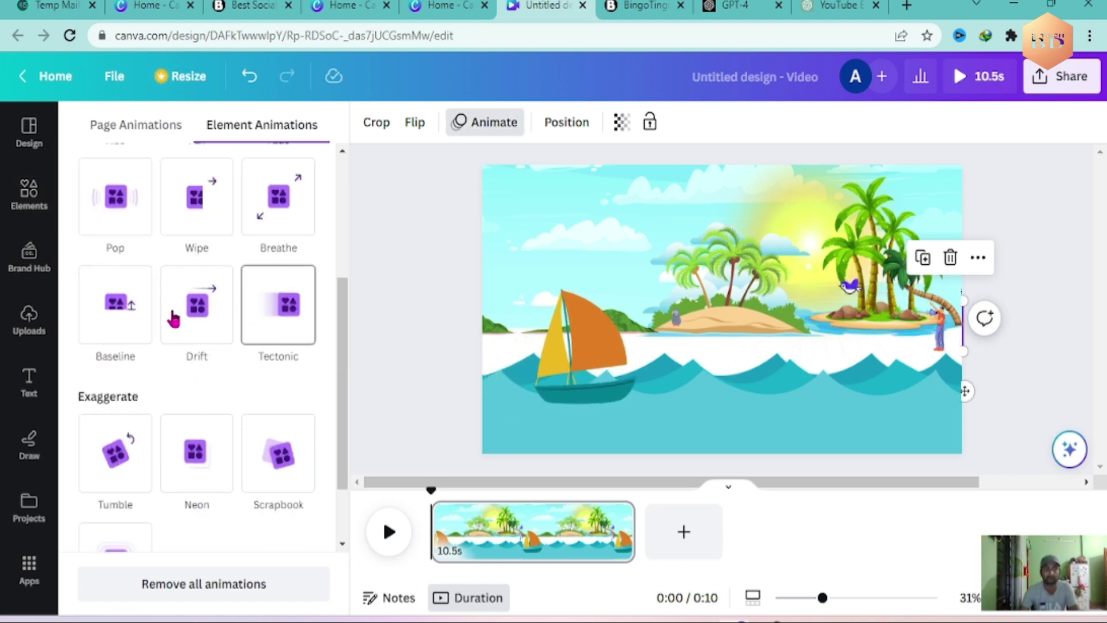
{"action": "left_click", "coordinate": [203, 311]}
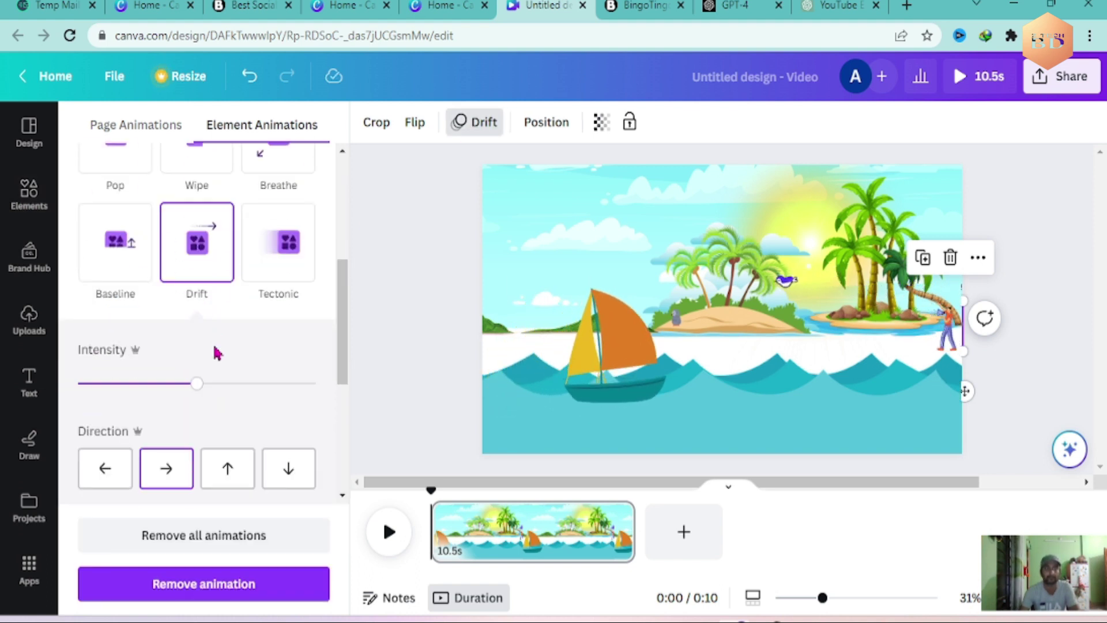
Step: Create a custom animation that moves the person with the megaphone from the page's right edge across to the middle island
{"action": "scroll", "coordinate": [207, 346], "scroll_direction": "up", "scroll_amount": 5}
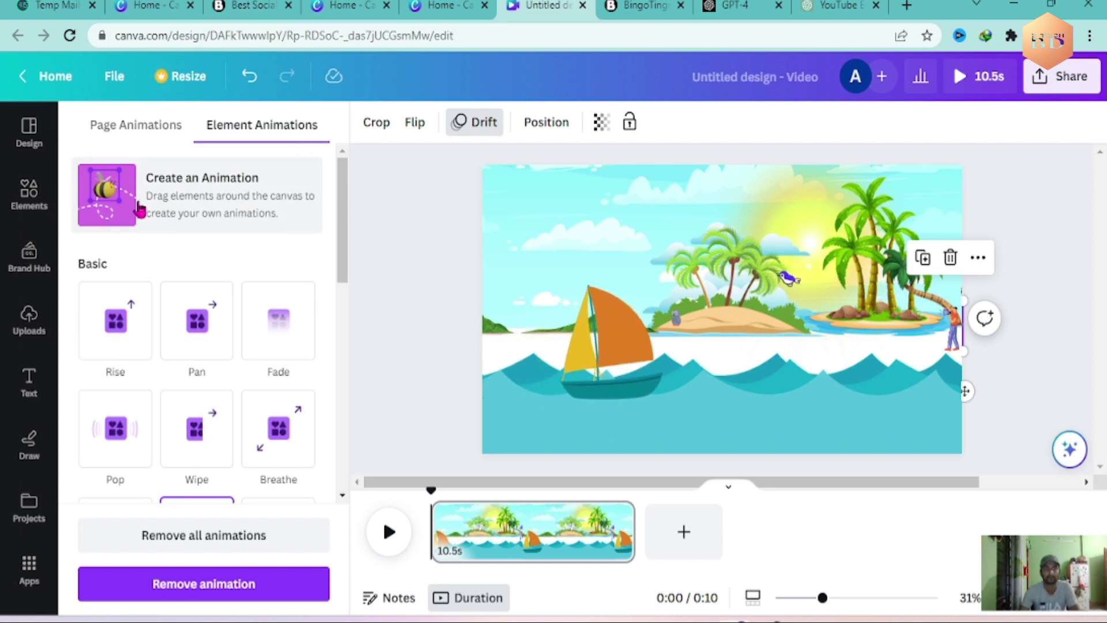
{"action": "left_click", "coordinate": [110, 173]}
{"action": "left_click_drag", "start_coordinate": [951, 338], "coordinate": [687, 325]}
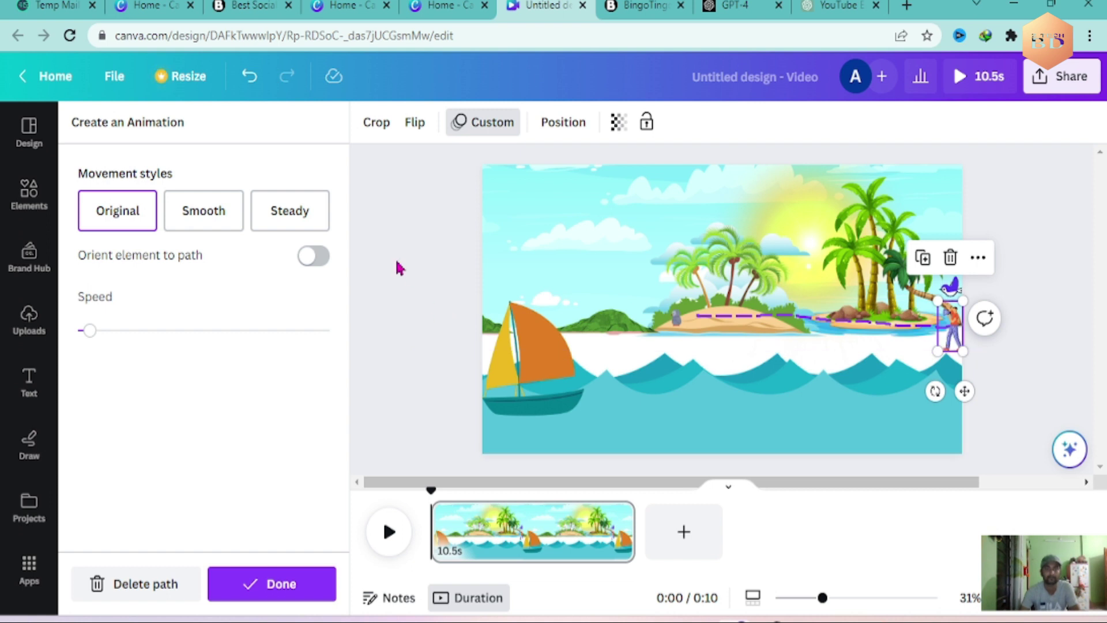
Step: Search the elements for "children walking" again and filter the results to animated ones only
{"action": "left_click", "coordinate": [29, 192]}
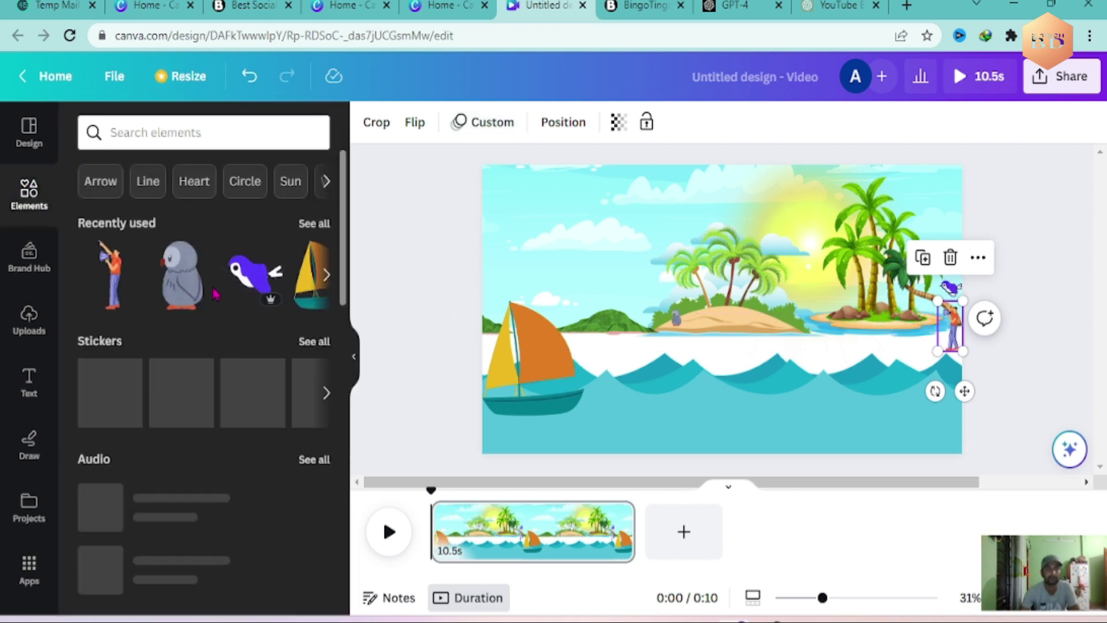
{"action": "left_click", "coordinate": [183, 132]}
{"action": "left_click", "coordinate": [147, 210]}
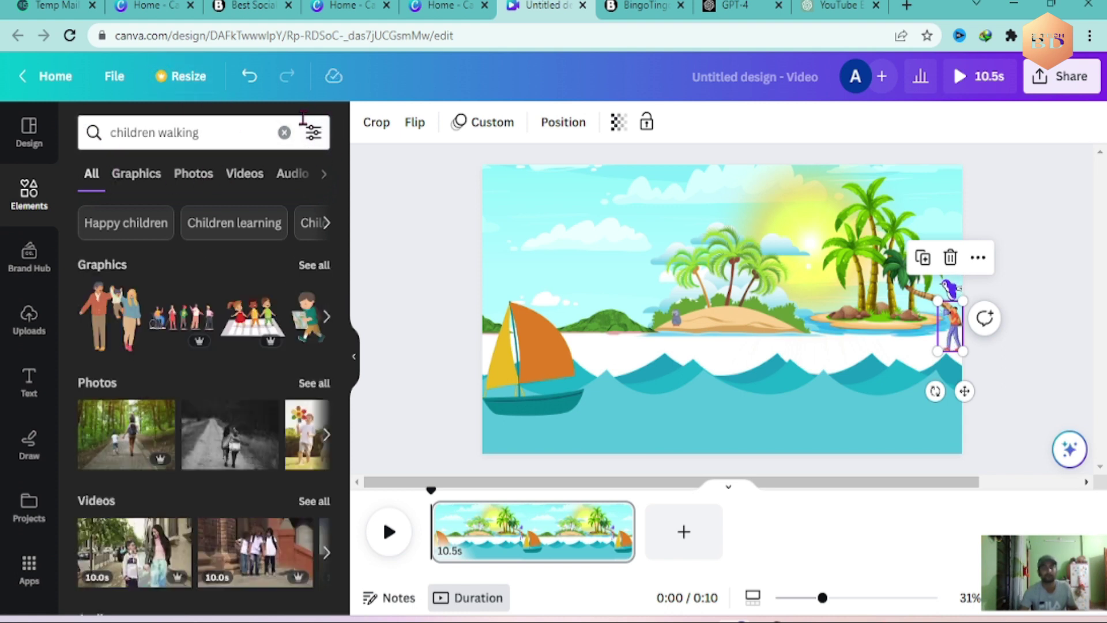
{"action": "left_click", "coordinate": [313, 132]}
{"action": "scroll", "coordinate": [240, 346], "scroll_direction": "down", "scroll_amount": 3}
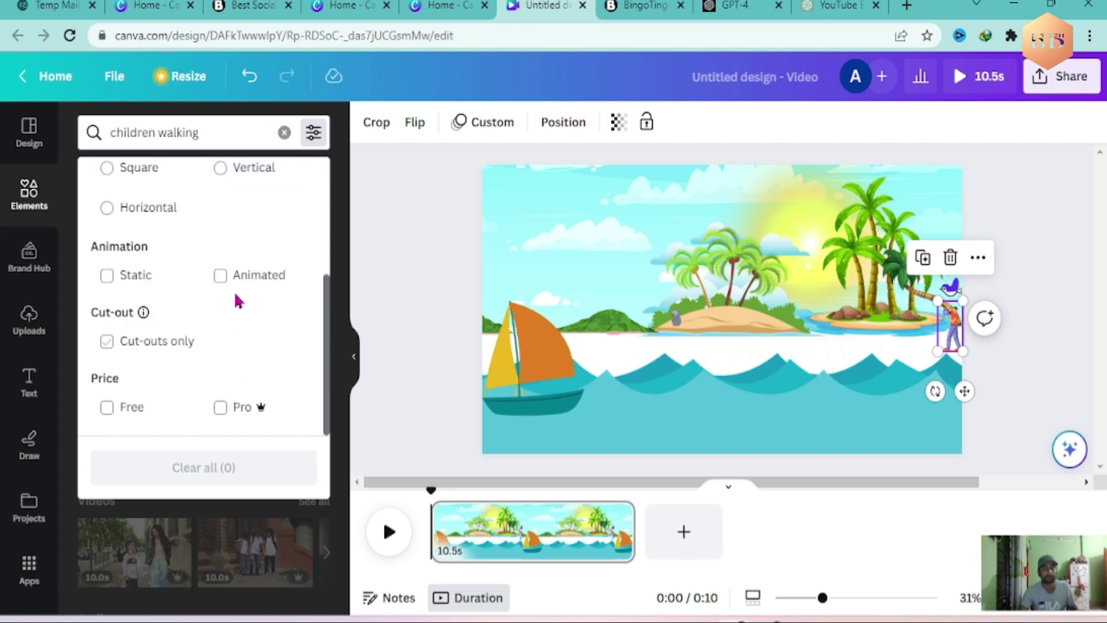
{"action": "left_click", "coordinate": [221, 276]}
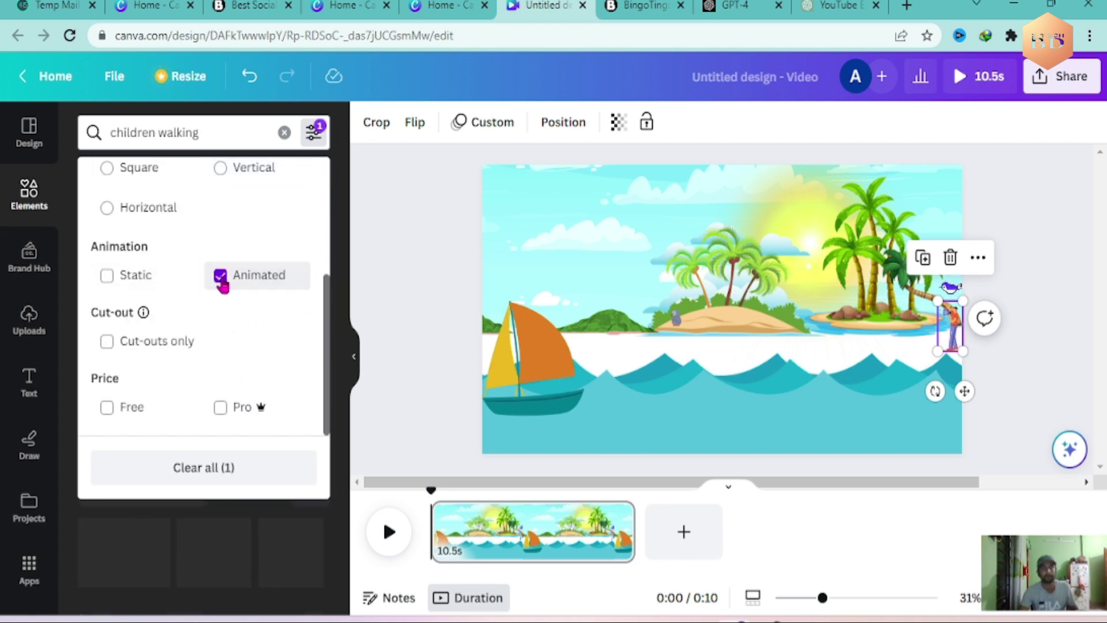
{"action": "left_click", "coordinate": [318, 136]}
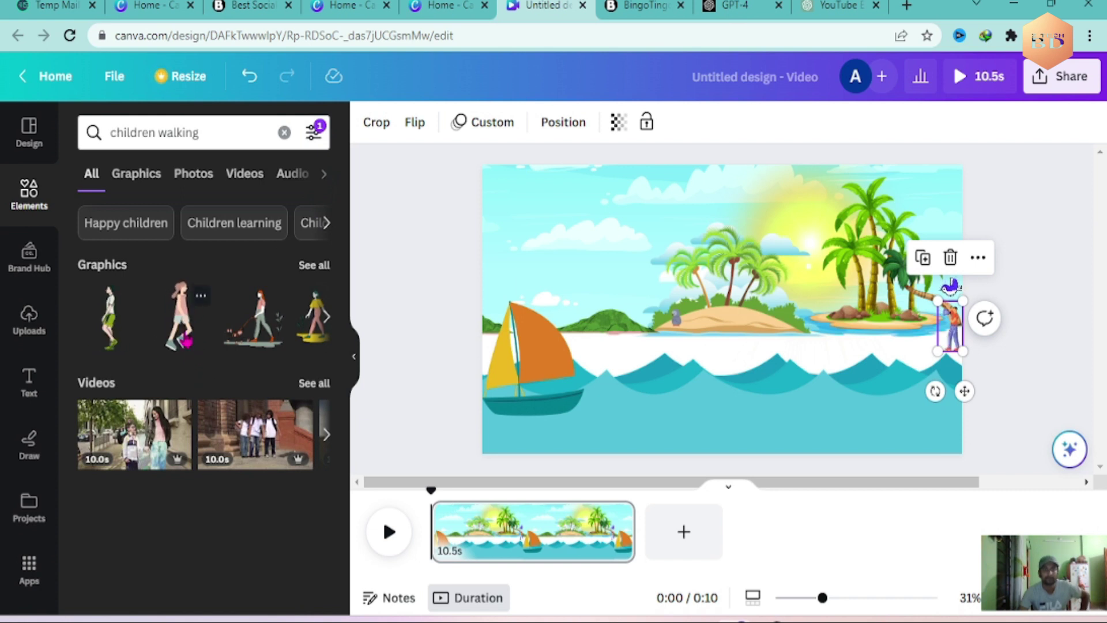
Step: Add the walking girl graphic, shrink it to a small size and place it on the shoreline between the sailing boat and the middle island
{"action": "left_click", "coordinate": [183, 337]}
{"action": "left_click_drag", "start_coordinate": [795, 197], "coordinate": [597, 325]}
{"action": "left_click_drag", "start_coordinate": [612, 287], "coordinate": [611, 312]}
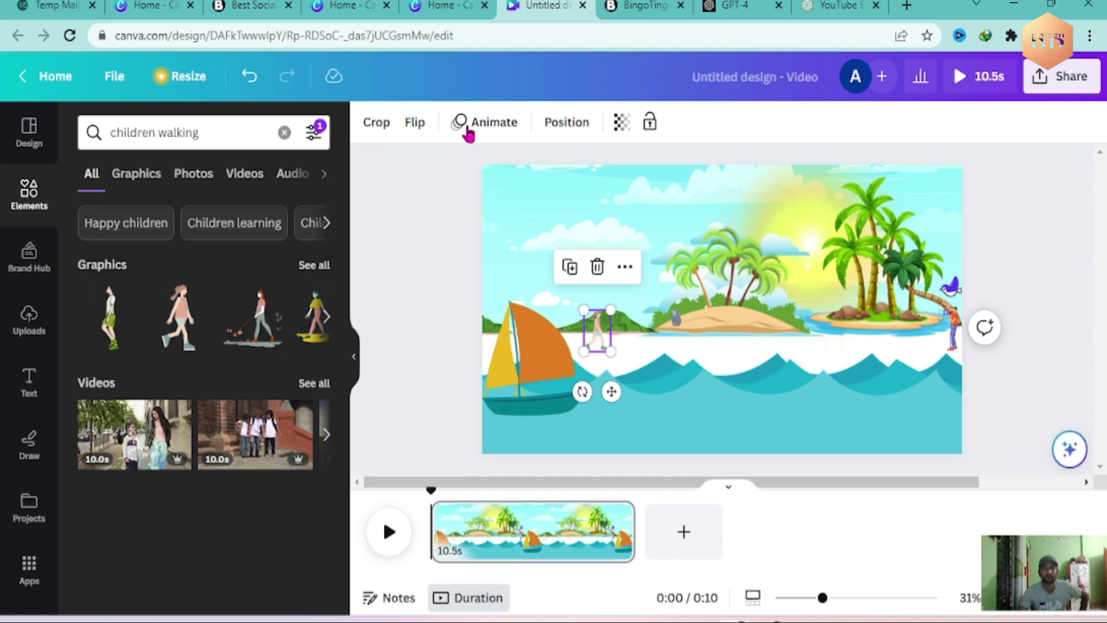
Step: Apply the Drift animation to the walking girl
{"action": "left_click", "coordinate": [494, 122]}
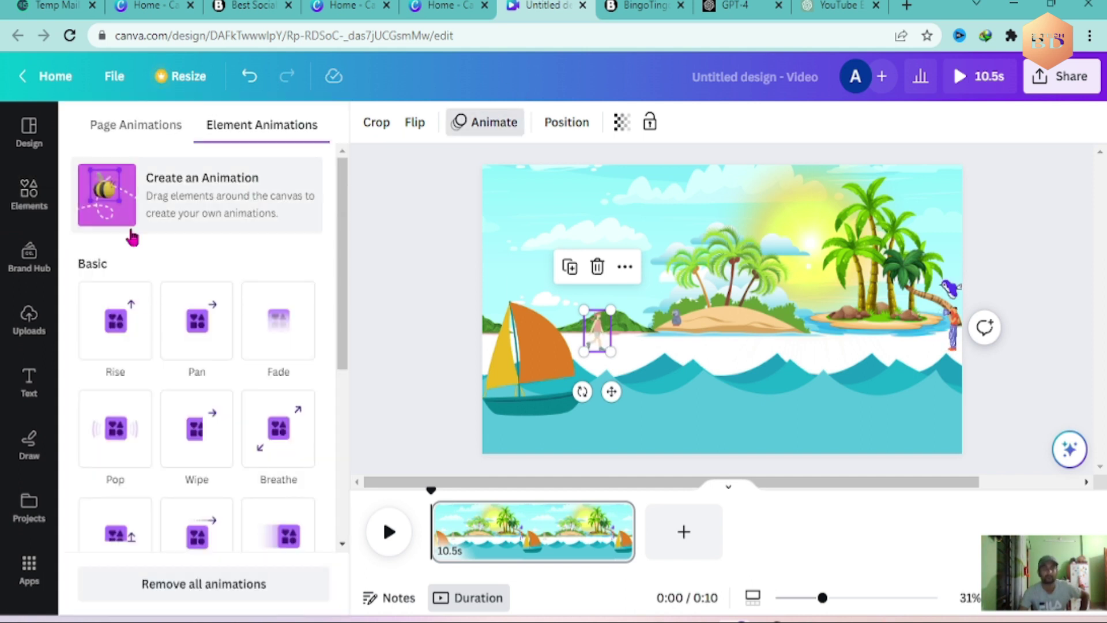
{"action": "scroll", "coordinate": [132, 237], "scroll_direction": "down", "scroll_amount": 5}
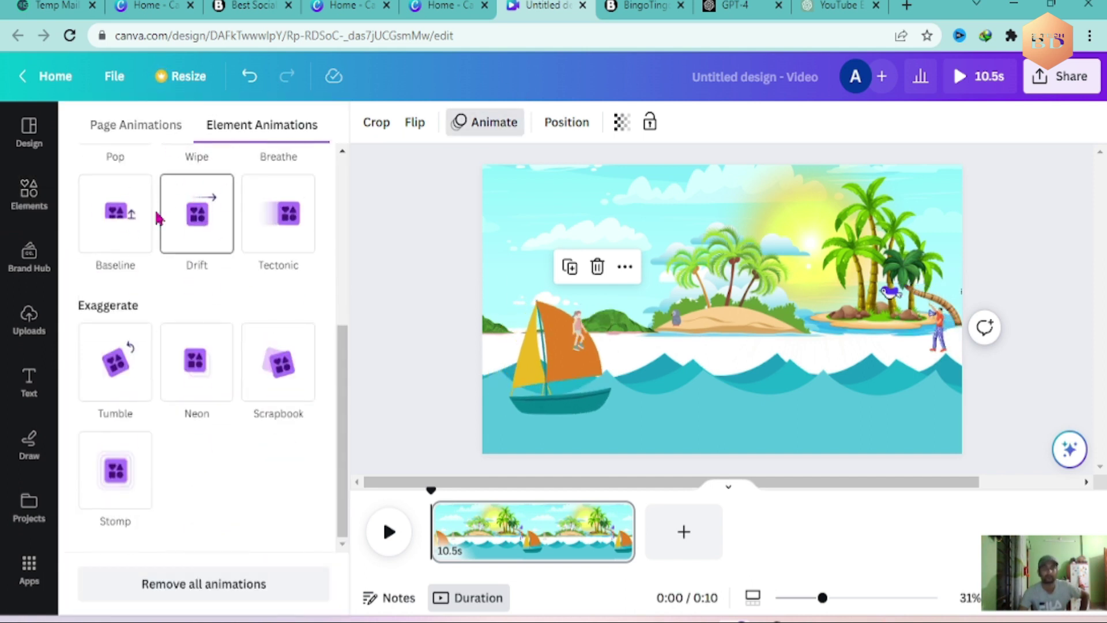
{"action": "left_click", "coordinate": [165, 224]}
{"action": "scroll", "coordinate": [187, 213], "scroll_direction": "up", "scroll_amount": 3}
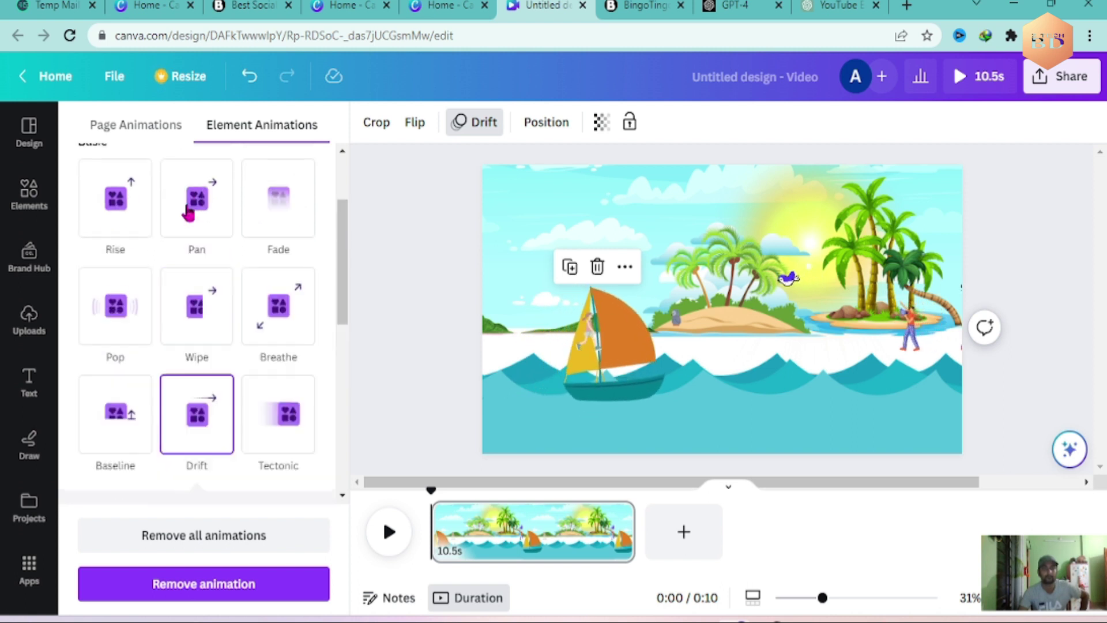
Step: Create a custom animation that moves the walking girl along the shoreline from her starting spot to the page's right edge
{"action": "scroll", "coordinate": [187, 213], "scroll_direction": "up", "scroll_amount": 3}
{"action": "left_click", "coordinate": [86, 199]}
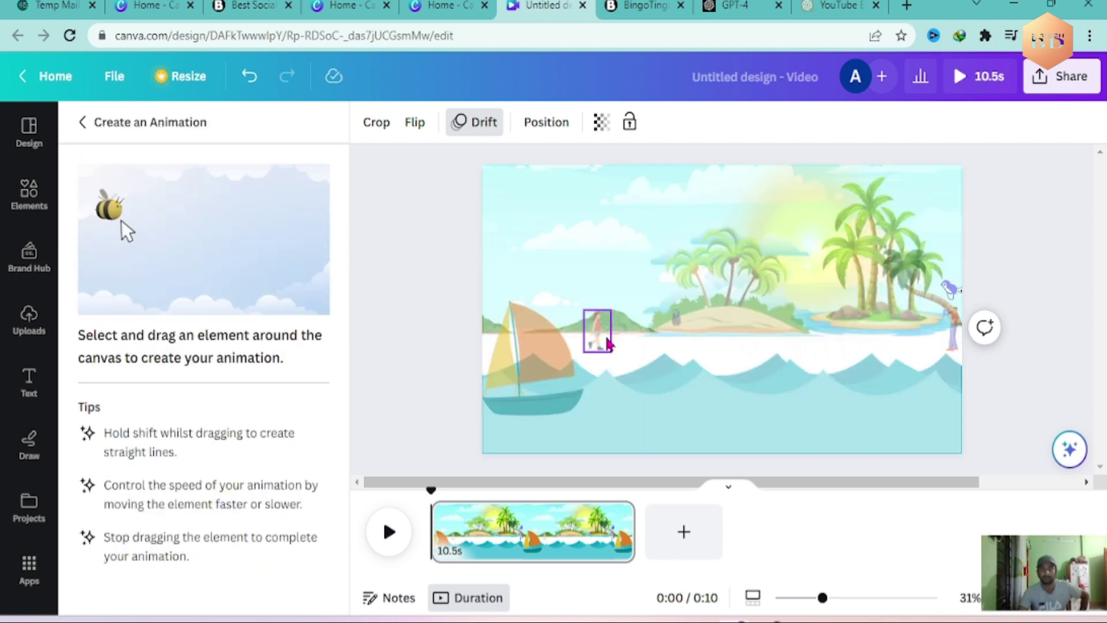
{"action": "left_click_drag", "start_coordinate": [600, 341], "coordinate": [873, 343]}
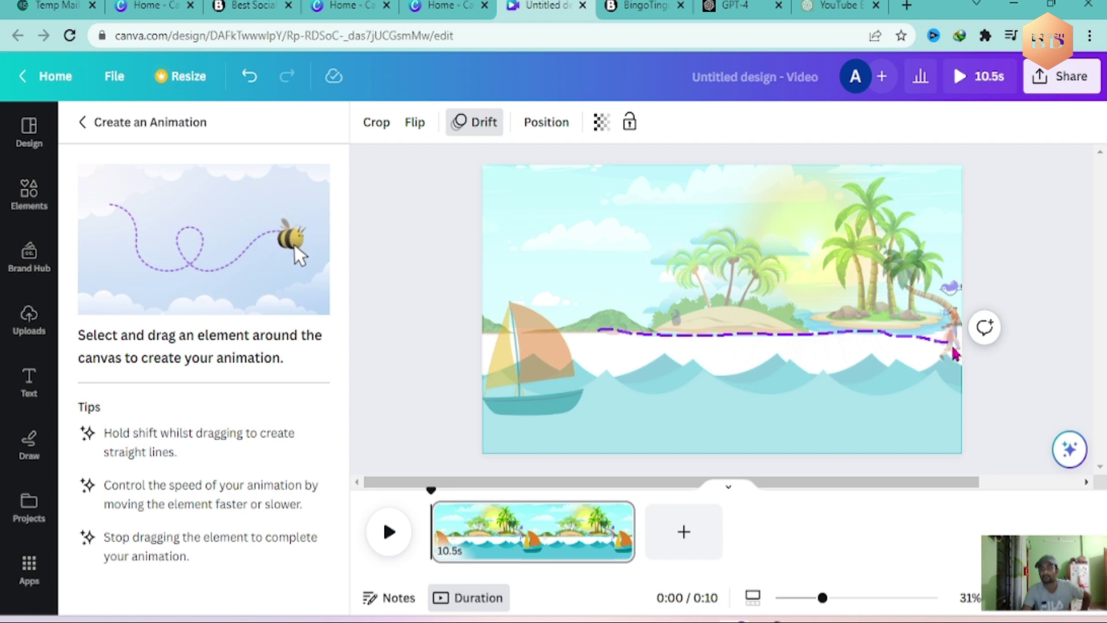
{"action": "left_click_drag", "start_coordinate": [953, 354], "coordinate": [954, 353]}
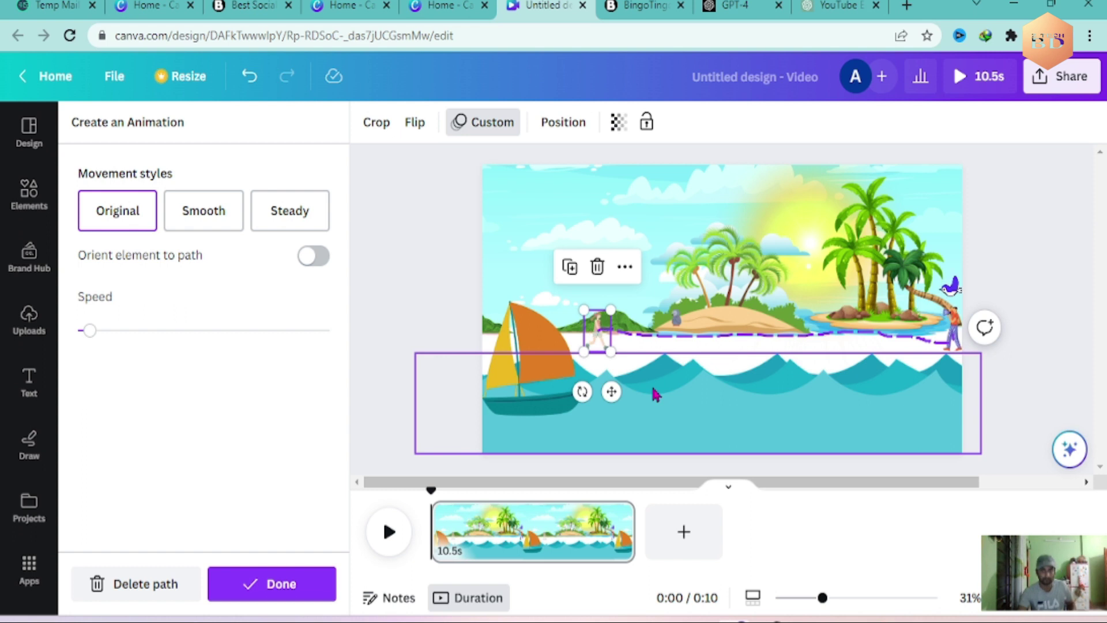
Step: Move the sailing boat slightly down, shrink it to about two thirds of its size and play the video
{"action": "left_click", "coordinate": [539, 379]}
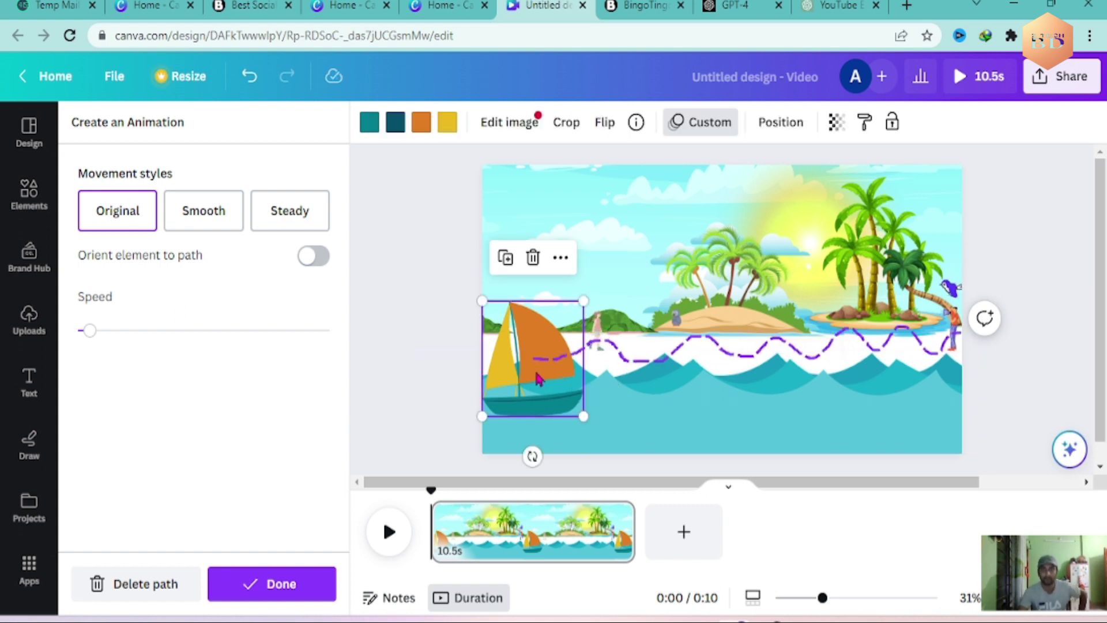
{"action": "left_click_drag", "start_coordinate": [536, 378], "coordinate": [539, 385]}
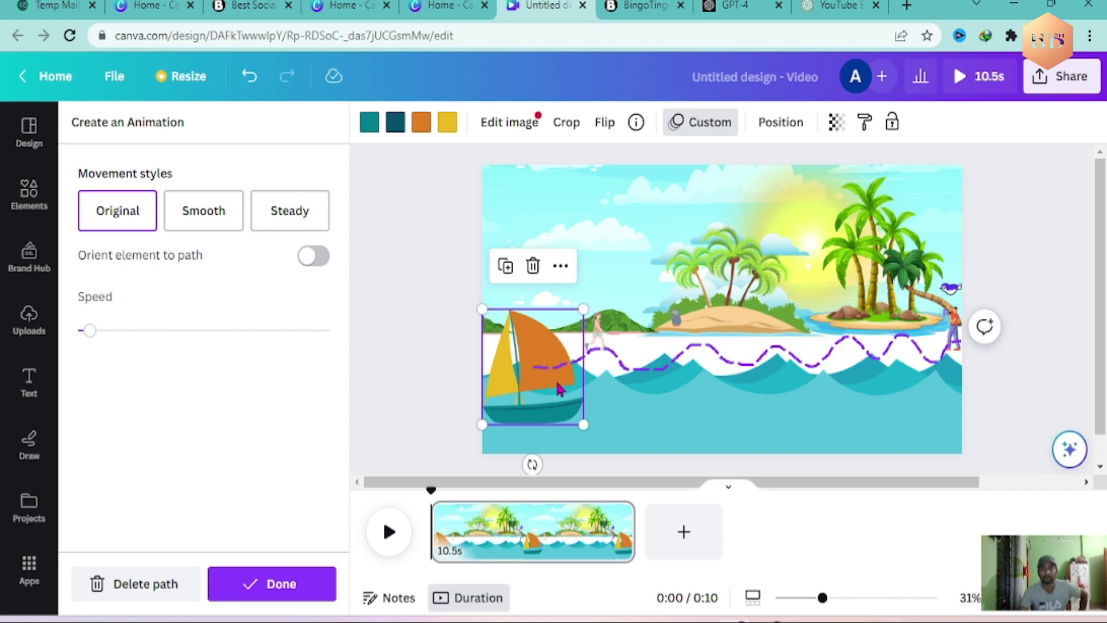
{"action": "left_click_drag", "start_coordinate": [581, 311], "coordinate": [547, 350]}
{"action": "left_click", "coordinate": [390, 533]}
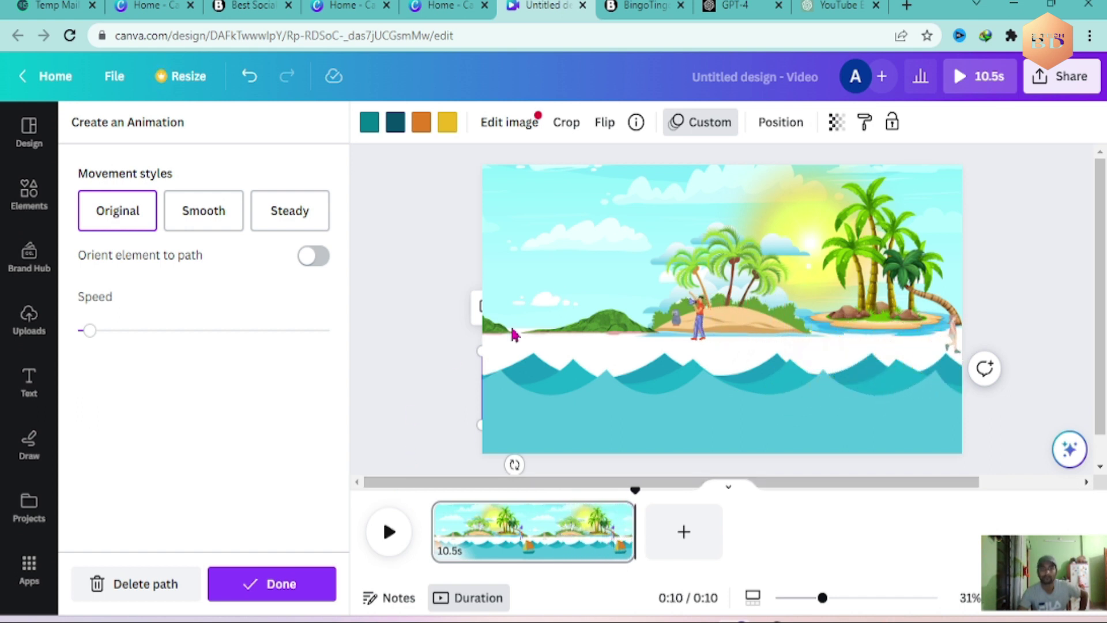
Step: Add a heading reading "How to make animated video using Canva" and widen its text box toward the page's right edge
{"action": "left_click", "coordinate": [31, 381]}
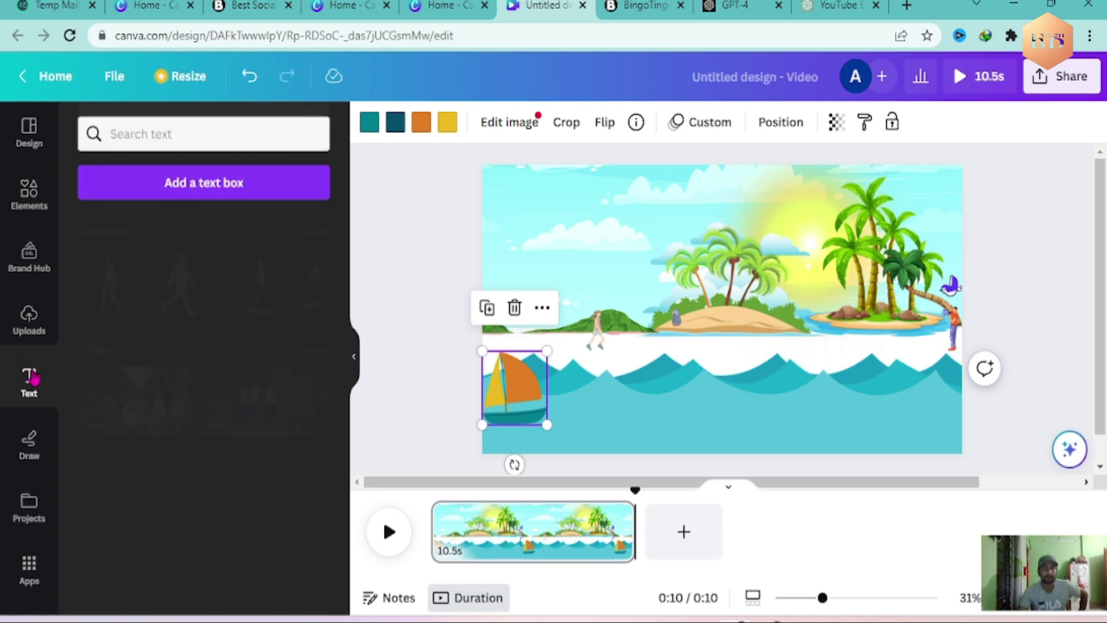
{"action": "left_click", "coordinate": [203, 356]}
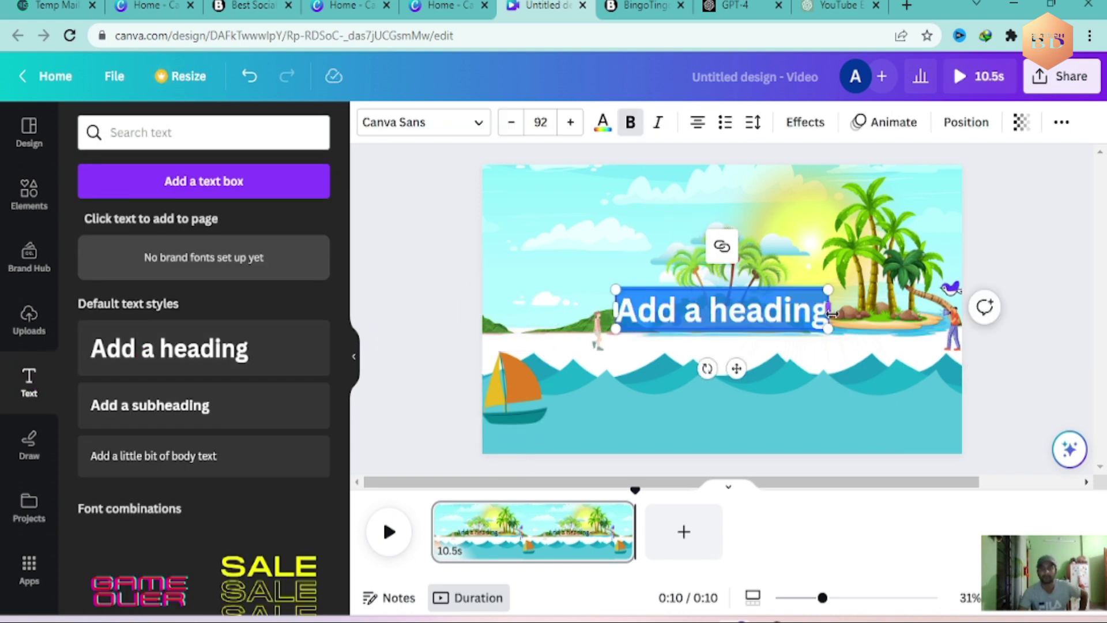
{"action": "left_click_drag", "start_coordinate": [828, 310], "coordinate": [859, 311]}
{"action": "key", "text": "BackSpace"}
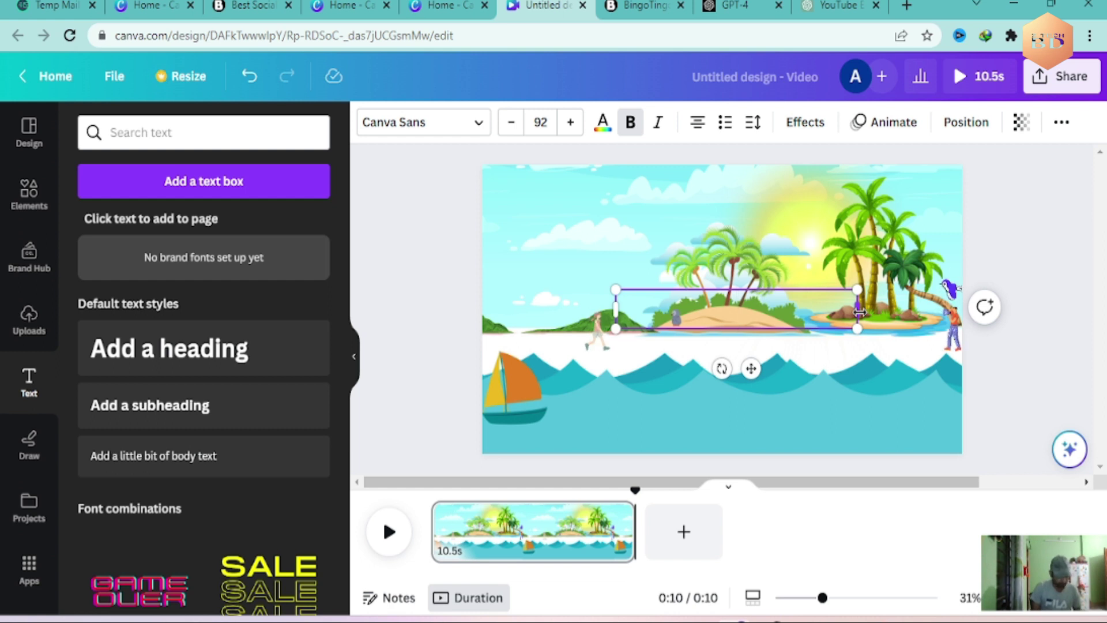
{"action": "type", "text": "How to"}
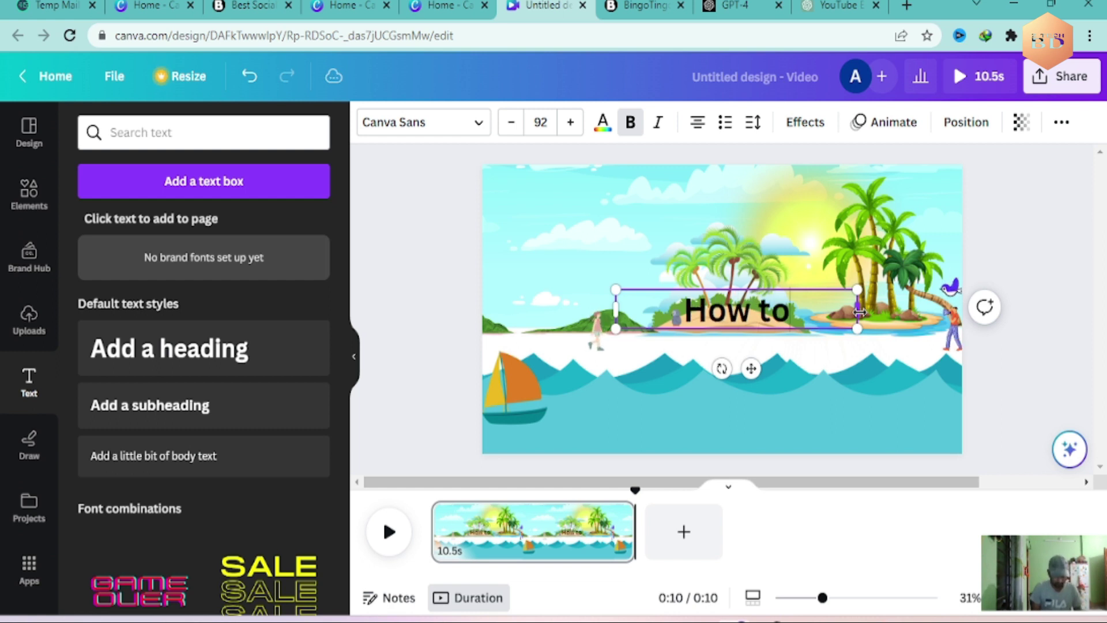
{"action": "type", "text": " make a"}
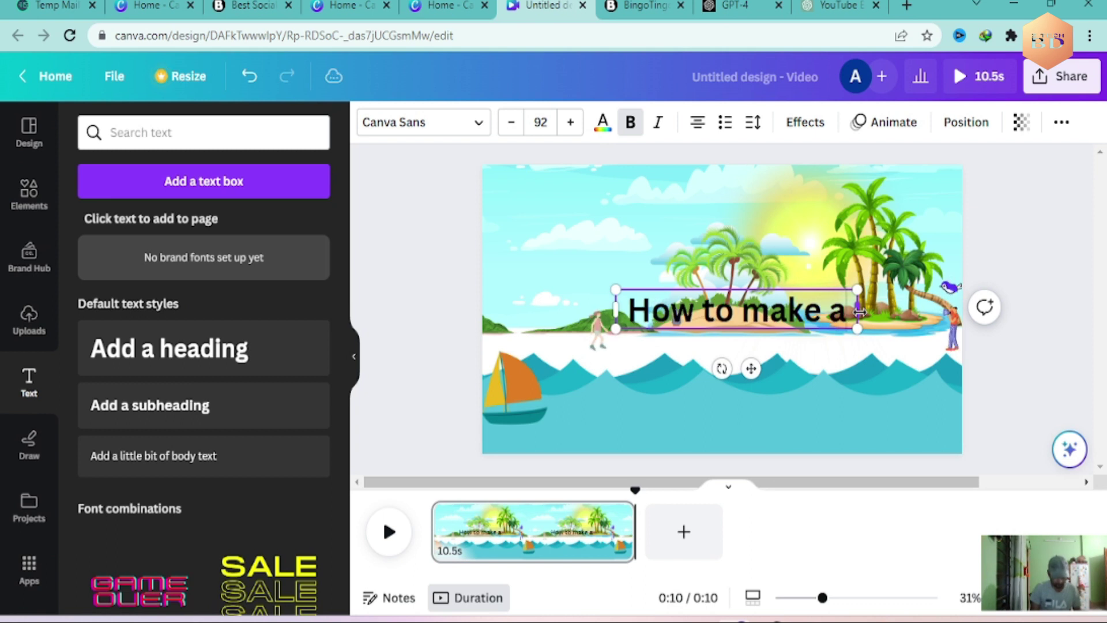
{"action": "type", "text": "nimated v"}
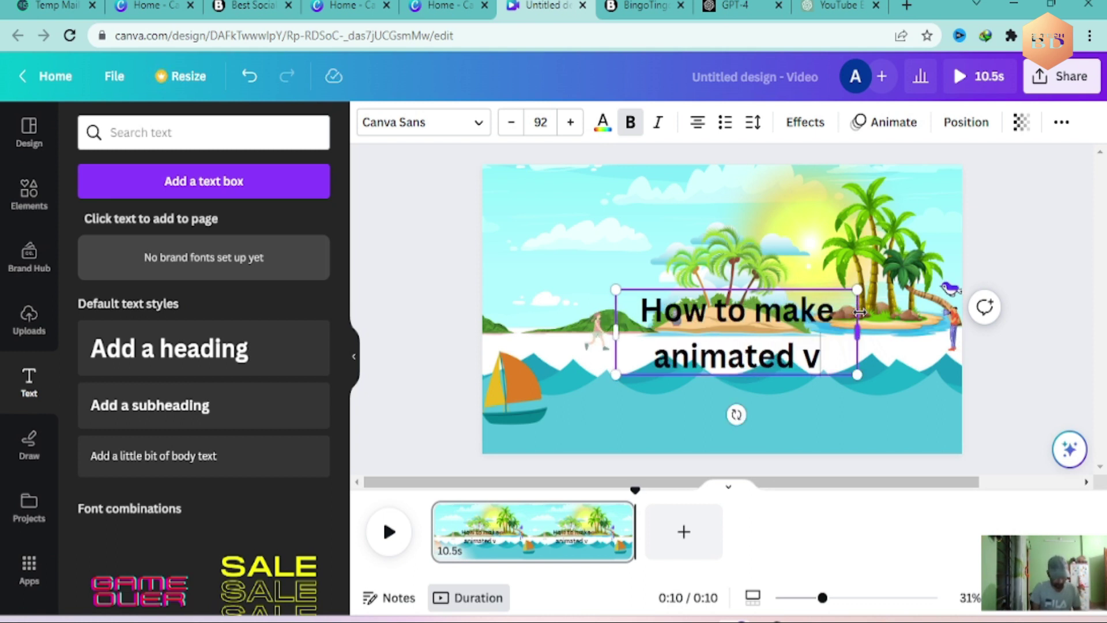
{"action": "type", "text": "ideo using Canva"}
{"action": "left_click_drag", "start_coordinate": [857, 356], "coordinate": [938, 356]}
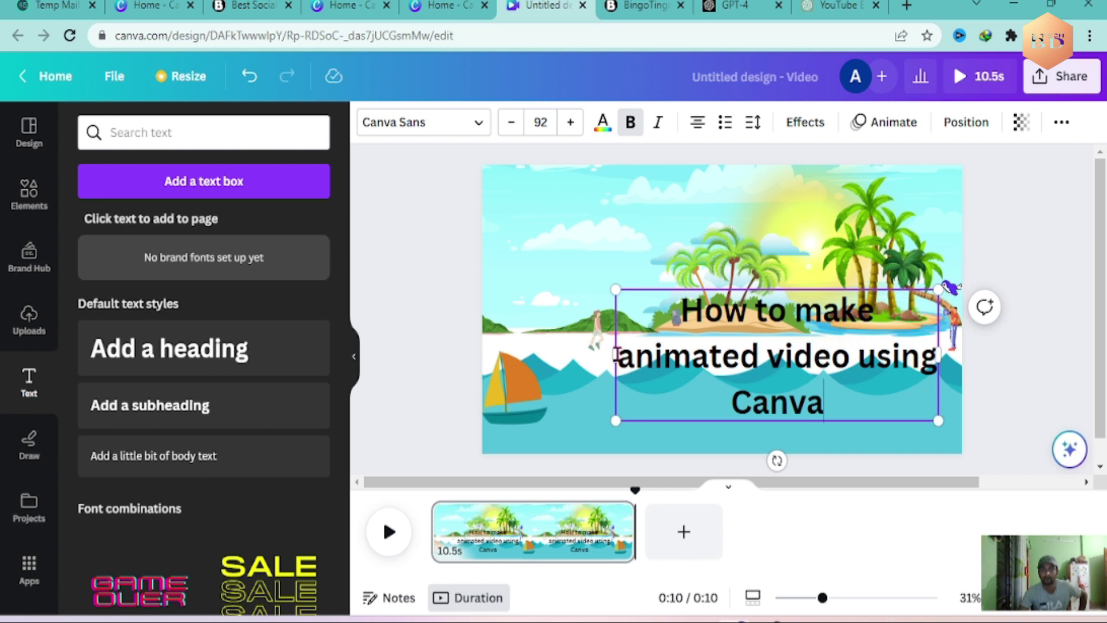
{"action": "double_click", "coordinate": [620, 356]}
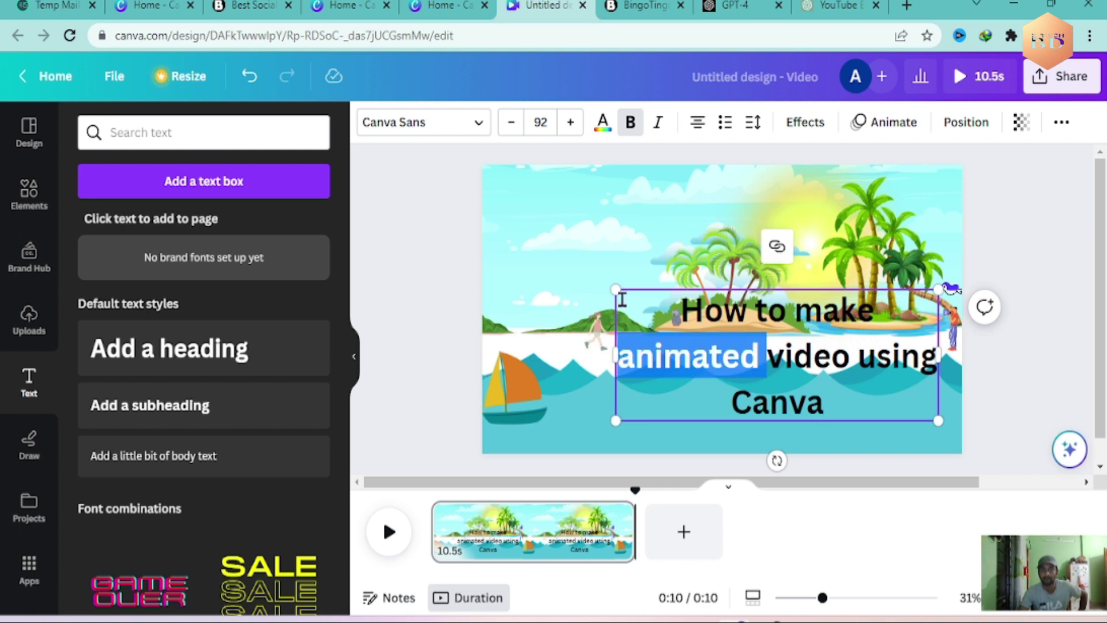
{"action": "left_click", "coordinate": [551, 237]}
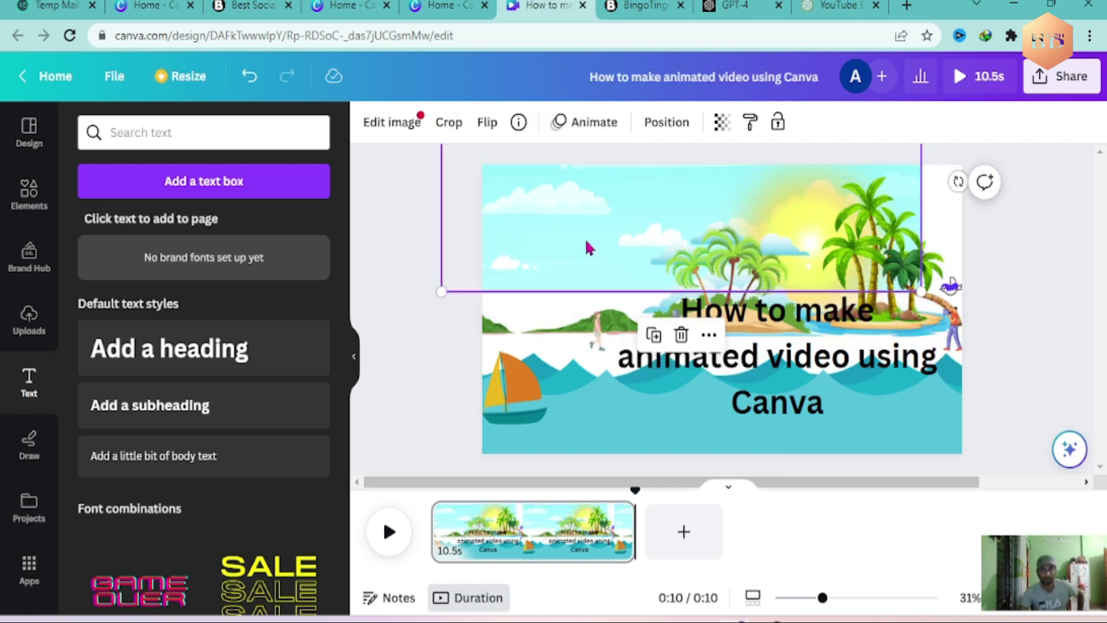
{"action": "key", "text": "ctrl+z"}
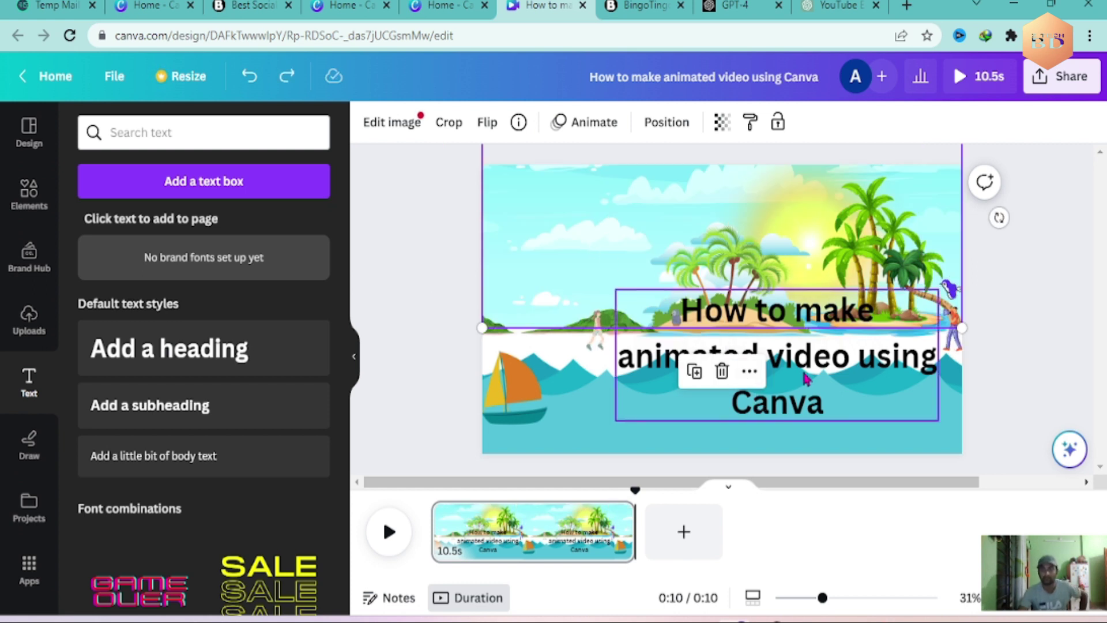
Step: Enlarge the heading's text box to nearly the full page width and reduce the font size to 62.9 so the text fits one line
{"action": "left_click", "coordinate": [636, 369]}
{"action": "left_click_drag", "start_coordinate": [584, 286], "coordinate": [495, 224]}
{"action": "left_click", "coordinate": [509, 126]}
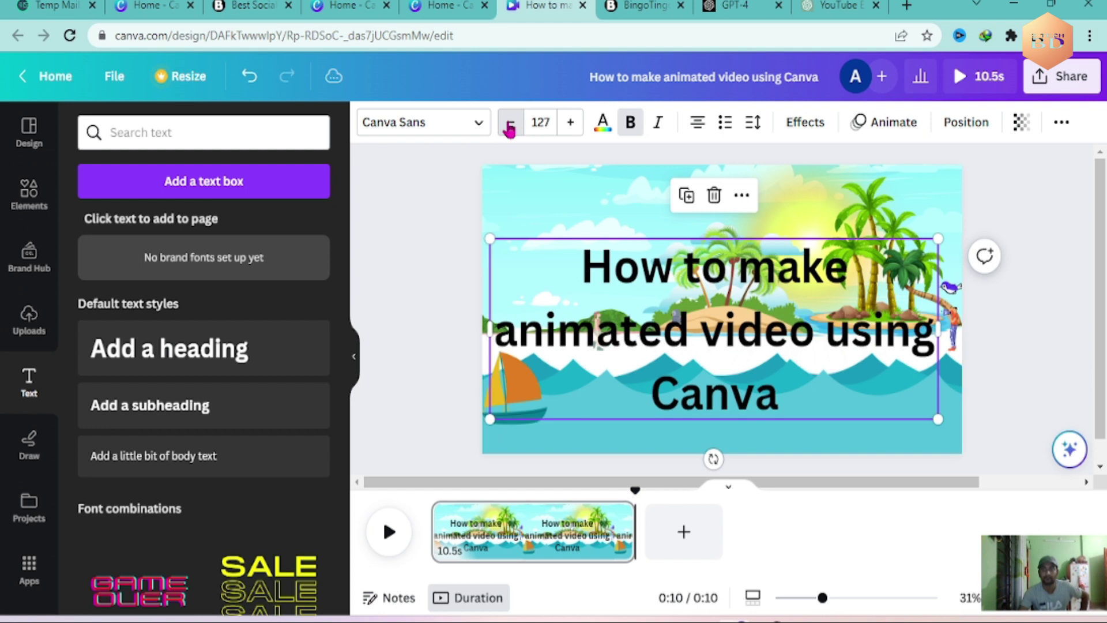
{"action": "left_click", "coordinate": [510, 126]}
{"action": "left_click", "coordinate": [510, 126]}
{"action": "left_click", "coordinate": [510, 126]}
{"action": "left_click", "coordinate": [510, 126]}
{"action": "left_click", "coordinate": [510, 126]}
{"action": "left_click", "coordinate": [509, 126]}
{"action": "left_click", "coordinate": [510, 126]}
{"action": "left_click", "coordinate": [510, 126]}
{"action": "left_click", "coordinate": [510, 126]}
{"action": "left_click", "coordinate": [509, 126]}
{"action": "left_click", "coordinate": [1056, 314]}
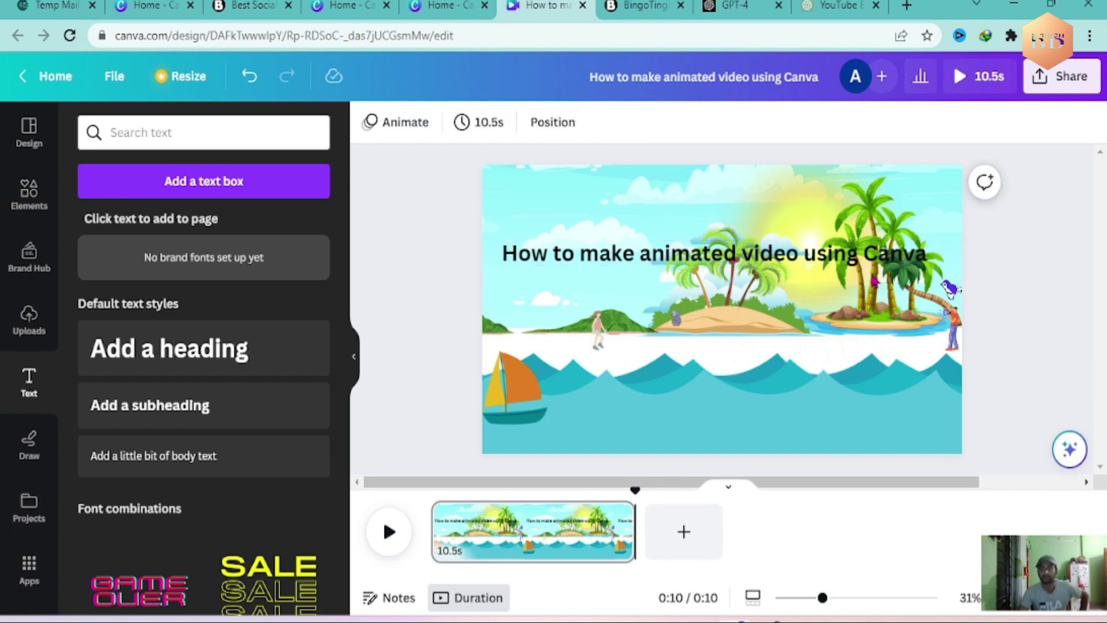
Step: Move the heading to the top edge of the page and change its font to Architype Bayer-Type
{"action": "left_click_drag", "start_coordinate": [728, 251], "coordinate": [727, 176]}
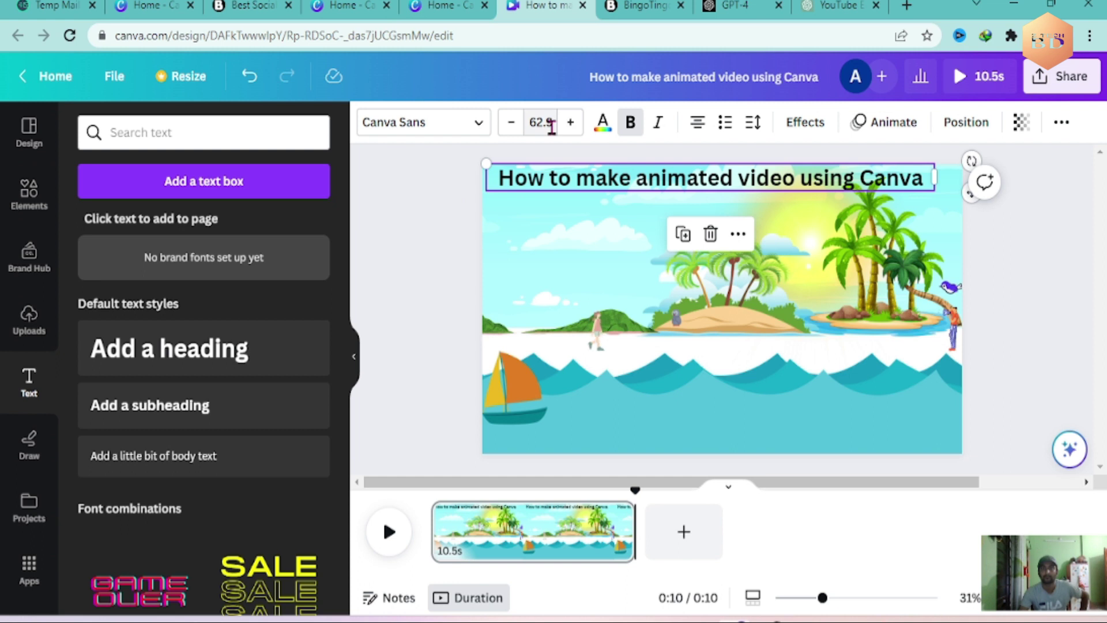
{"action": "left_click", "coordinate": [474, 125]}
{"action": "scroll", "coordinate": [104, 386], "scroll_direction": "down", "scroll_amount": 4}
{"action": "scroll", "coordinate": [138, 404], "scroll_direction": "down", "scroll_amount": 8}
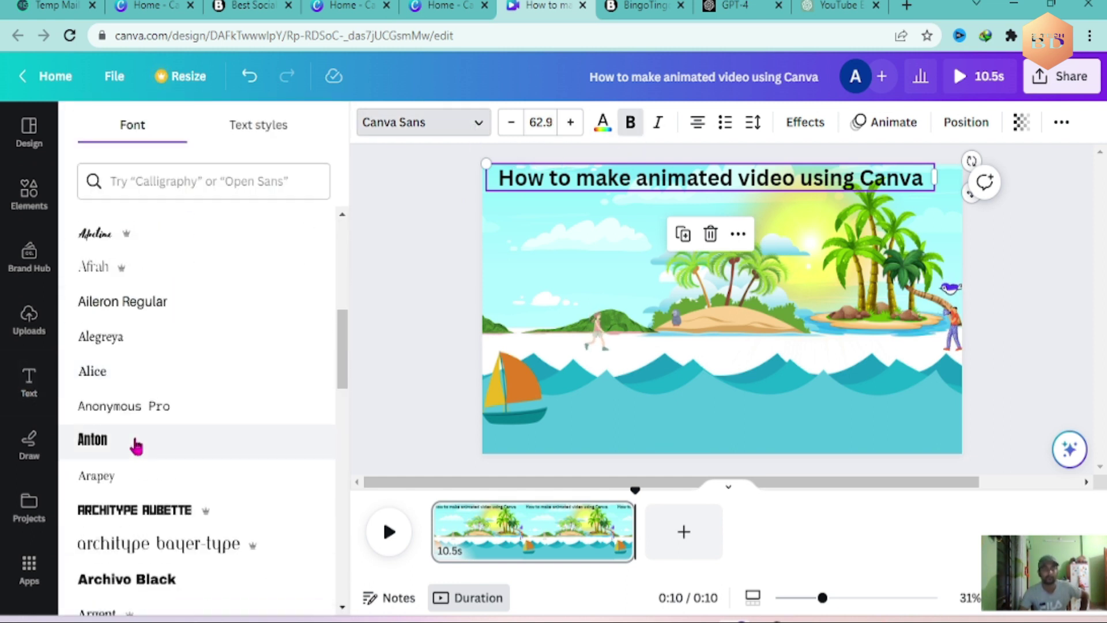
{"action": "left_click", "coordinate": [163, 283]}
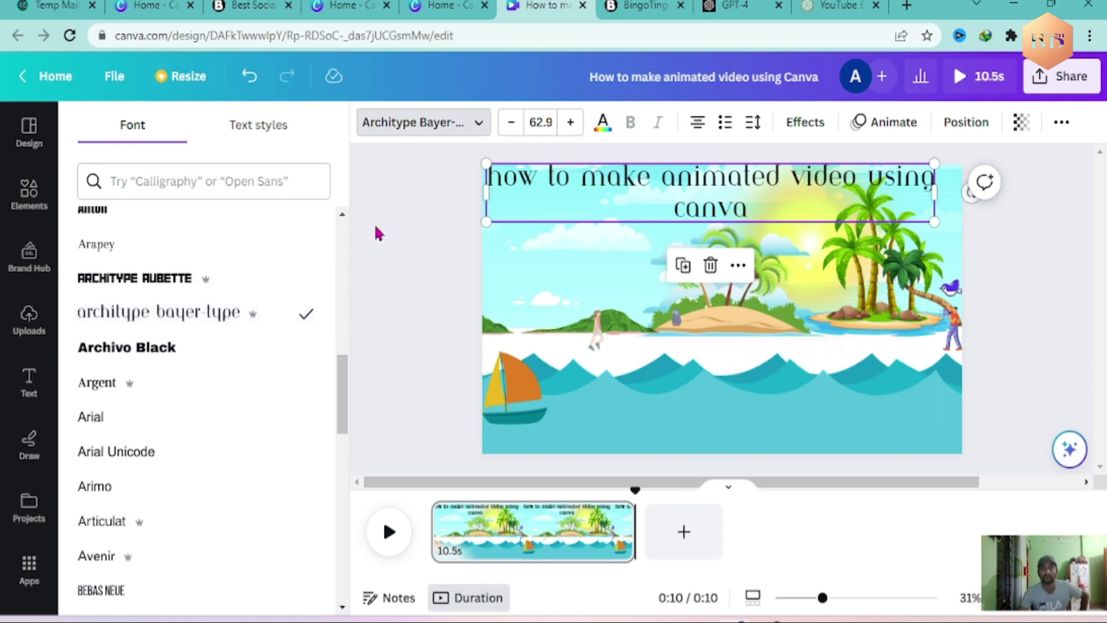
Step: Set the heading's text color to the custom red #E60C0C
{"action": "left_click", "coordinate": [603, 122]}
{"action": "scroll", "coordinate": [247, 350], "scroll_direction": "down", "scroll_amount": 3}
{"action": "scroll", "coordinate": [175, 286], "scroll_direction": "up", "scroll_amount": 3}
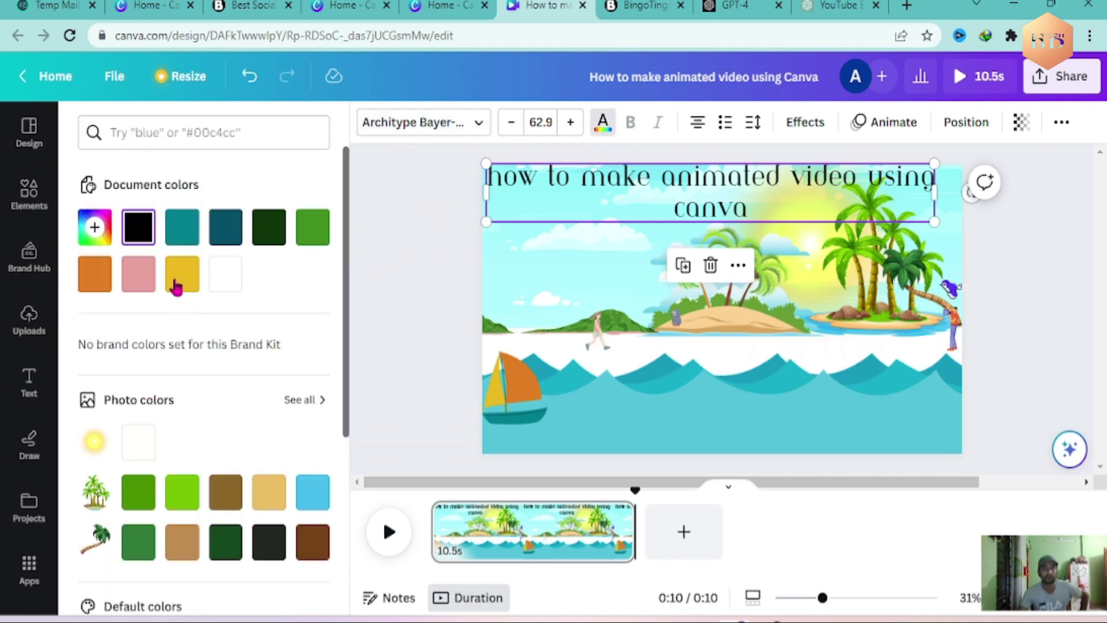
{"action": "left_click", "coordinate": [99, 242]}
{"action": "left_click_drag", "start_coordinate": [97, 377], "coordinate": [330, 392]}
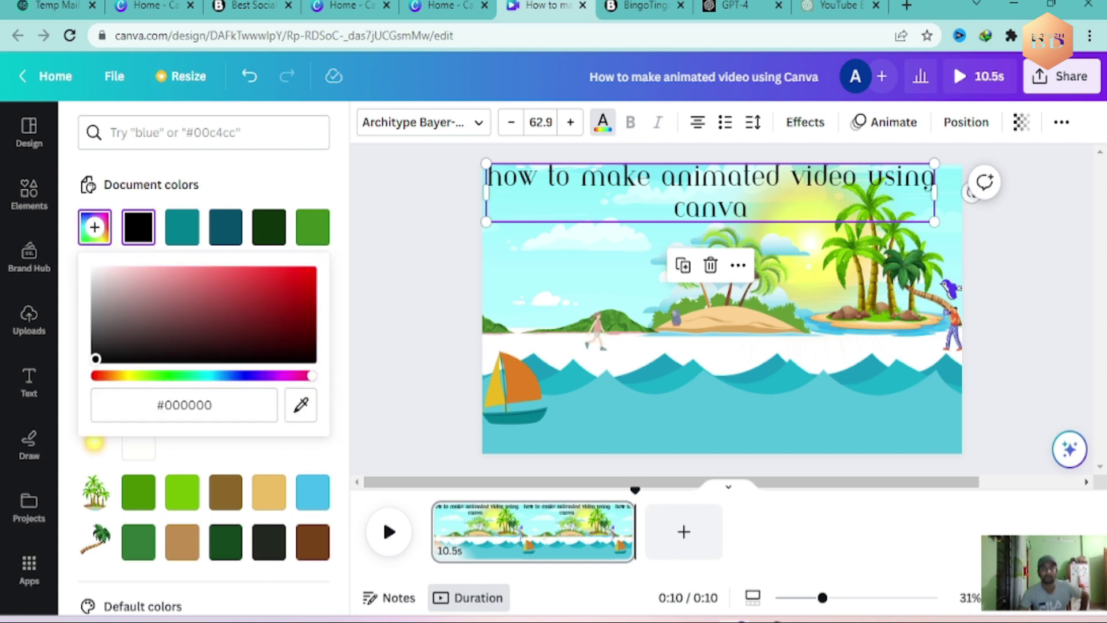
{"action": "left_click", "coordinate": [299, 281]}
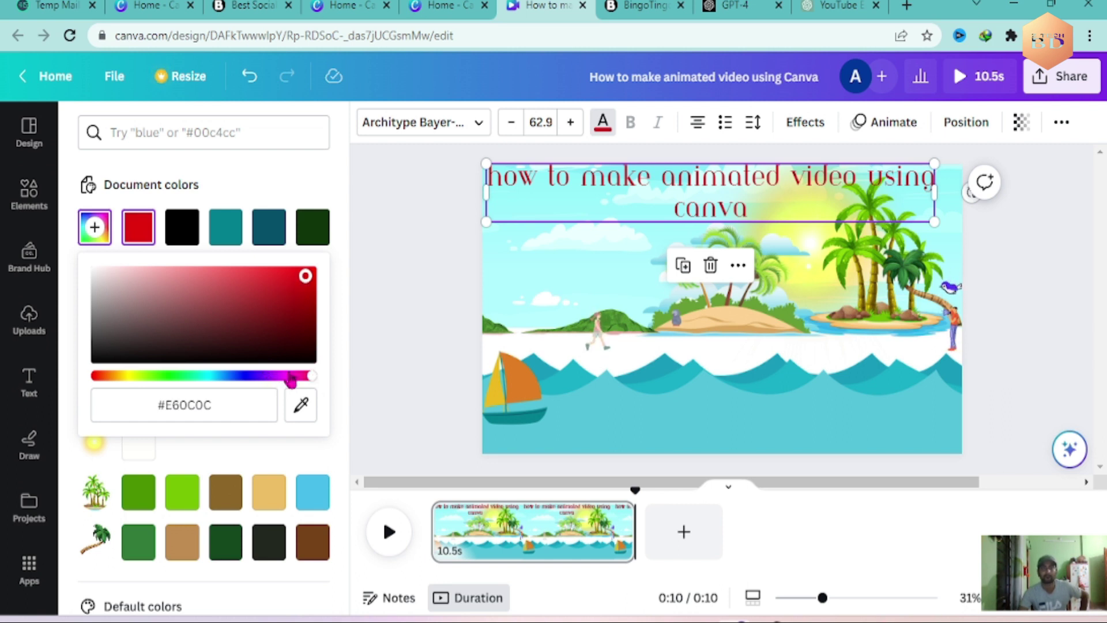
{"action": "left_click", "coordinate": [1040, 330]}
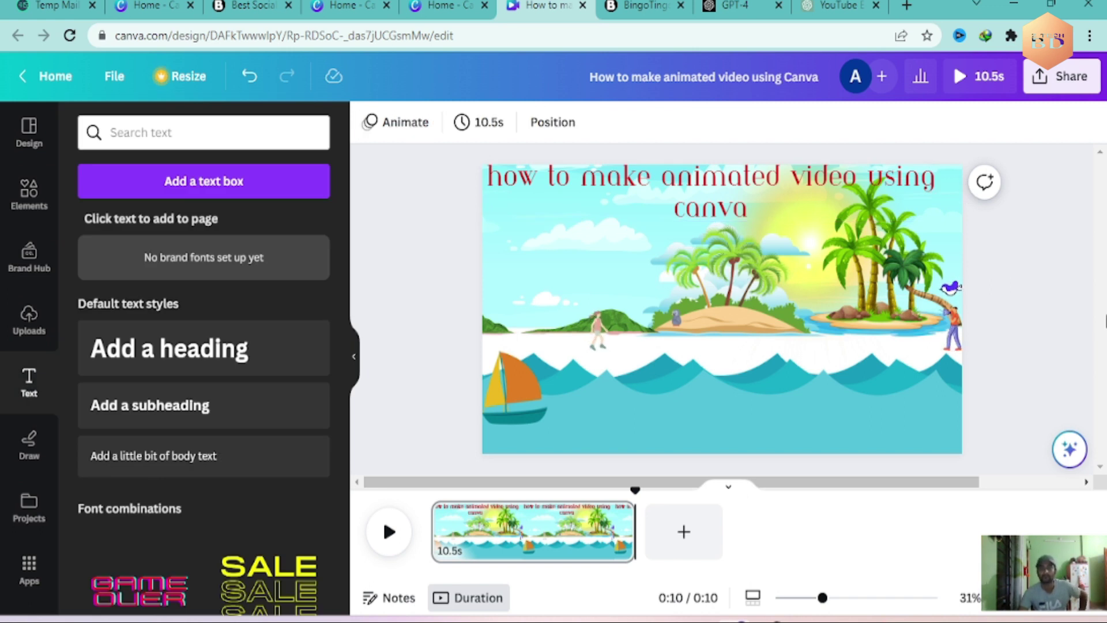
Step: Download the design as a PNG image
{"action": "left_click", "coordinate": [1065, 87]}
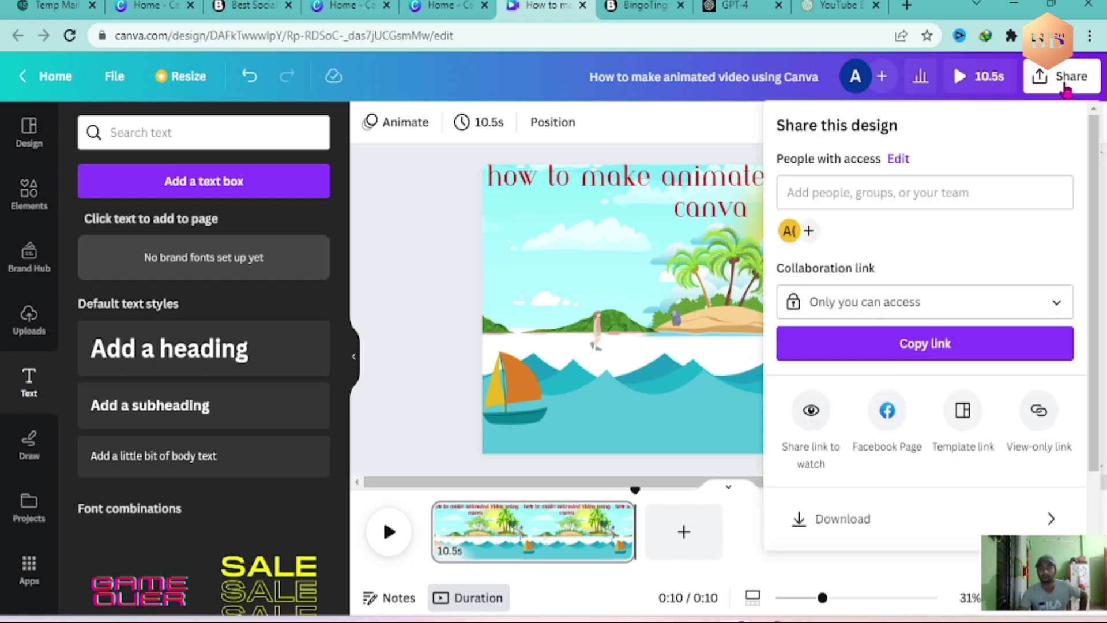
{"action": "left_click", "coordinate": [980, 522]}
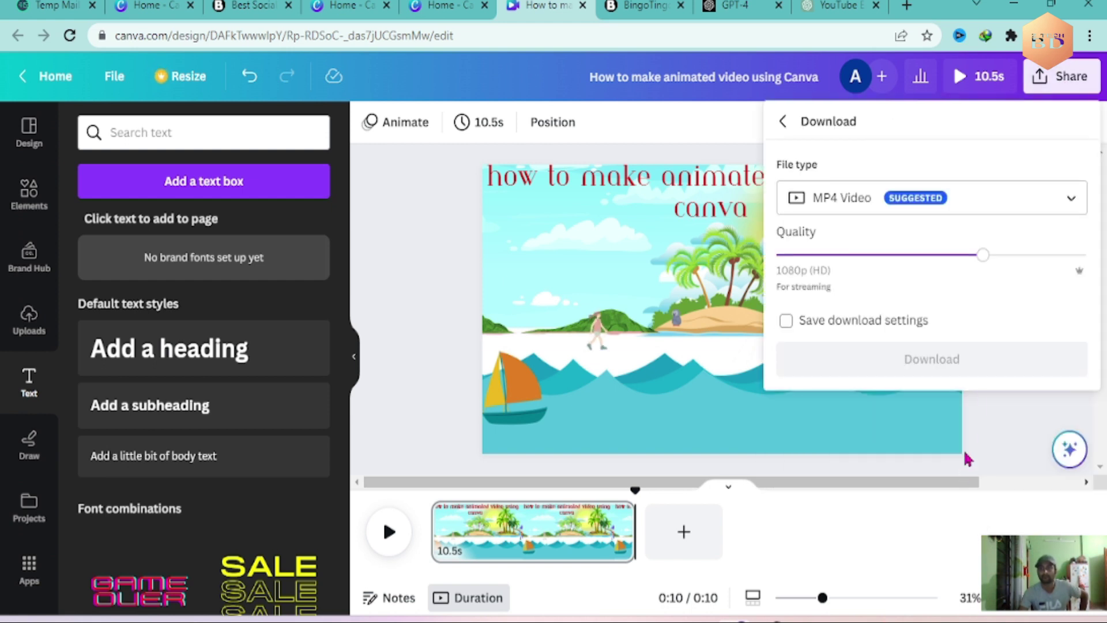
{"action": "left_click", "coordinate": [1067, 202]}
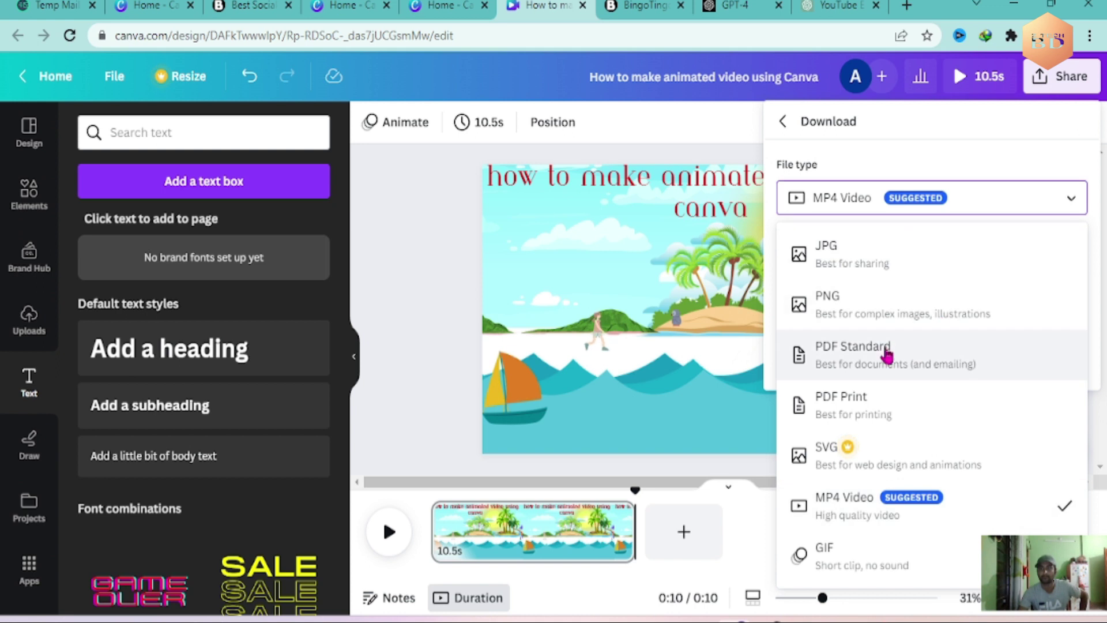
{"action": "left_click", "coordinate": [878, 311]}
{"action": "left_click", "coordinate": [924, 481]}
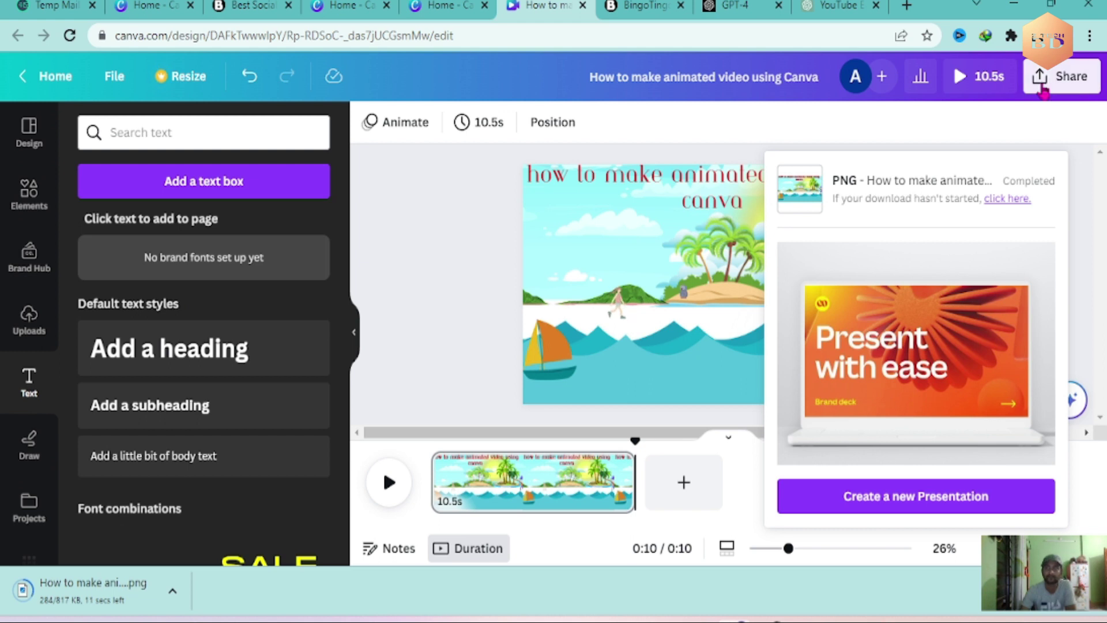
Step: Download the design as an MP4 video at 1080p (HD) and start the transfer in the download manager
{"action": "left_click", "coordinate": [1054, 83]}
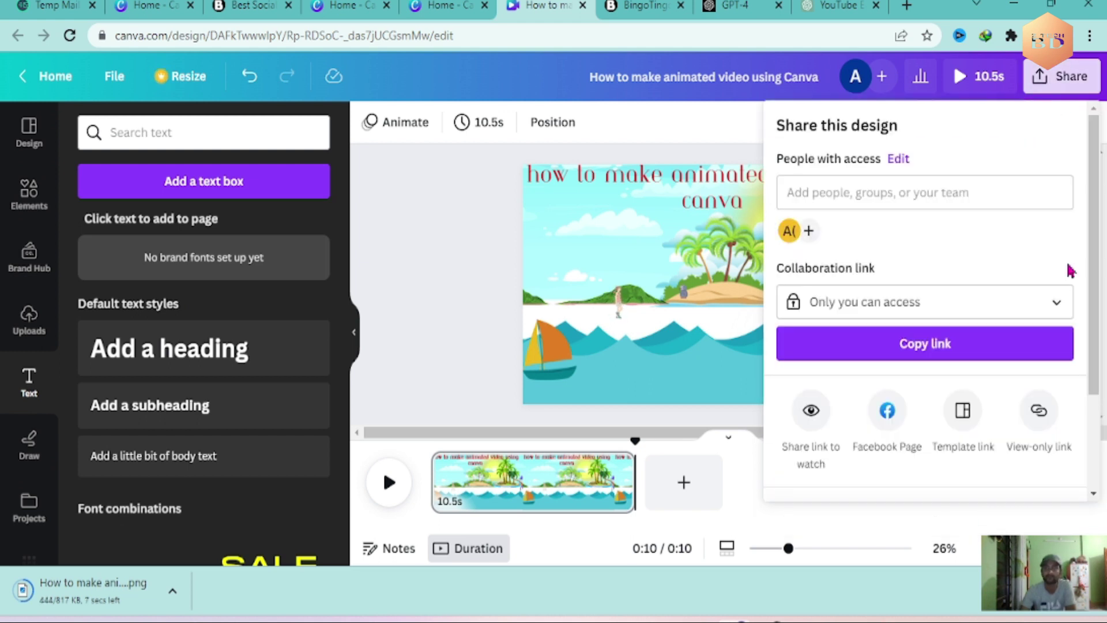
{"action": "scroll", "coordinate": [1013, 267], "scroll_direction": "down", "scroll_amount": 2}
{"action": "left_click", "coordinate": [931, 388]}
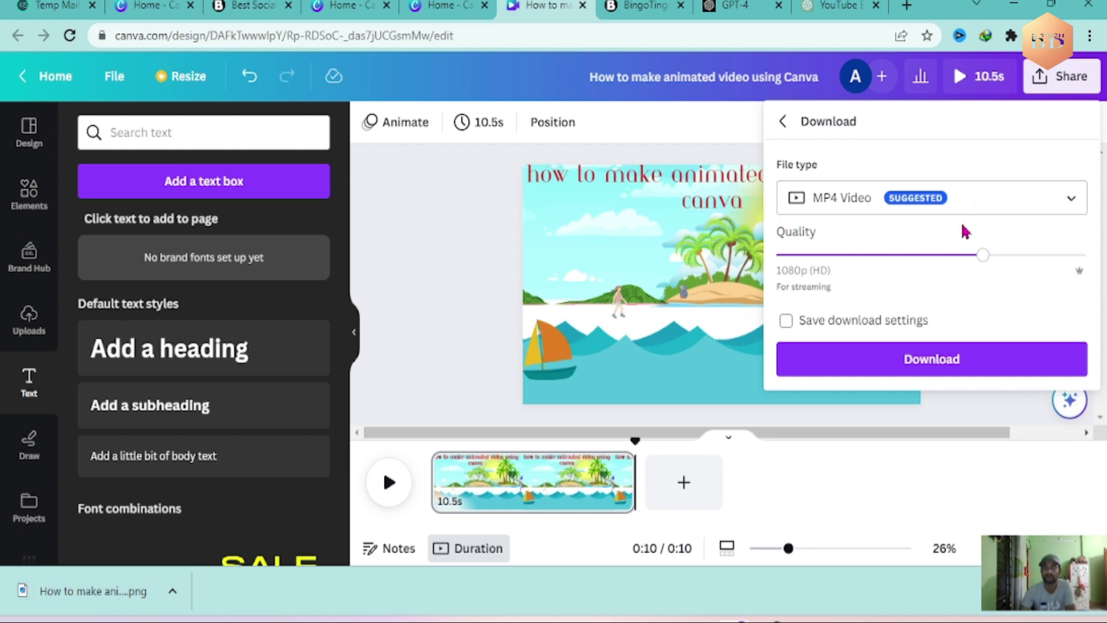
{"action": "left_click", "coordinate": [962, 369]}
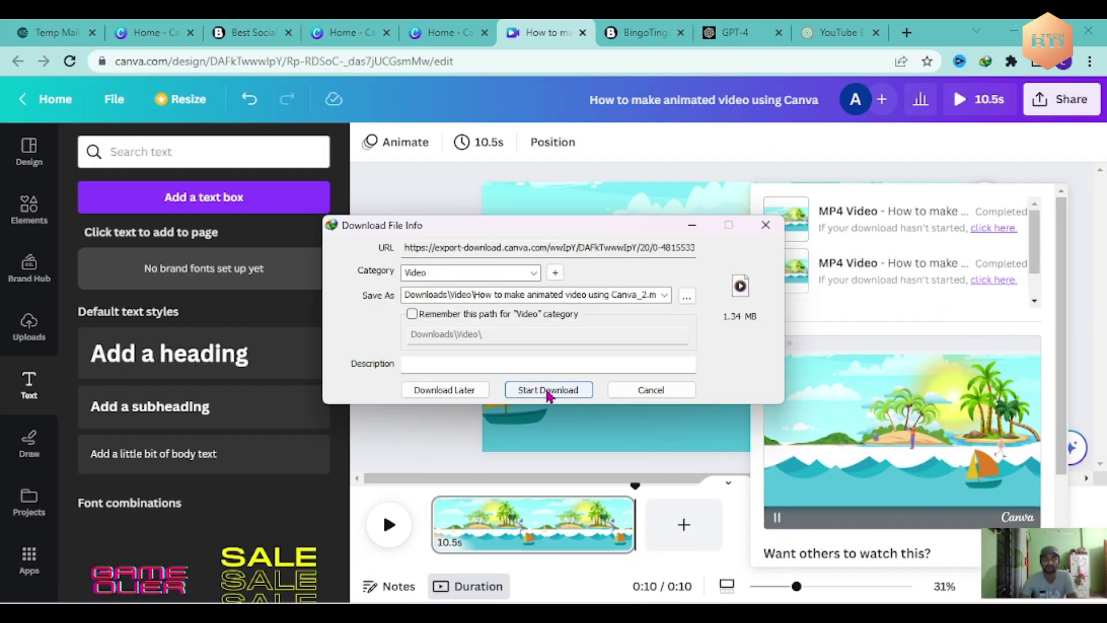
{"action": "left_click", "coordinate": [546, 385]}
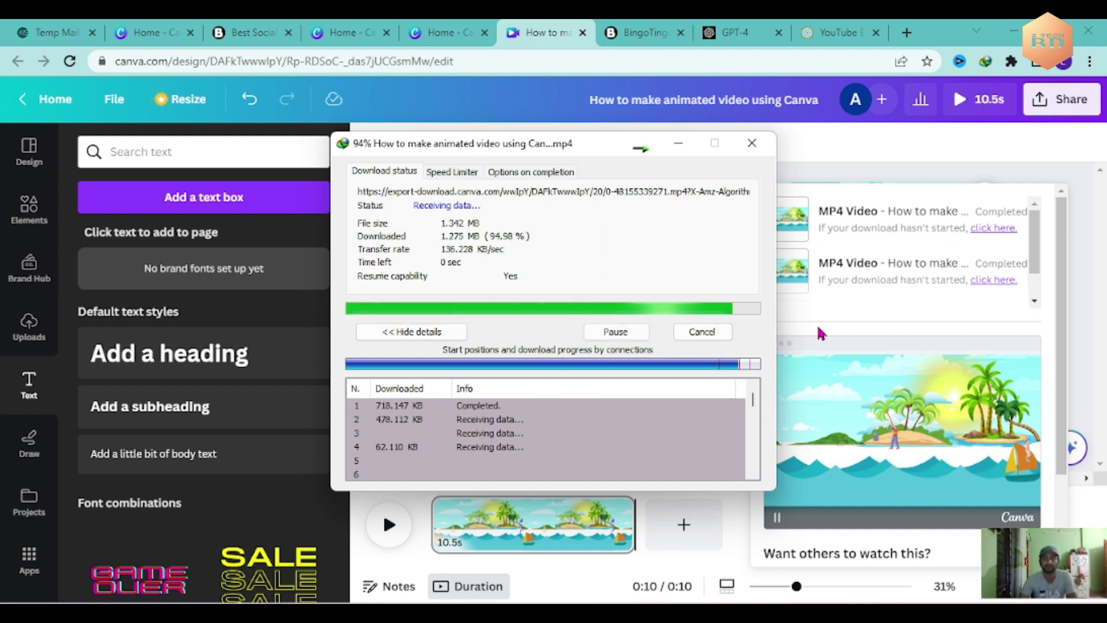
Step: Show the downloaded MP4 in its Video folder and open it with a chosen media player
{"action": "left_click", "coordinate": [582, 369]}
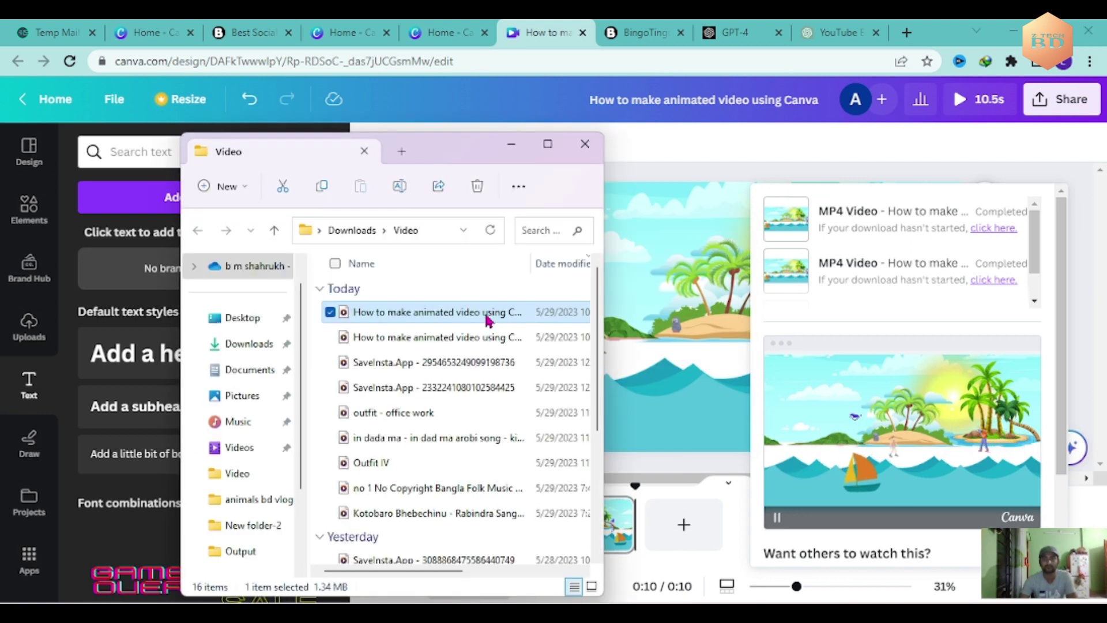
{"action": "right_click", "coordinate": [487, 319]}
{"action": "mouse_move", "coordinate": [543, 307]}
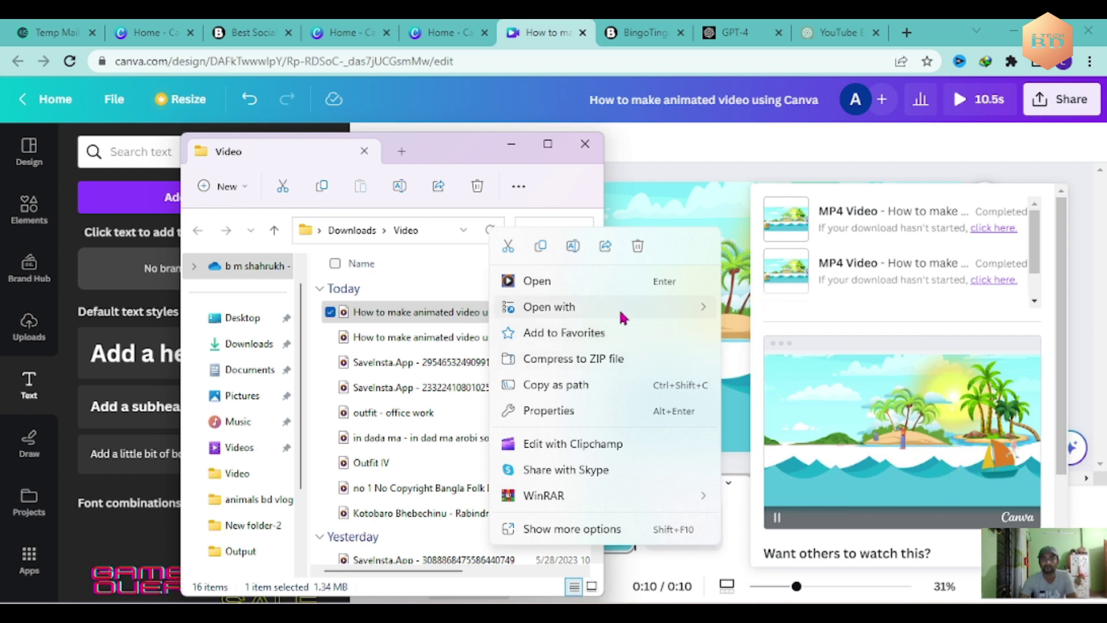
{"action": "mouse_move", "coordinate": [623, 317]}
{"action": "left_click", "coordinate": [779, 423]}
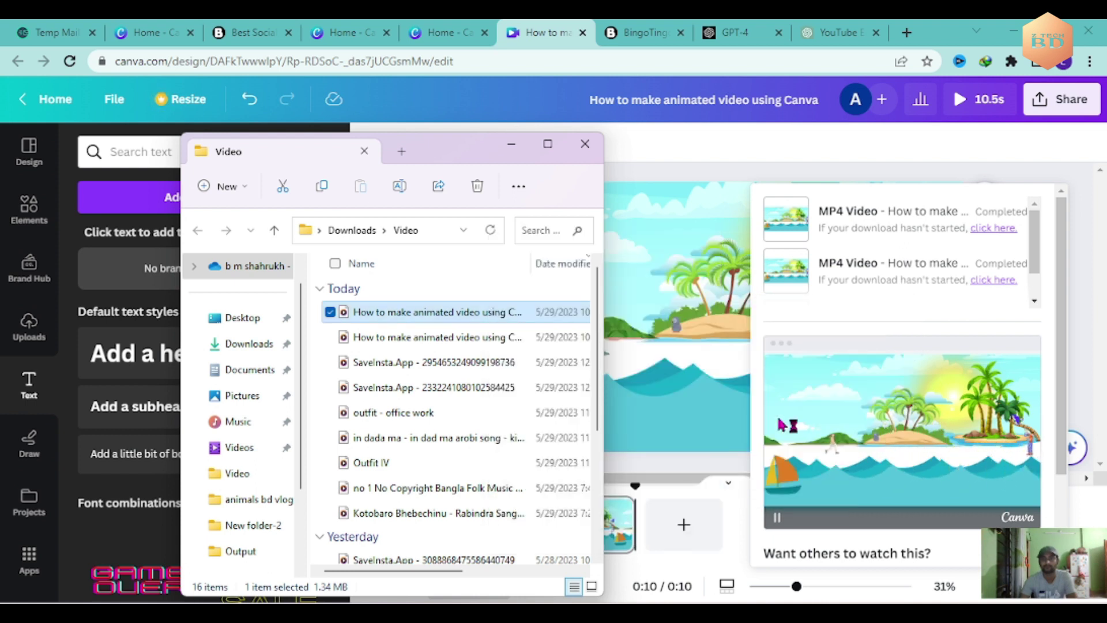